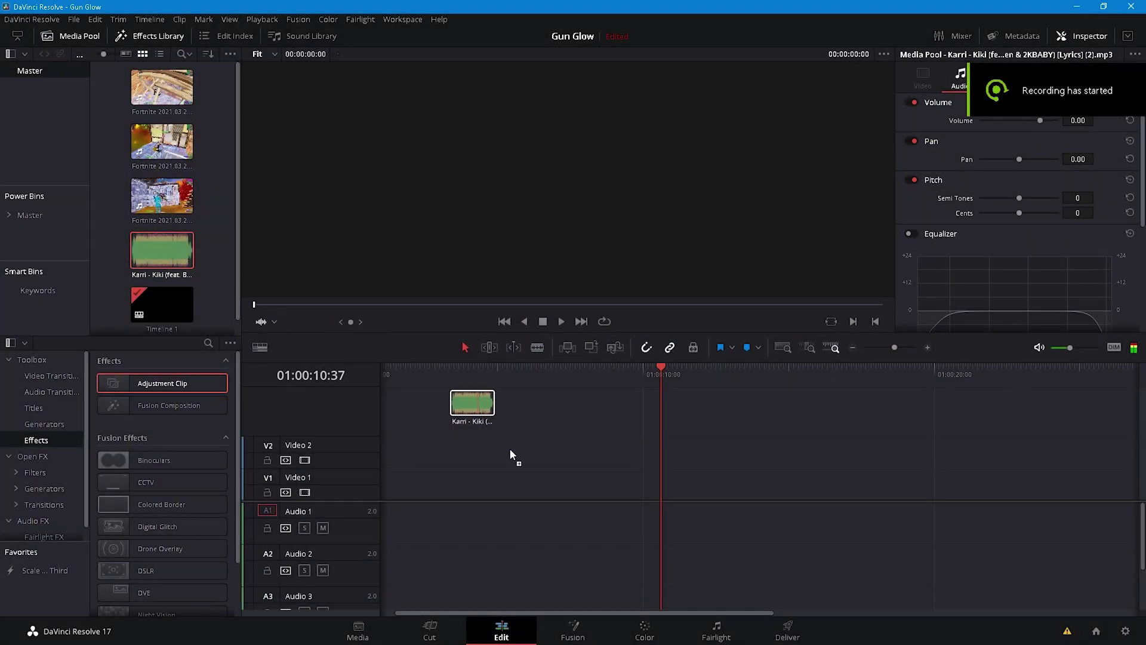
# Place the Karri - Kiki song at the start of Audio 1 and add a marker to it at 01:00:10:38
pyautogui.moveTo(510, 448); pyautogui.dragTo(410, 542)
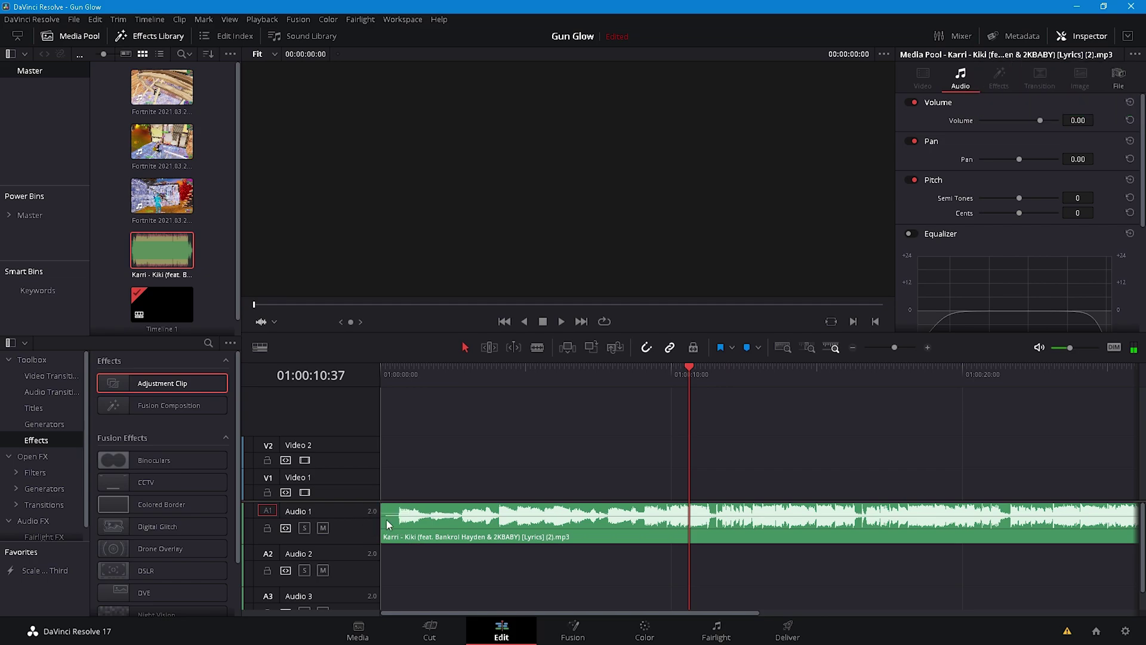
pyautogui.moveTo(895, 347); pyautogui.dragTo(905, 346)
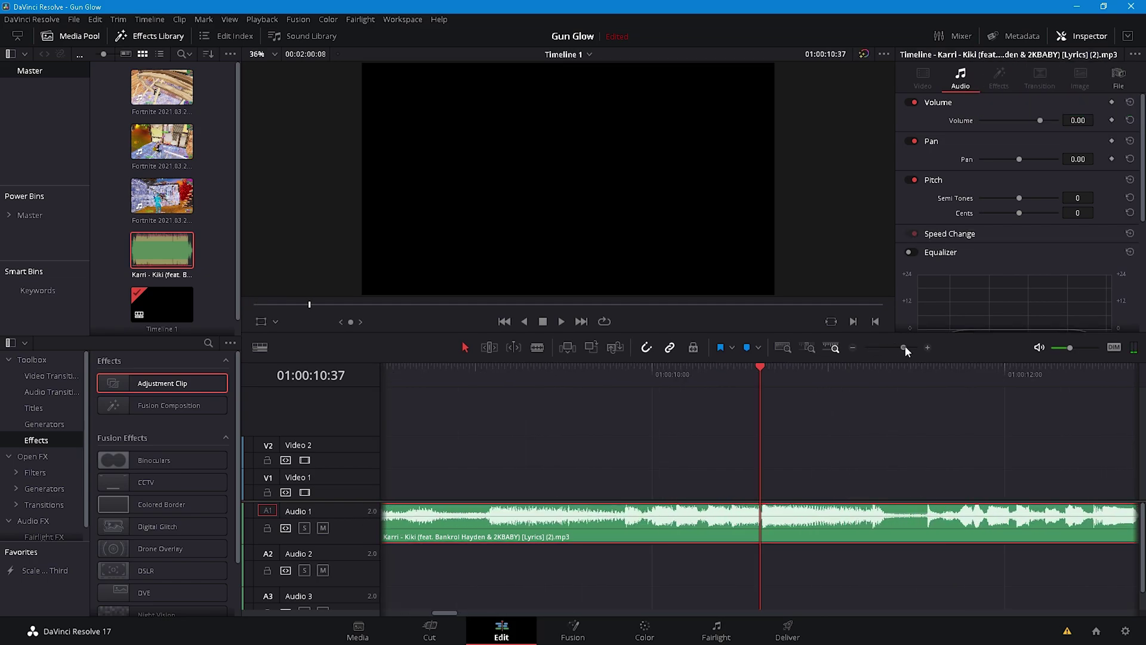
pyautogui.moveTo(753, 368); pyautogui.dragTo(766, 370)
pyautogui.rightClick(779, 533)
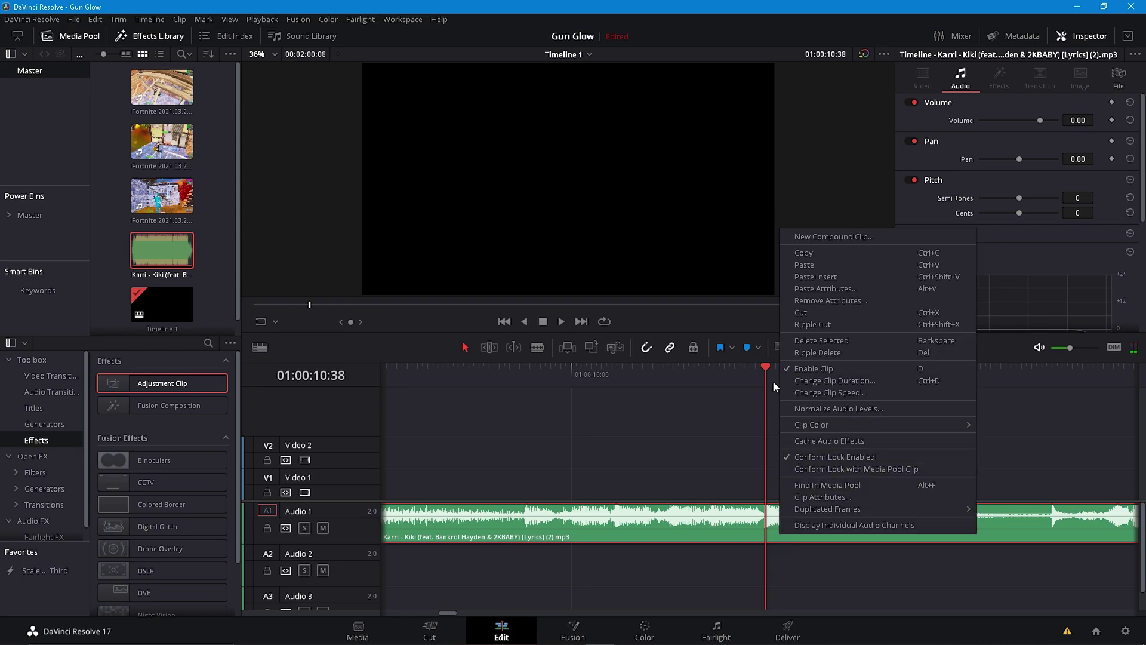
pyautogui.click(764, 521)
pyautogui.press('m')
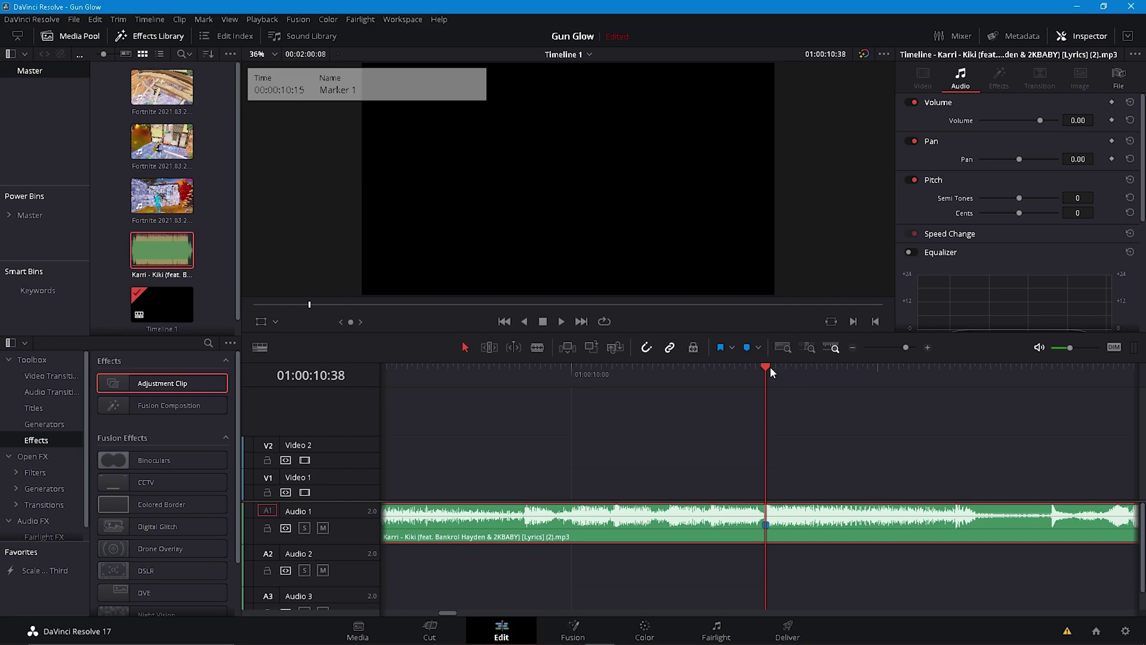
# Place the first Fortnite gameplay clip on Video 1 with its sound on Audio 1, and put the song on Audio 2
pyautogui.moveTo(770, 373); pyautogui.dragTo(668, 372)
pyautogui.moveTo(906, 348); pyautogui.dragTo(895, 350)
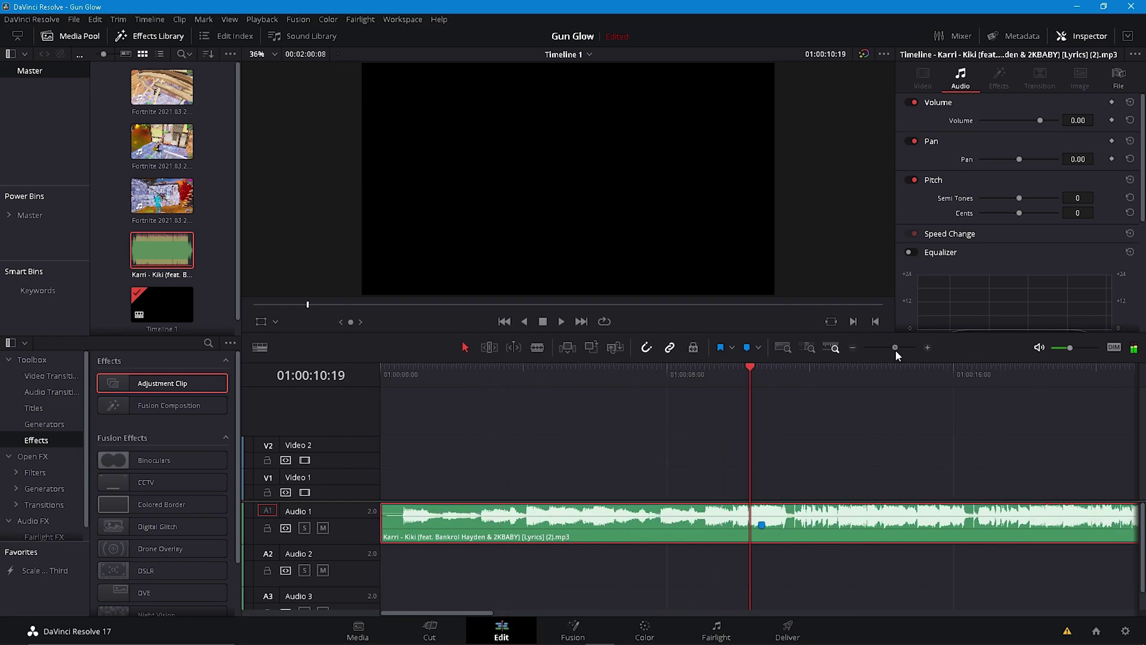
pyautogui.moveTo(161, 88); pyautogui.dragTo(671, 459)
pyautogui.moveTo(696, 523); pyautogui.dragTo(733, 536)
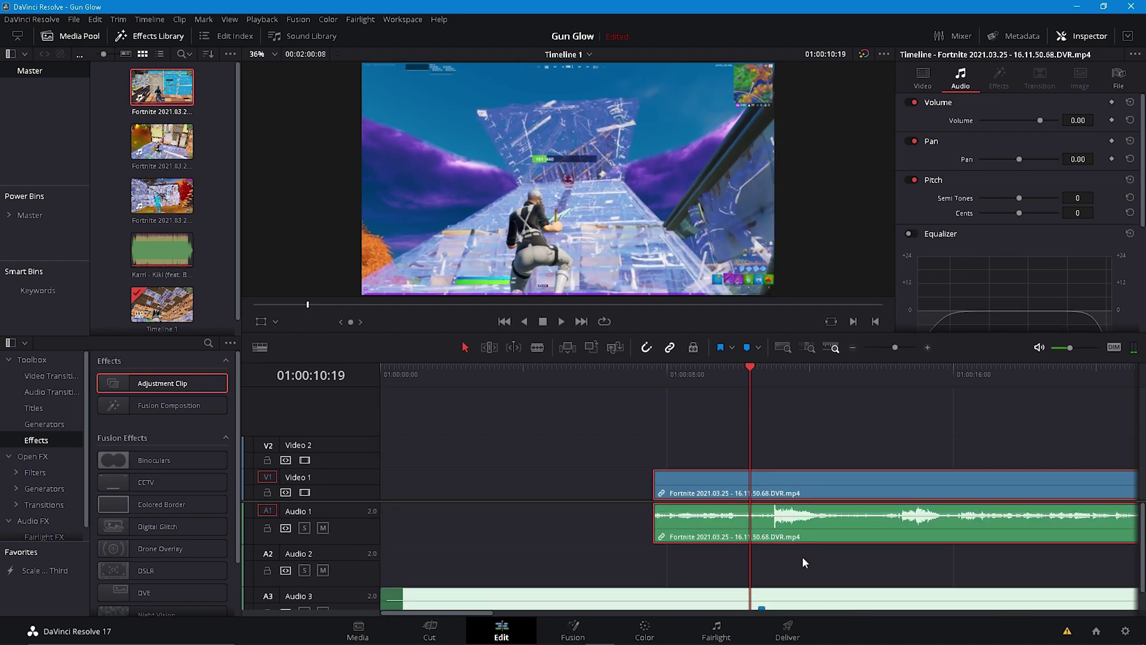
pyautogui.click(789, 599)
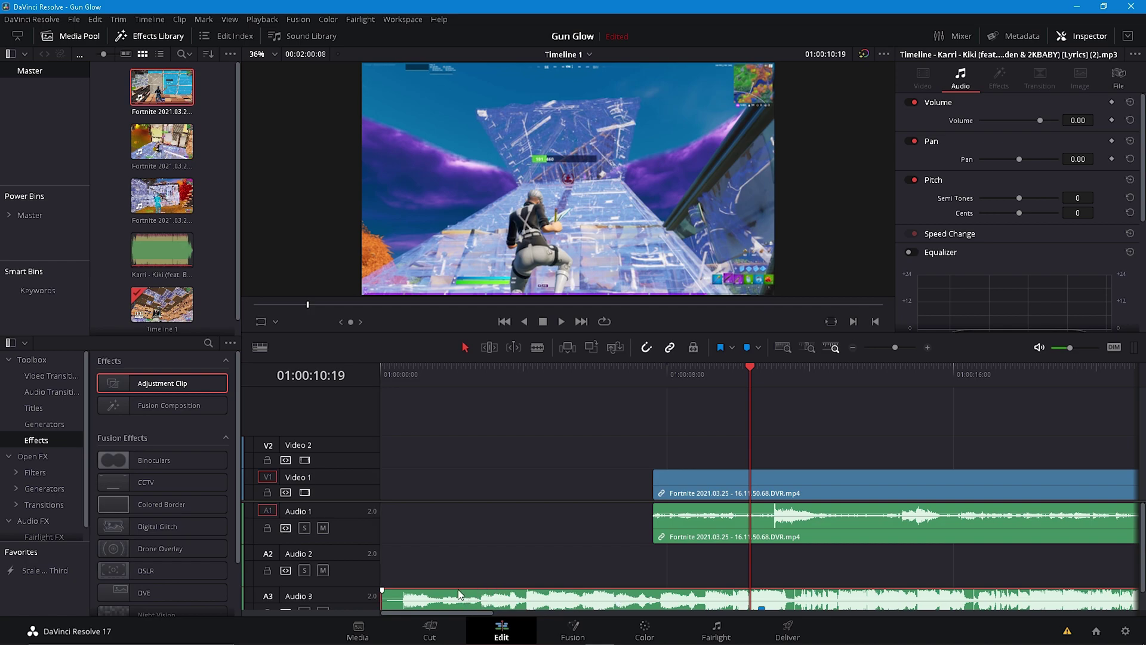
pyautogui.moveTo(460, 594); pyautogui.dragTo(525, 540)
# Trim both ends of the gameplay clip and slide it so its gunshot lines up with the song's marker
pyautogui.moveTo(807, 488); pyautogui.dragTo(755, 497)
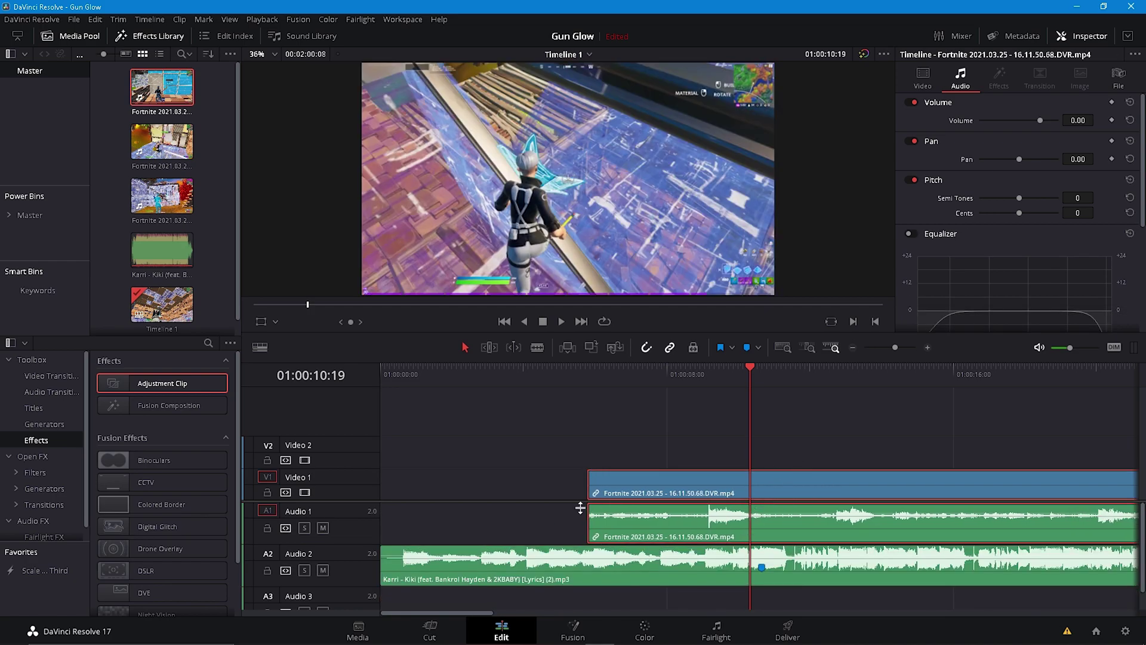
pyautogui.moveTo(591, 501); pyautogui.dragTo(839, 500)
pyautogui.moveTo(1017, 495); pyautogui.dragTo(678, 496)
pyautogui.moveTo(751, 370); pyautogui.dragTo(762, 373)
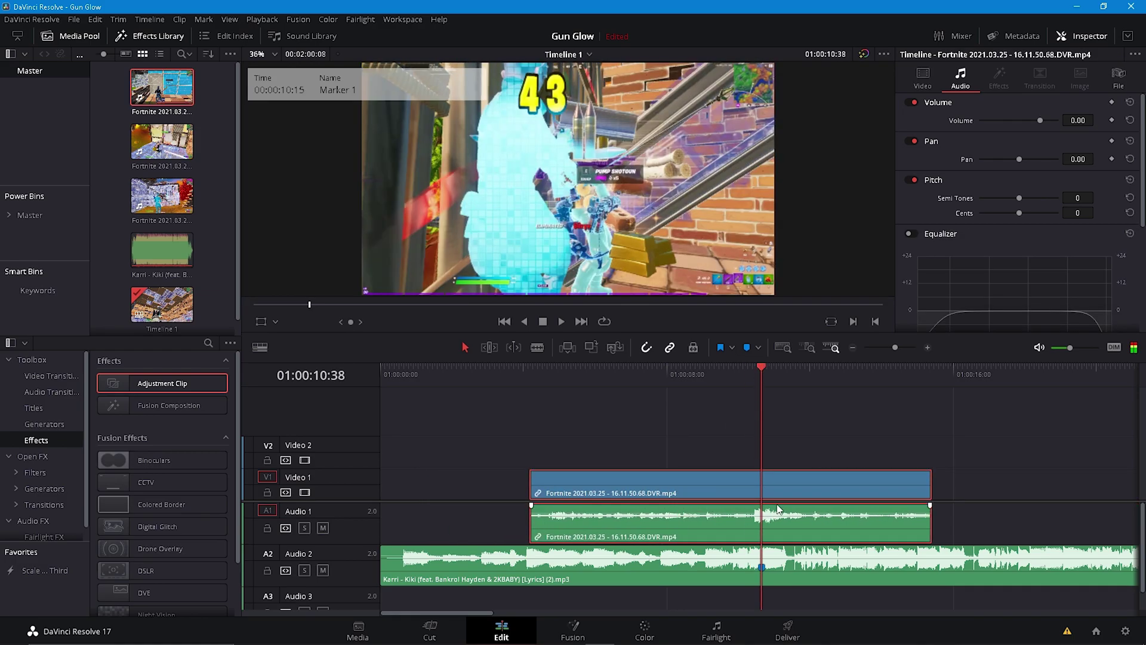
pyautogui.moveTo(786, 499); pyautogui.dragTo(789, 491)
pyautogui.click(725, 367)
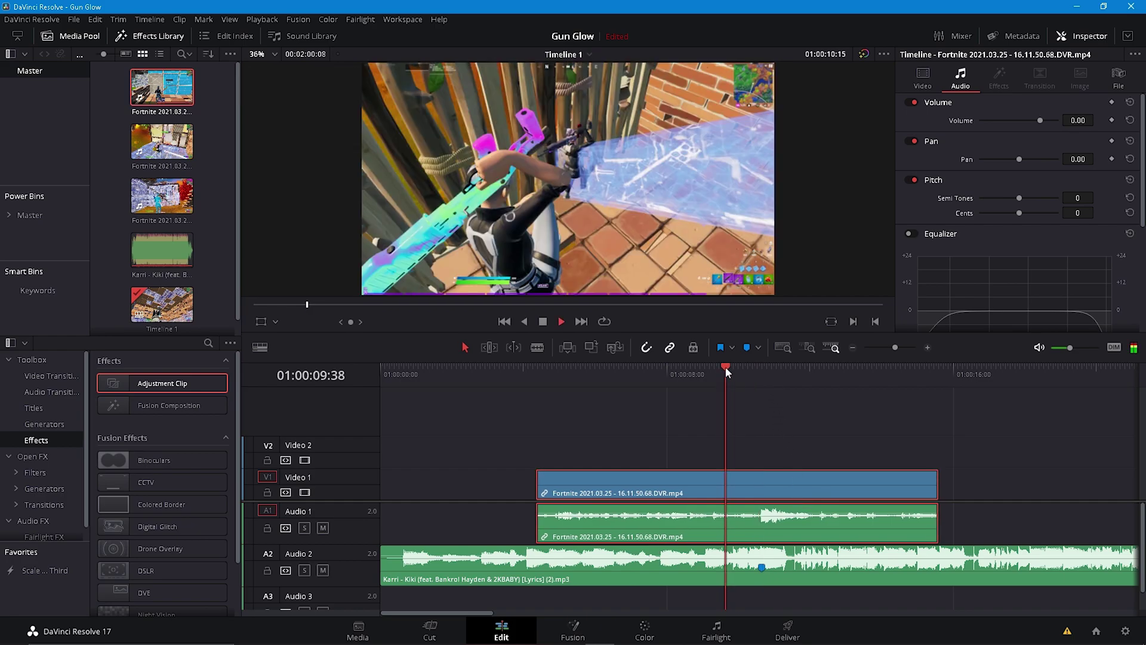
pyautogui.moveTo(895, 348); pyautogui.dragTo(896, 349)
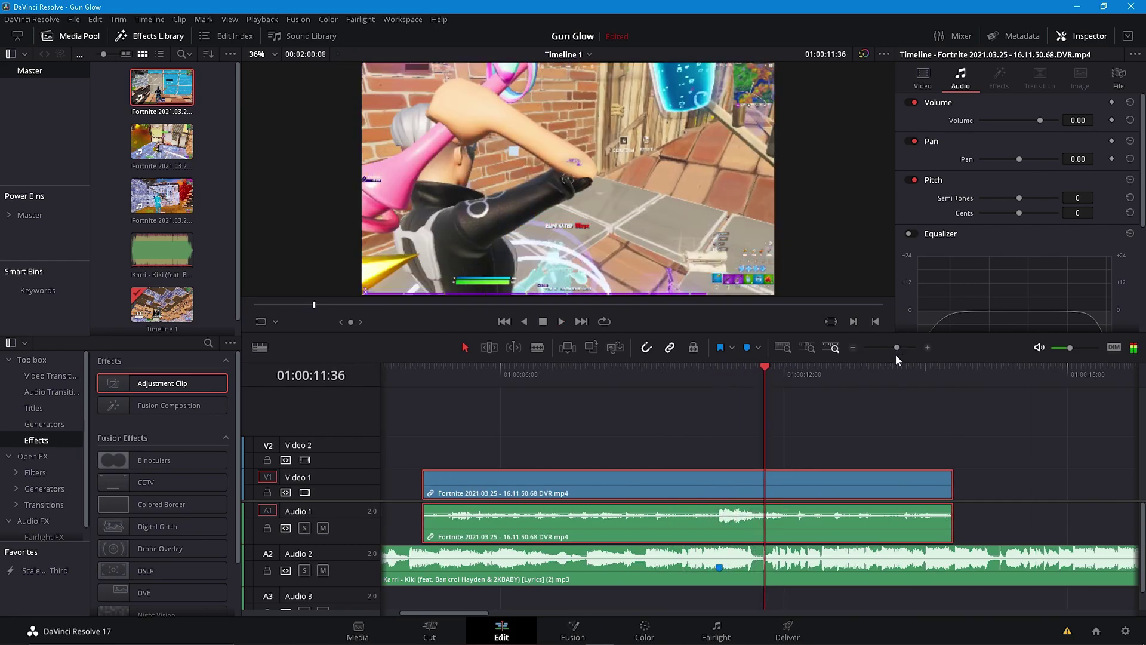
# Check the timeline resolution and frame rate in the project settings without changing them
pyautogui.click(1125, 631)
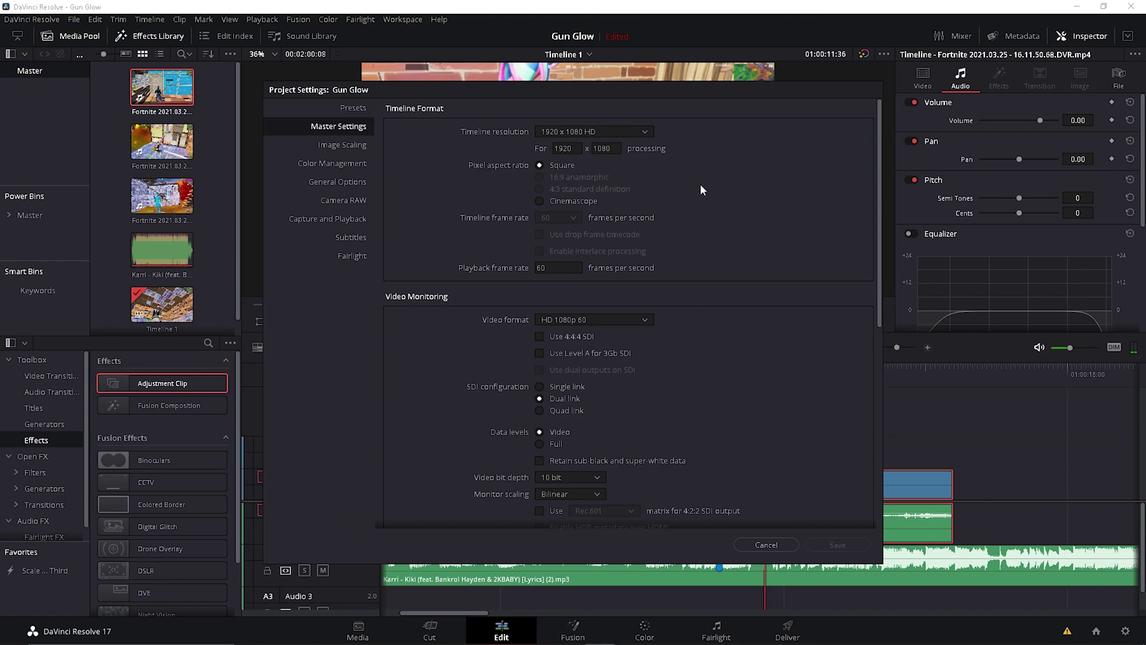
pyautogui.click(767, 545)
pyautogui.click(742, 371)
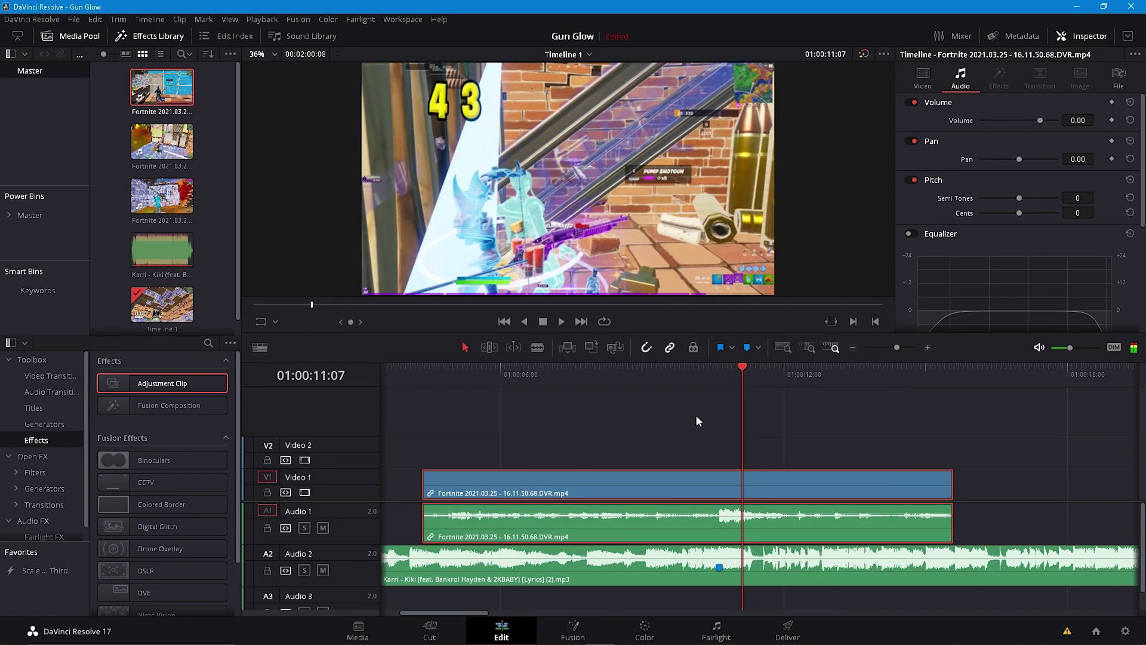
pyautogui.hotkey('ctrl', 'a')
pyautogui.click(1126, 631)
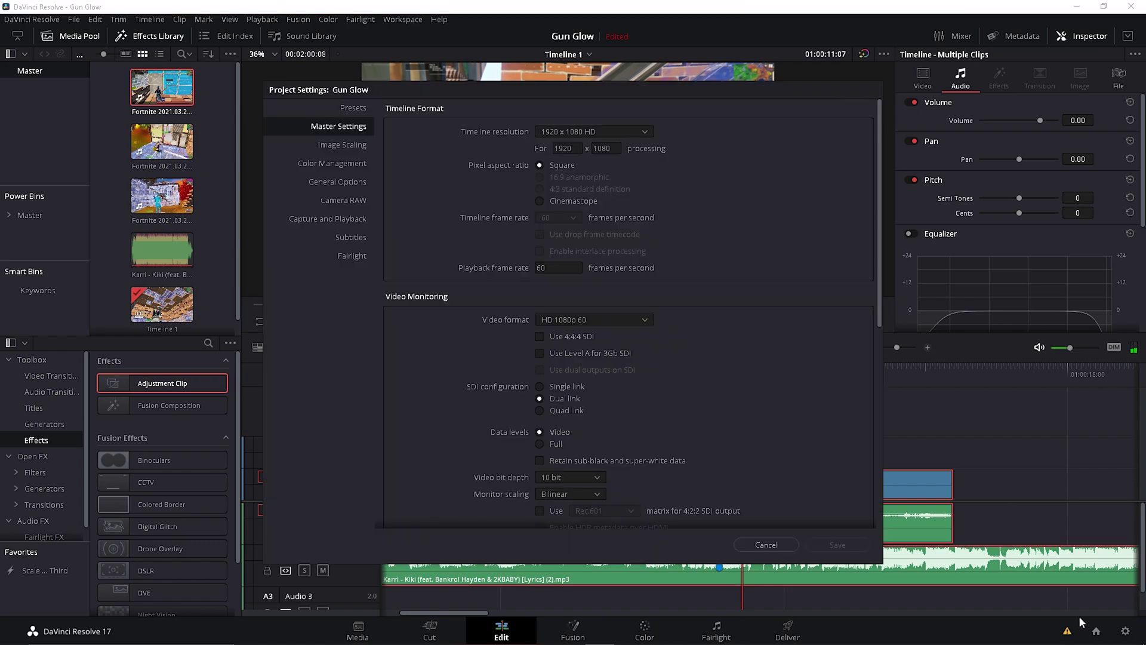
pyautogui.click(765, 544)
pyautogui.scroll(-1, 161, 281)
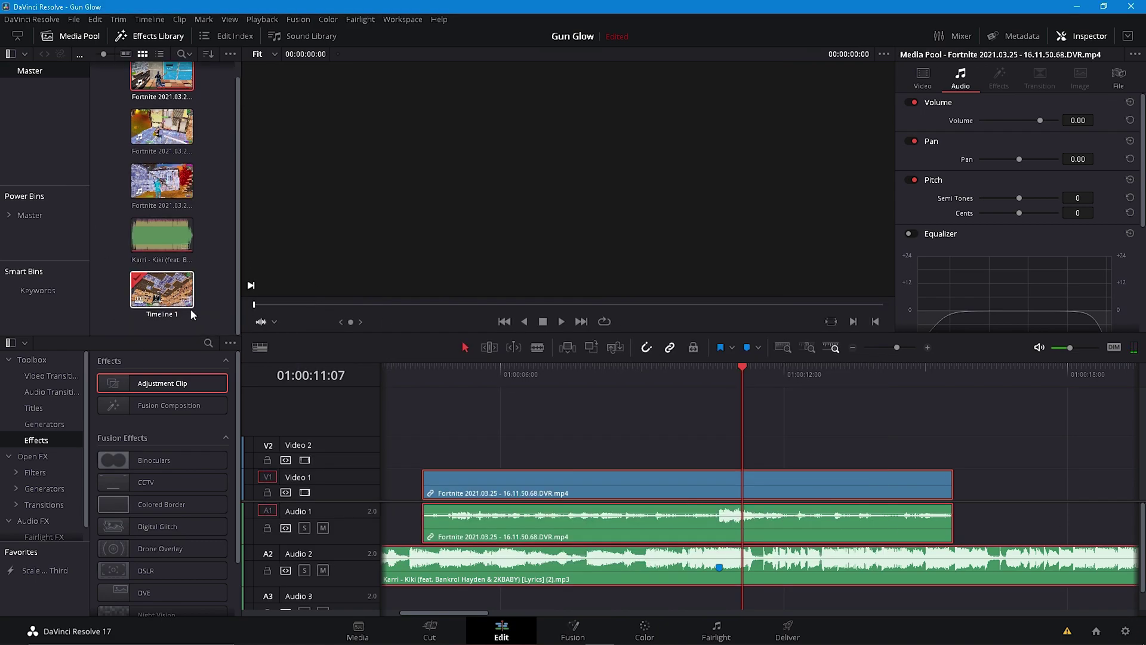
pyautogui.click(154, 297)
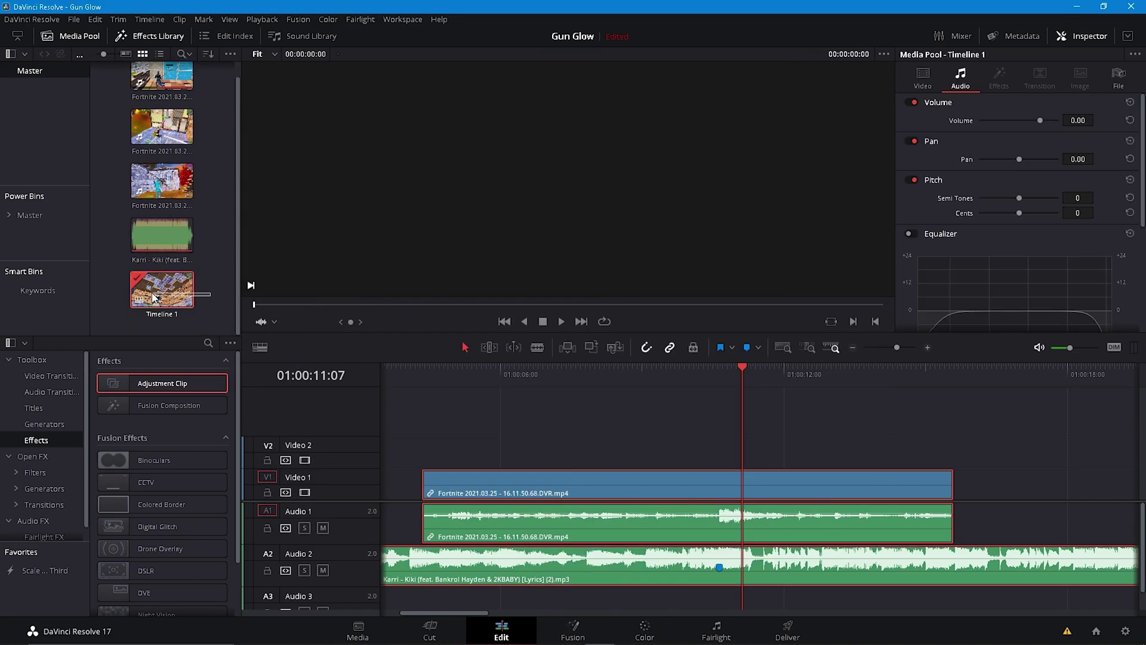
pyautogui.click(1127, 630)
pyautogui.click(770, 545)
# Show the retime controls on the gameplay clip and add a speed point at the song's marker, 01:00:10:38
pyautogui.moveTo(741, 366)
pyautogui.mouseDown()
pyautogui.moveTo(685, 370)
pyautogui.moveTo(721, 373)
pyautogui.mouseUp()
pyautogui.click(819, 408)
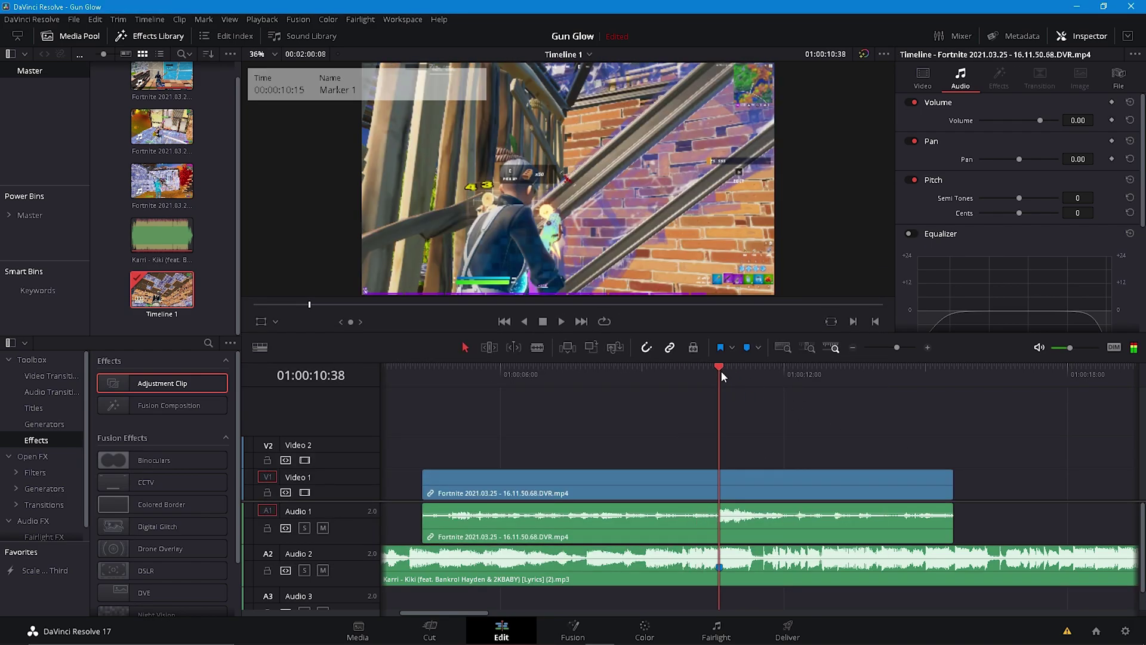
pyautogui.click(760, 479)
pyautogui.rightClick(747, 482)
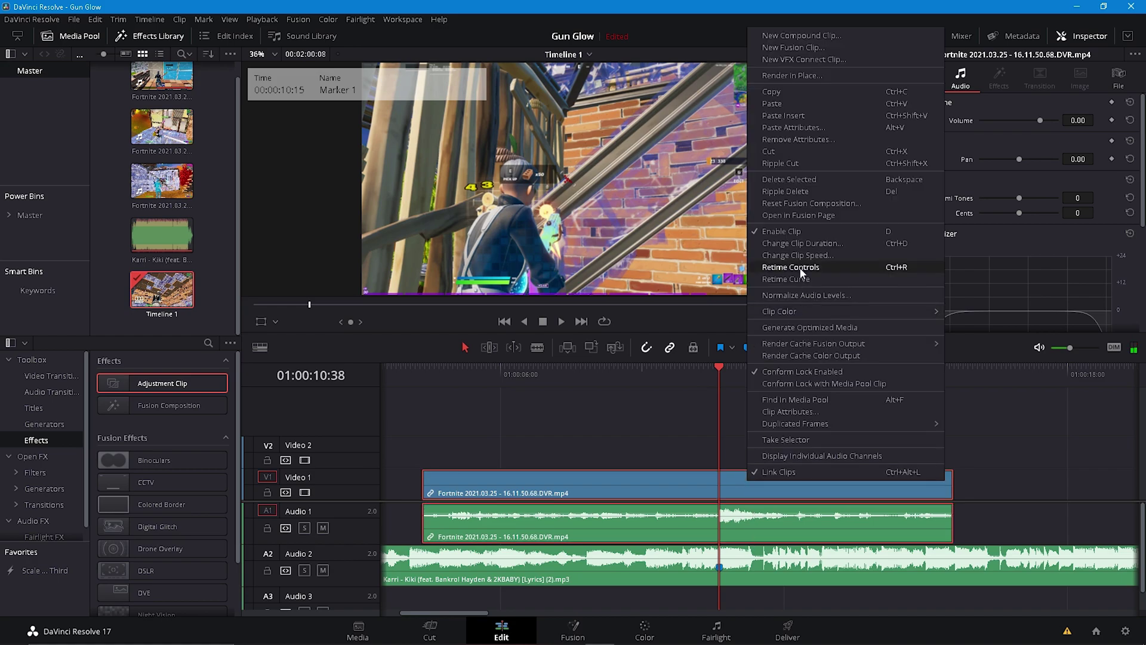
pyautogui.click(803, 267)
pyautogui.click(692, 492)
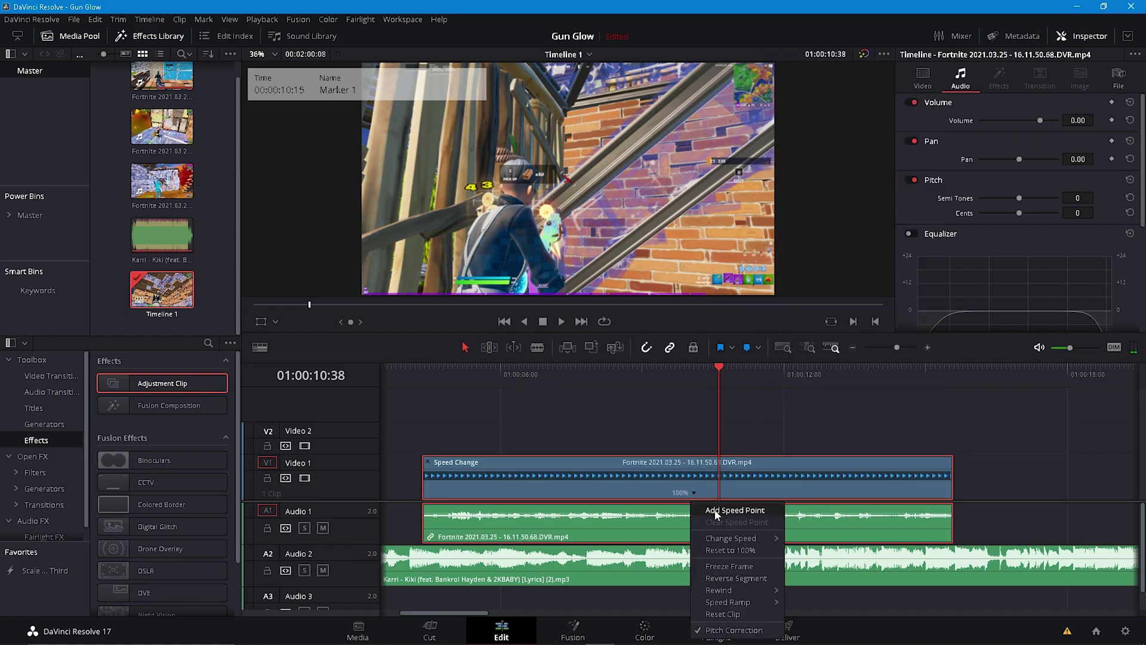
pyautogui.click(734, 510)
pyautogui.click(754, 484)
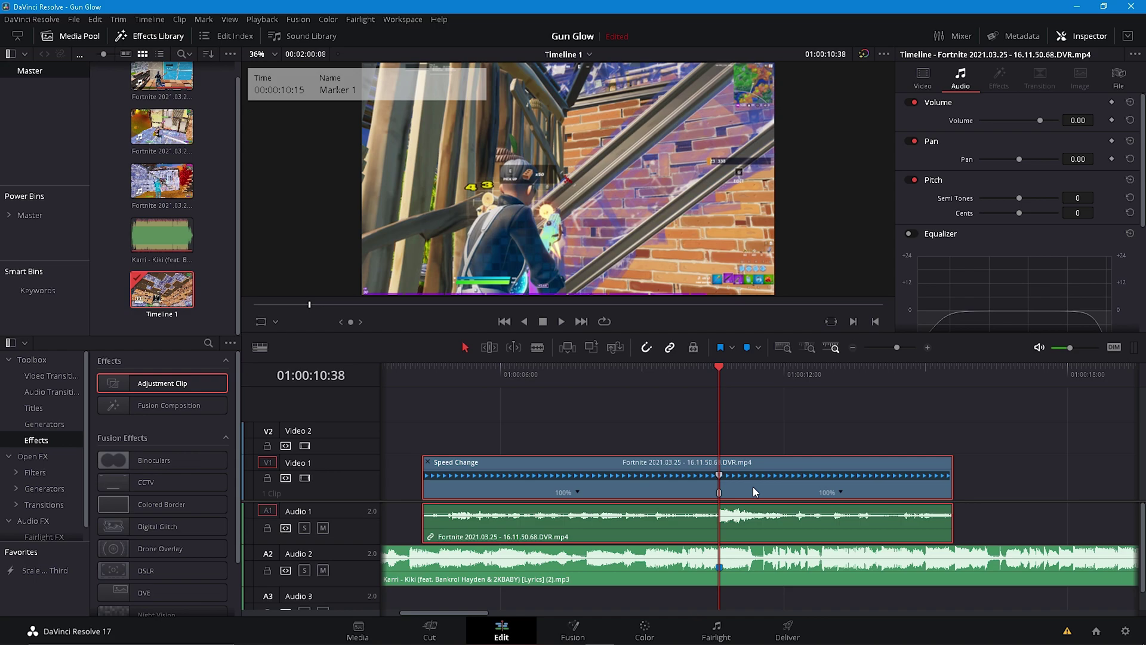
# Add a speed point to the gameplay clip 15 frames before the marker, at 01:00:10:23
pyautogui.press('Left')
pyautogui.press('Left')
pyautogui.press('Left')
pyautogui.press('Left')
pyautogui.press('Left')
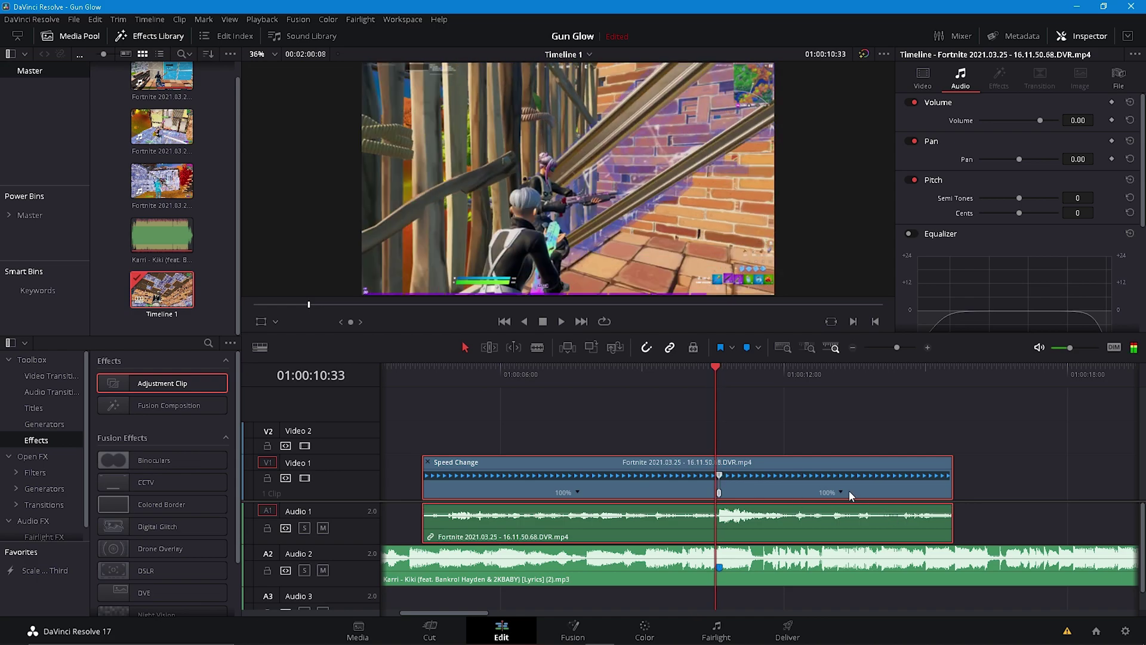
pyautogui.press('Left')
pyautogui.press('Left')
pyautogui.press('Left')
pyautogui.press('Left')
pyautogui.press('Left')
pyautogui.click(840, 492)
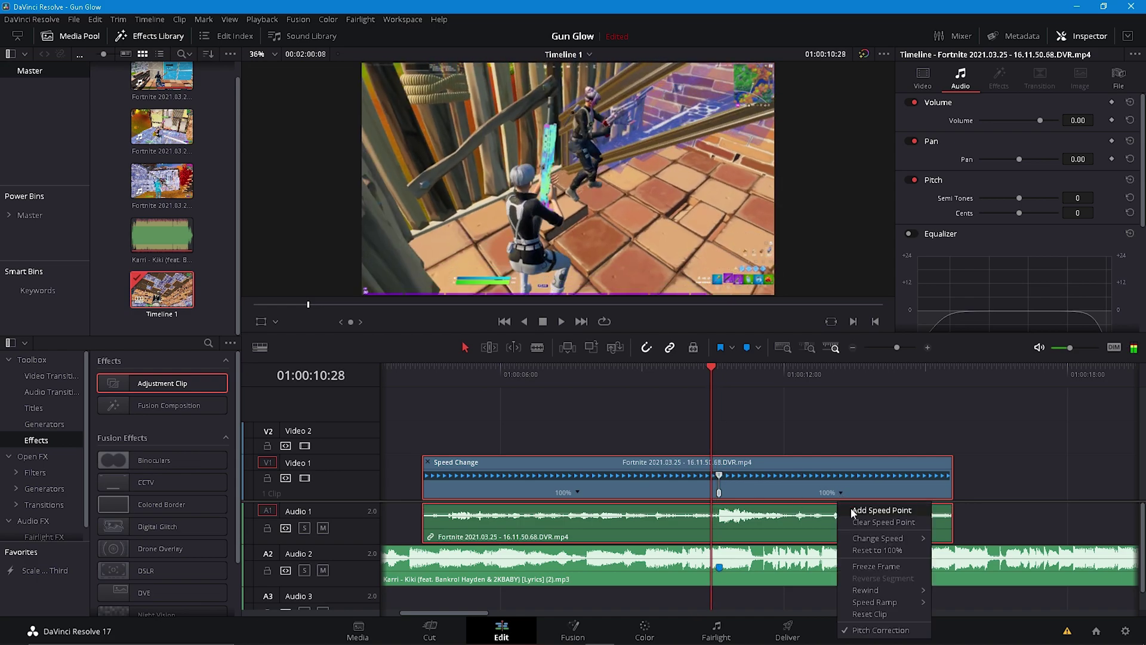
pyautogui.click(840, 471)
pyautogui.press('Left')
pyautogui.press('Left')
pyautogui.press('Left')
pyautogui.press('Left')
pyautogui.press('Left')
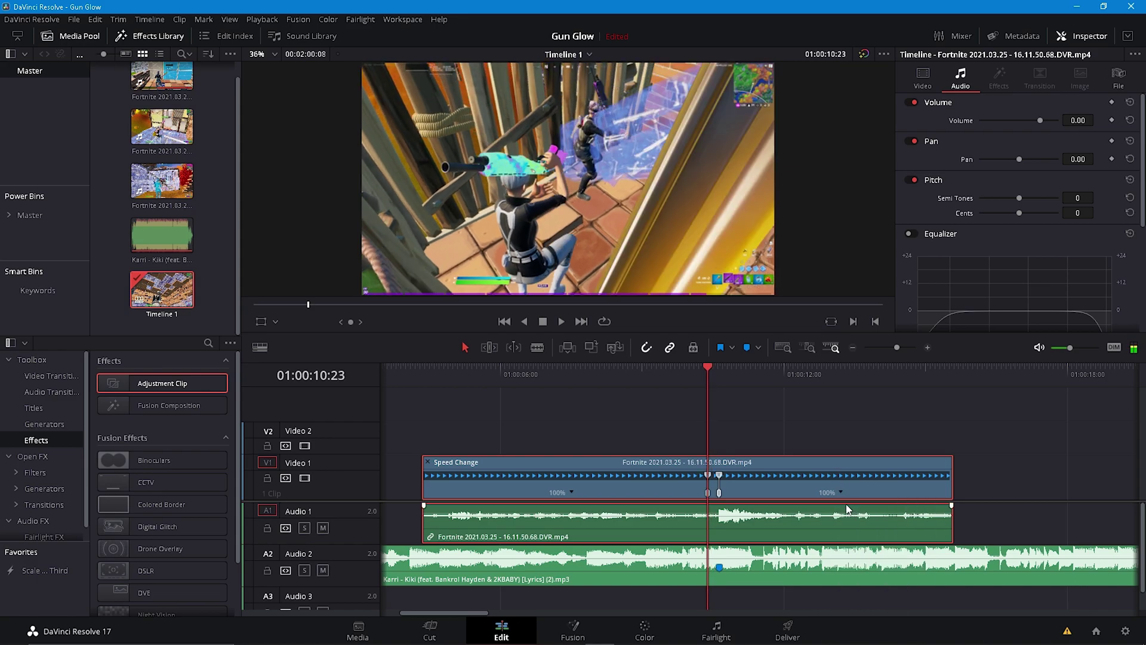
# Add another speed point ten frames earlier, at 01:00:10:13
pyautogui.press('Left')
pyautogui.press('Left')
pyautogui.press('Left')
pyautogui.press('Left')
pyautogui.press('Left')
pyautogui.press('Left')
pyautogui.press('Left')
pyautogui.press('Left')
pyautogui.press('Left')
pyautogui.press('Left')
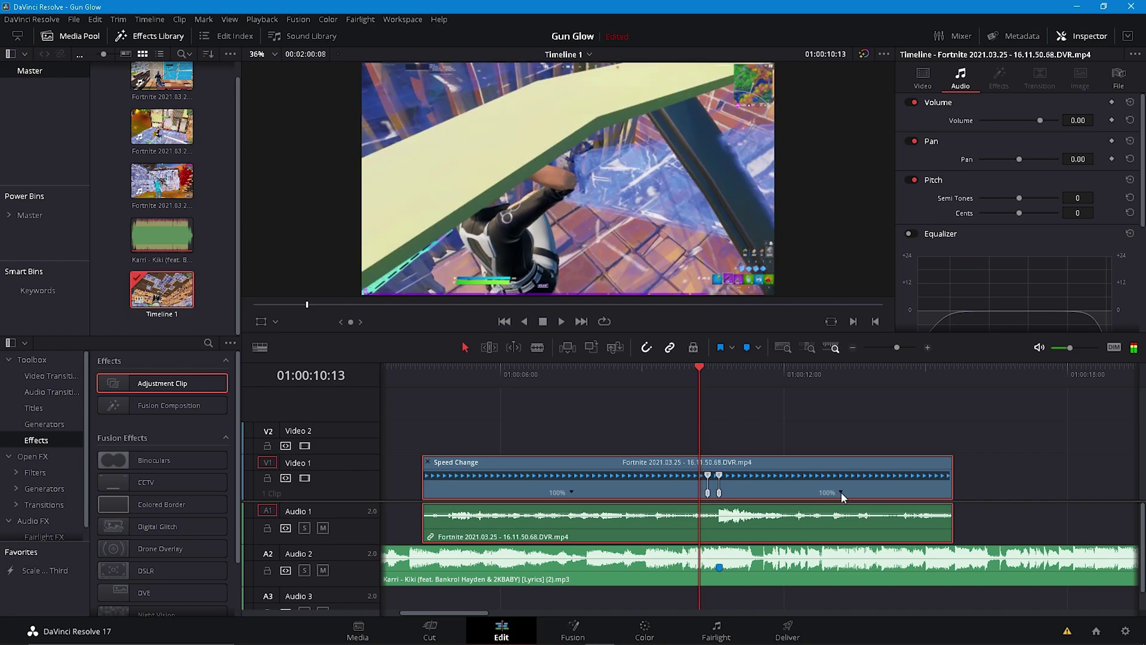
pyautogui.click(841, 493)
pyautogui.click(853, 510)
# Add a speed point five frames after the marker, at 01:00:10:43
pyautogui.moveTo(700, 367); pyautogui.dragTo(717, 374)
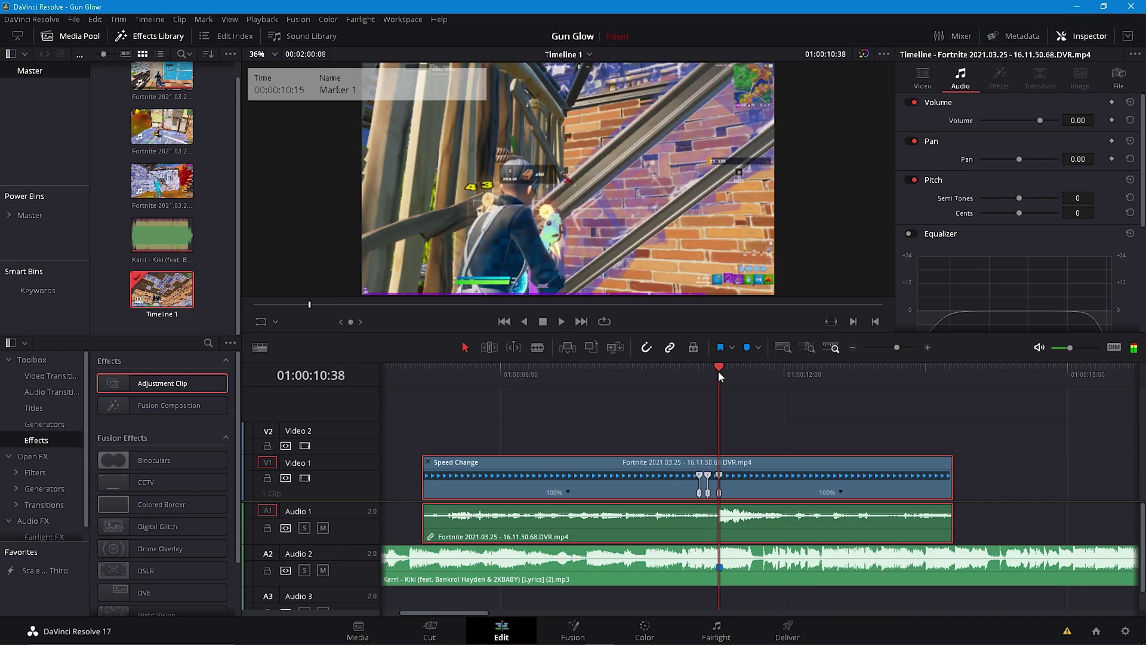
pyautogui.press('Right')
pyautogui.press('Right')
pyautogui.press('Right')
pyautogui.press('Right')
pyautogui.press('Right')
pyautogui.click(841, 493)
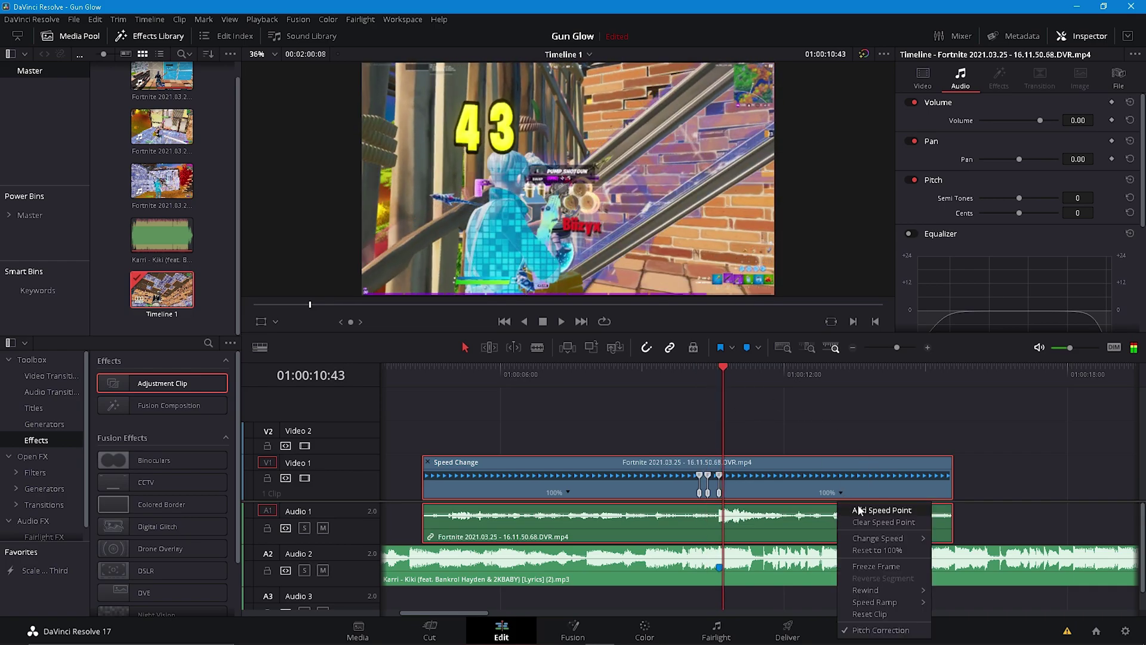
pyautogui.click(860, 511)
# Set the speed of the clip segment between the first and second speed points to 50%
pyautogui.moveTo(898, 347); pyautogui.dragTo(908, 342)
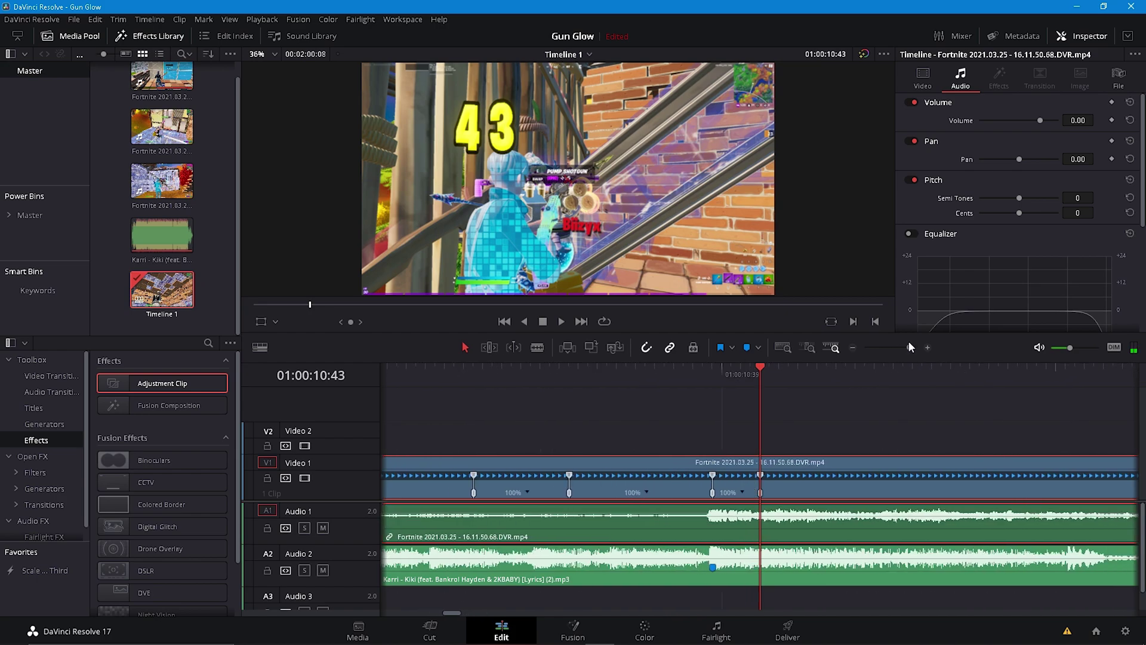
pyautogui.click(525, 494)
pyautogui.moveTo(573, 542)
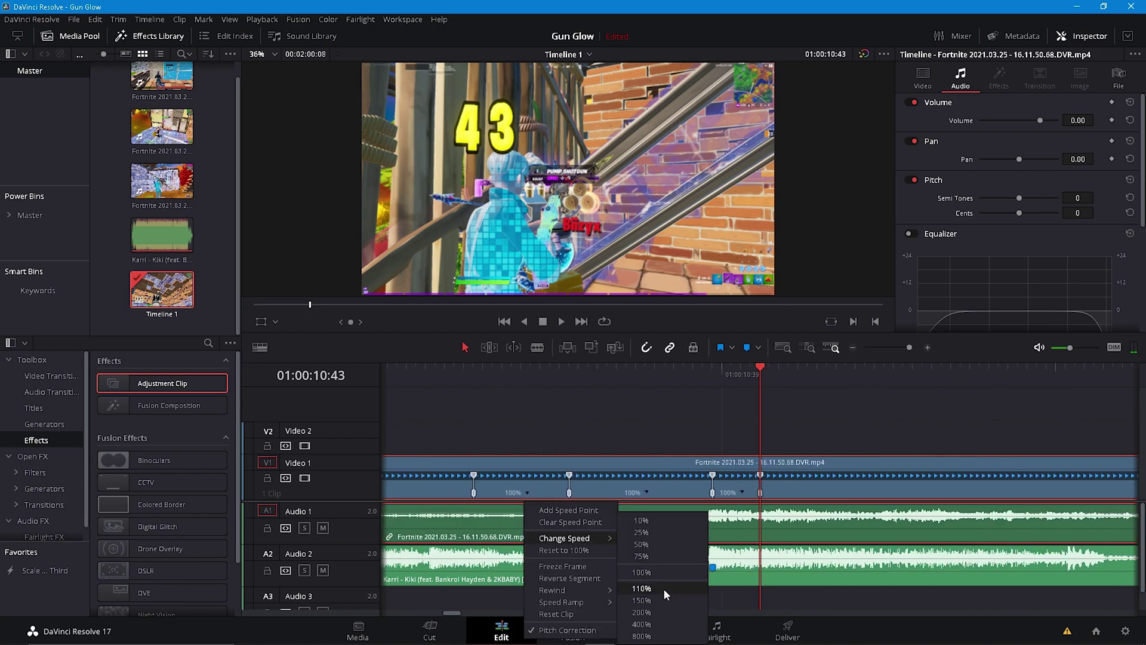
pyautogui.click(662, 544)
# Set the speed of the segment between the second and third speed points to 400%
pyautogui.click(742, 493)
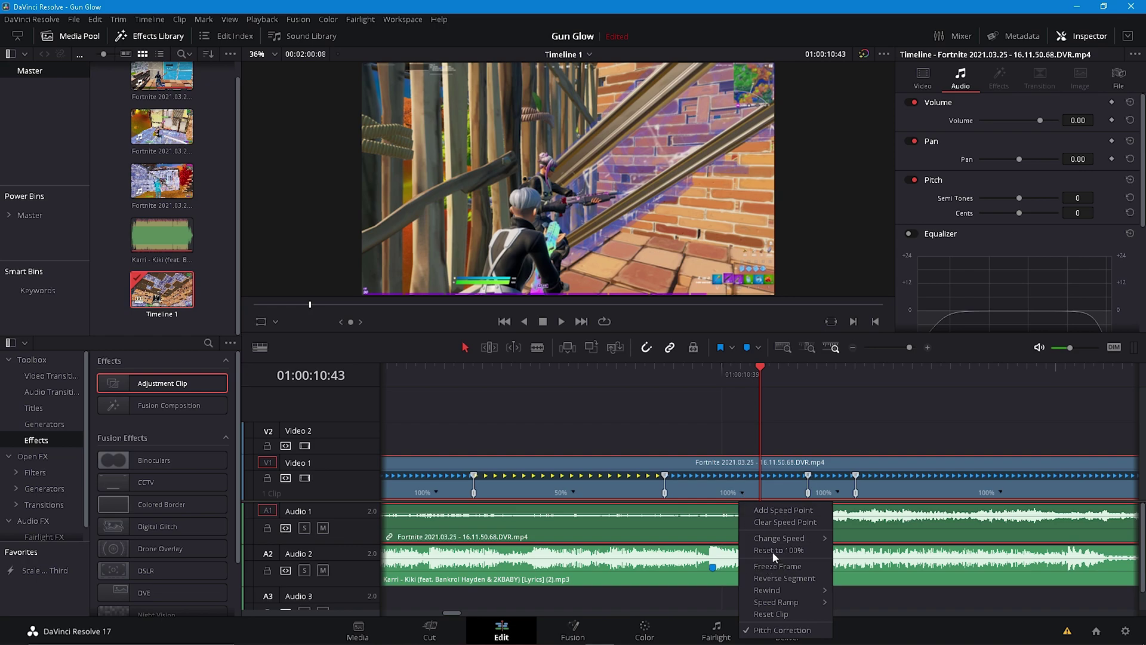
pyautogui.moveTo(827, 538)
pyautogui.click(860, 618)
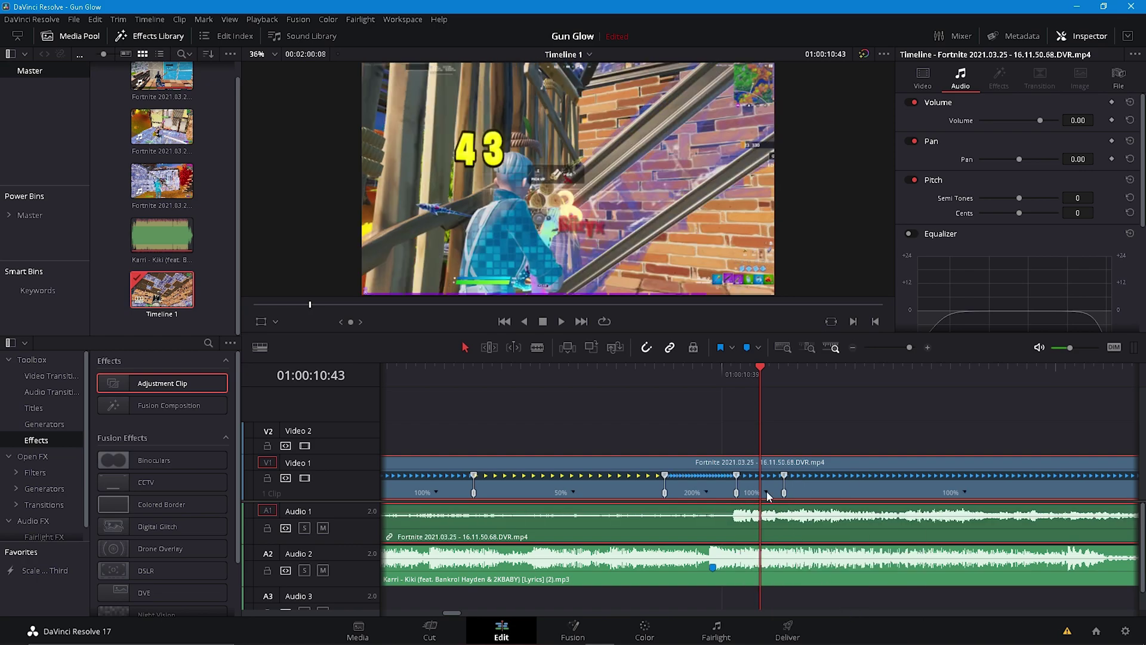
pyautogui.click(766, 493)
pyautogui.click(707, 493)
pyautogui.click(707, 493)
pyautogui.moveTo(776, 538)
pyautogui.click(853, 628)
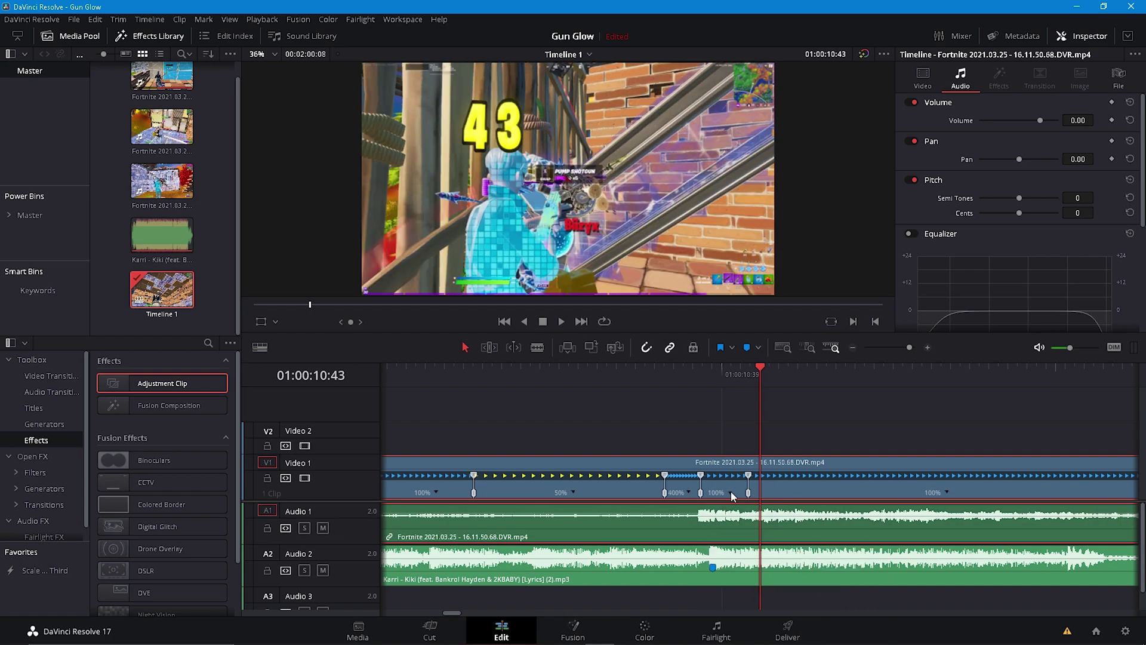
# Set the segment between the third and fourth speed points to 150% and the clip's final segment to 50%
pyautogui.click(729, 493)
pyautogui.click(844, 600)
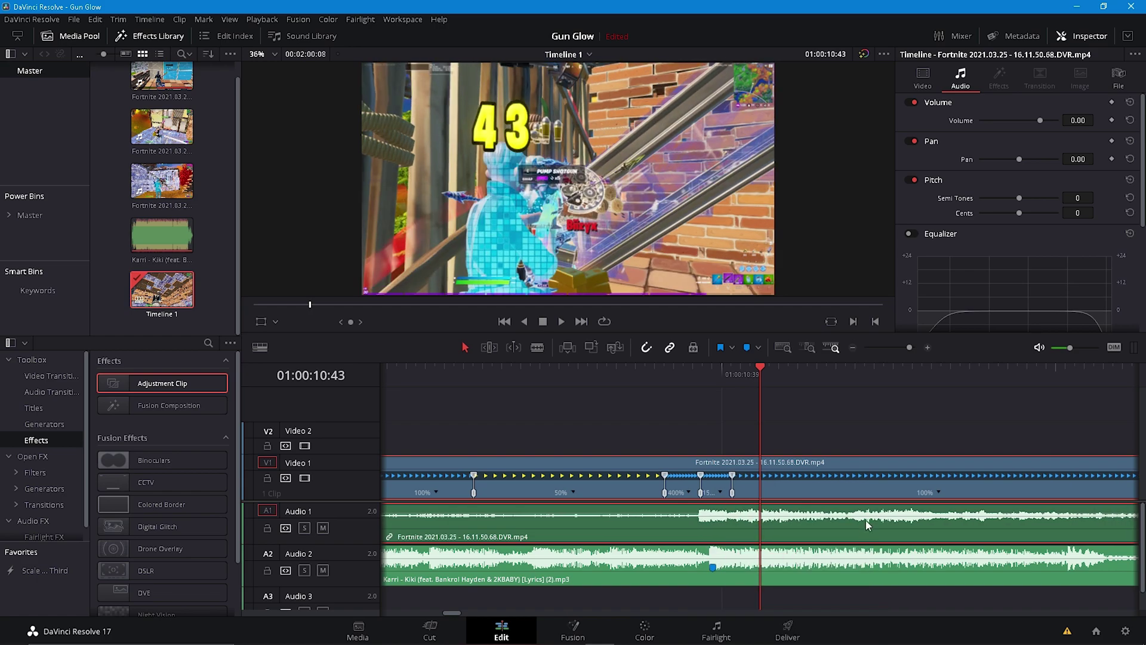
pyautogui.click(938, 493)
pyautogui.moveTo(970, 538)
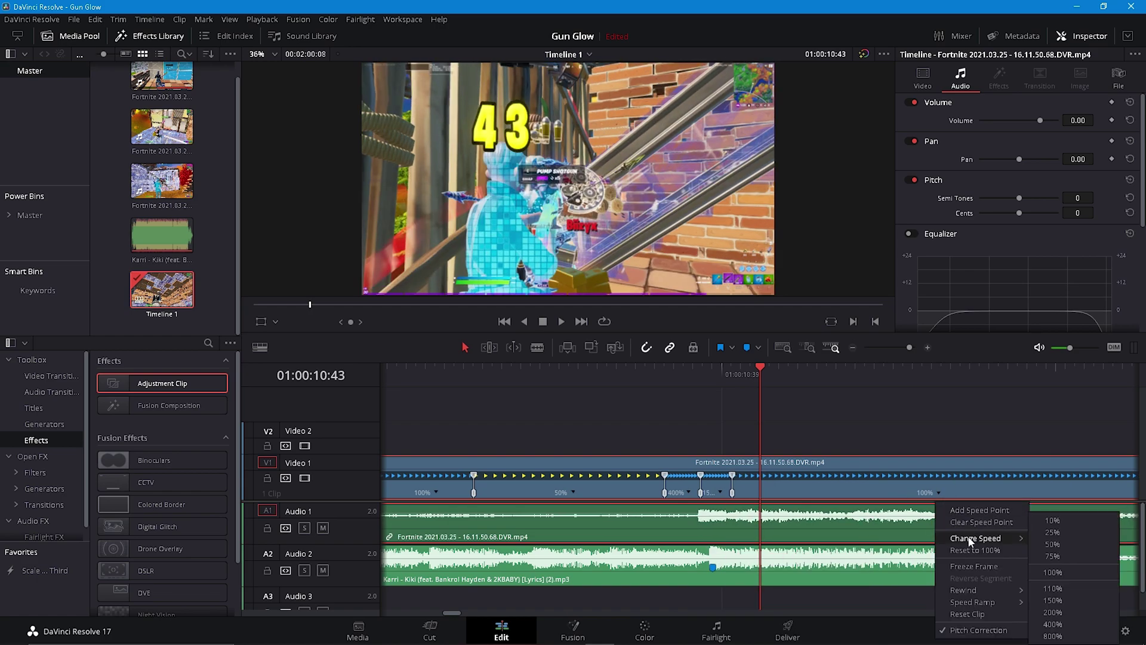
pyautogui.click(1052, 544)
# Play back the retimed section from before the gunshot to review the speed changes against the music
pyautogui.click(647, 378)
pyautogui.press('space')
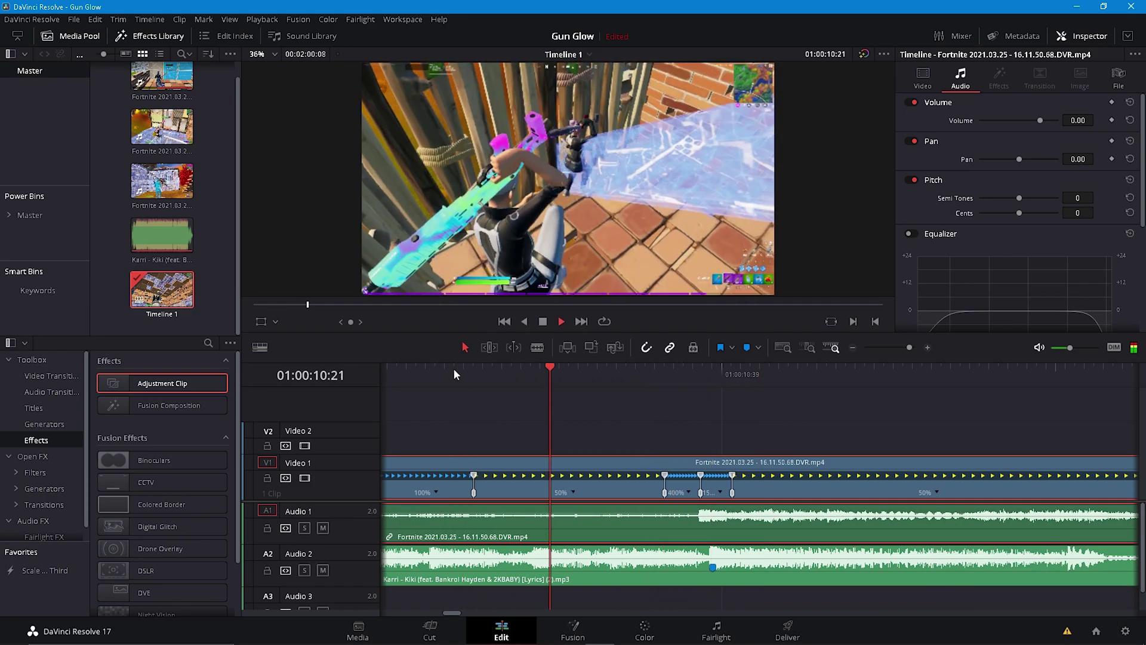
pyautogui.press('space')
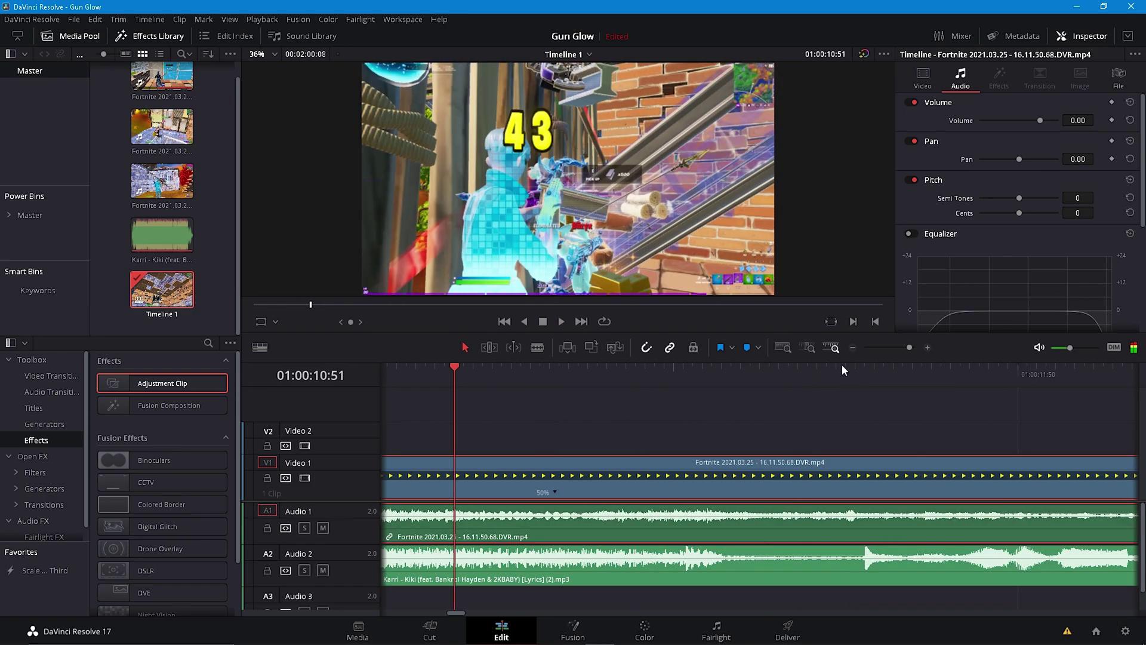
# Undo the speed changes on the gameplay clip's segments and unlink its video from its audio
pyautogui.click(904, 348)
pyautogui.hotkey('ctrl', 'z')
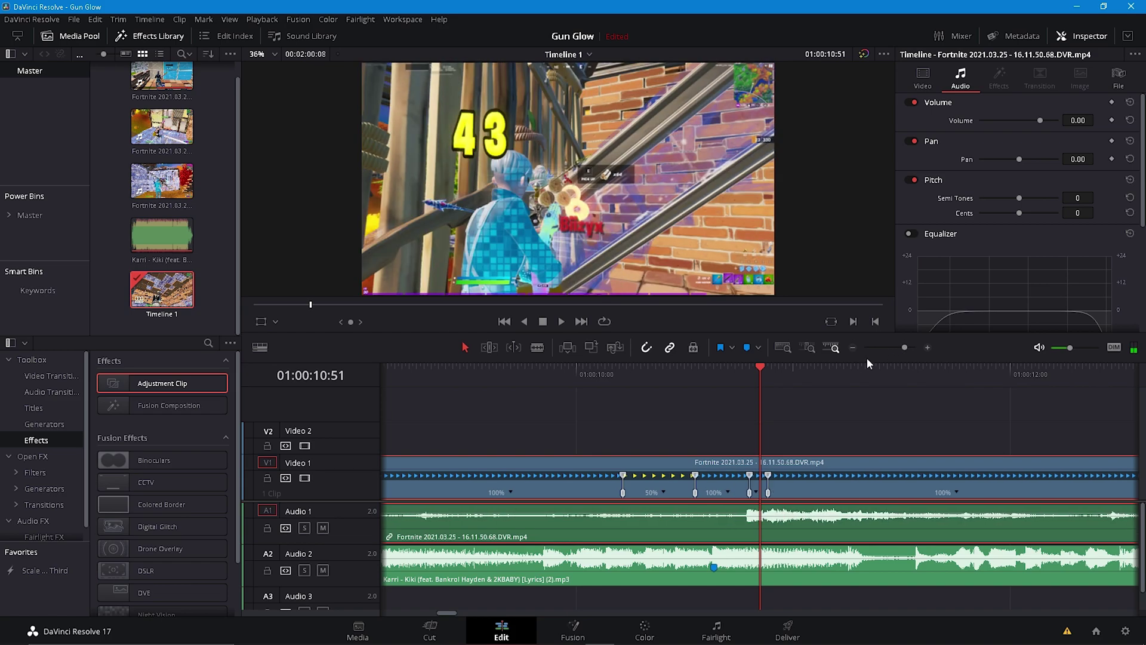
pyautogui.rightClick(763, 486)
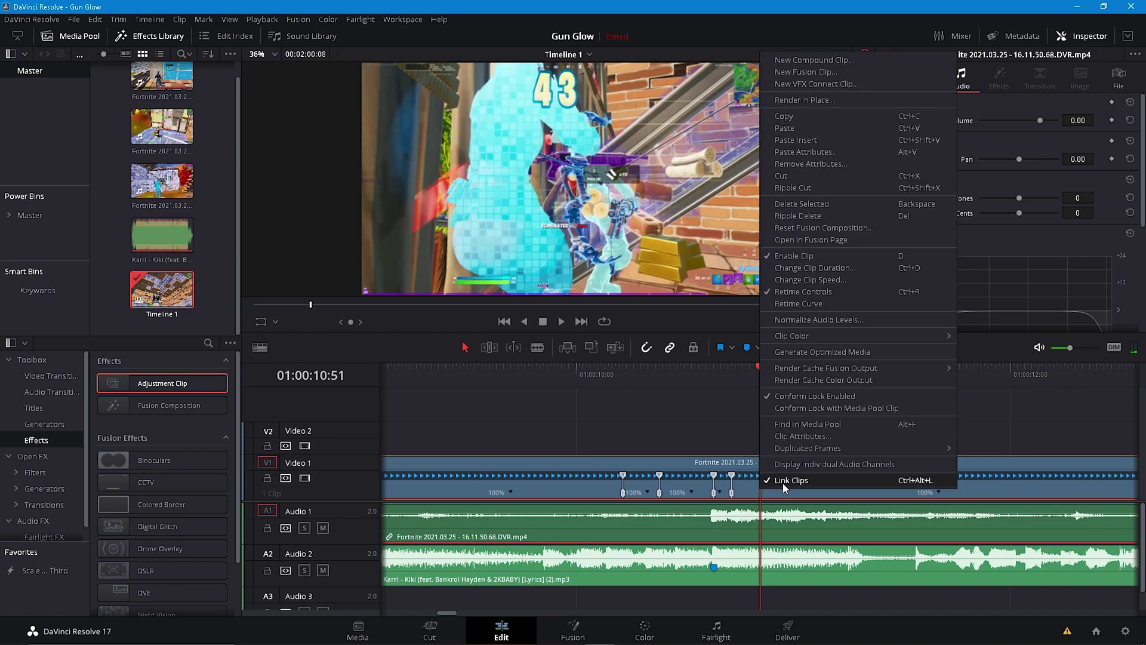
pyautogui.click(783, 482)
# Set the video segment between the first and second speed points to 50% and the following segment to 400%
pyautogui.click(647, 493)
pyautogui.moveTo(717, 541)
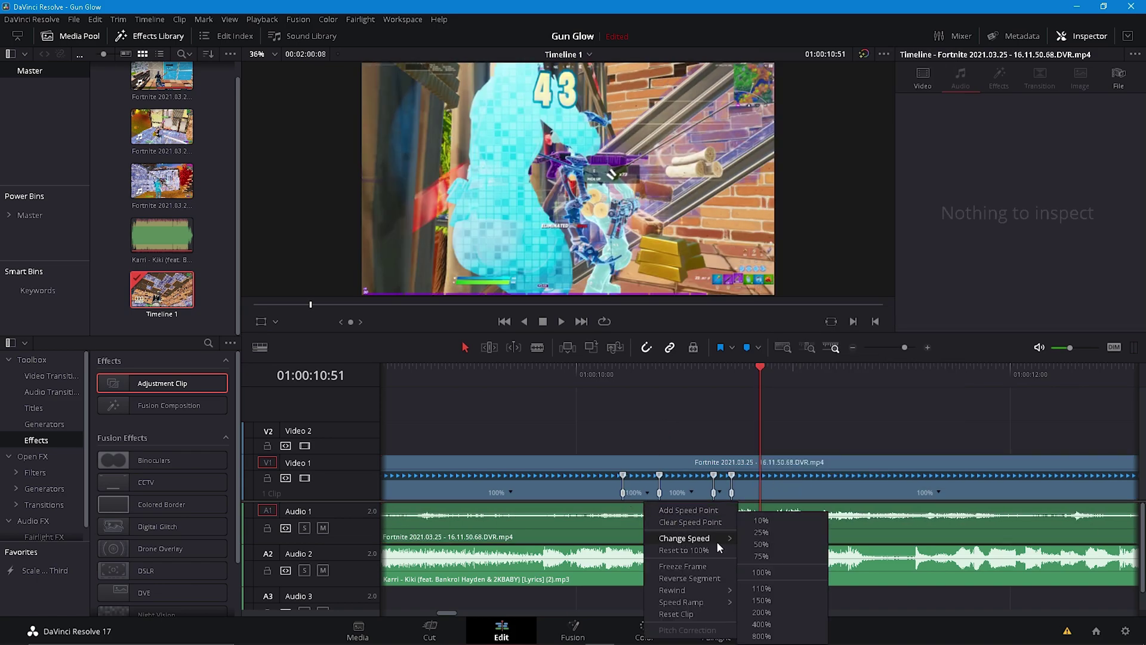
pyautogui.click(794, 543)
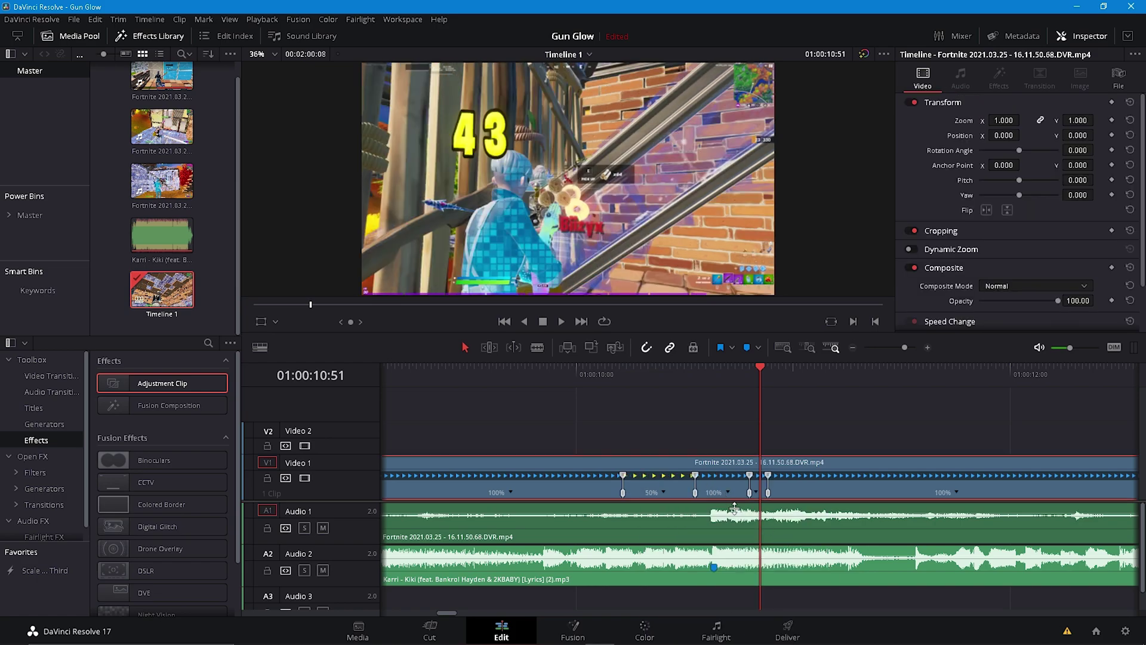
pyautogui.click(728, 493)
pyautogui.moveTo(749, 538)
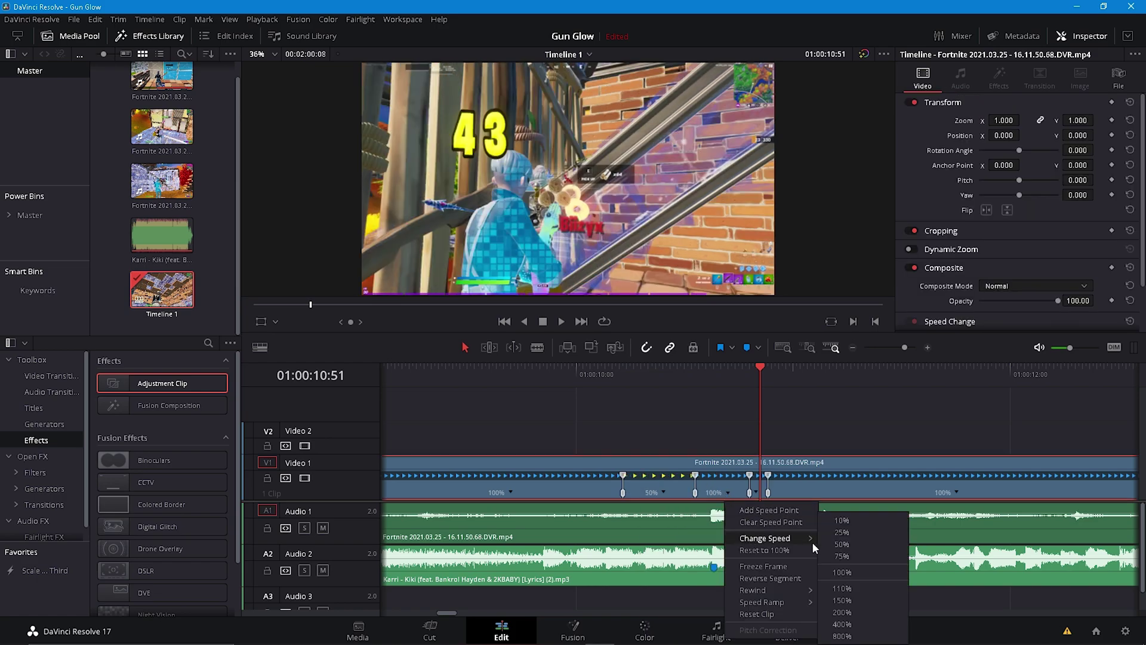
pyautogui.click(848, 624)
# Set the short segment between the third and fourth speed points to 150% speed and the final segment to 50%
pyautogui.click(715, 493)
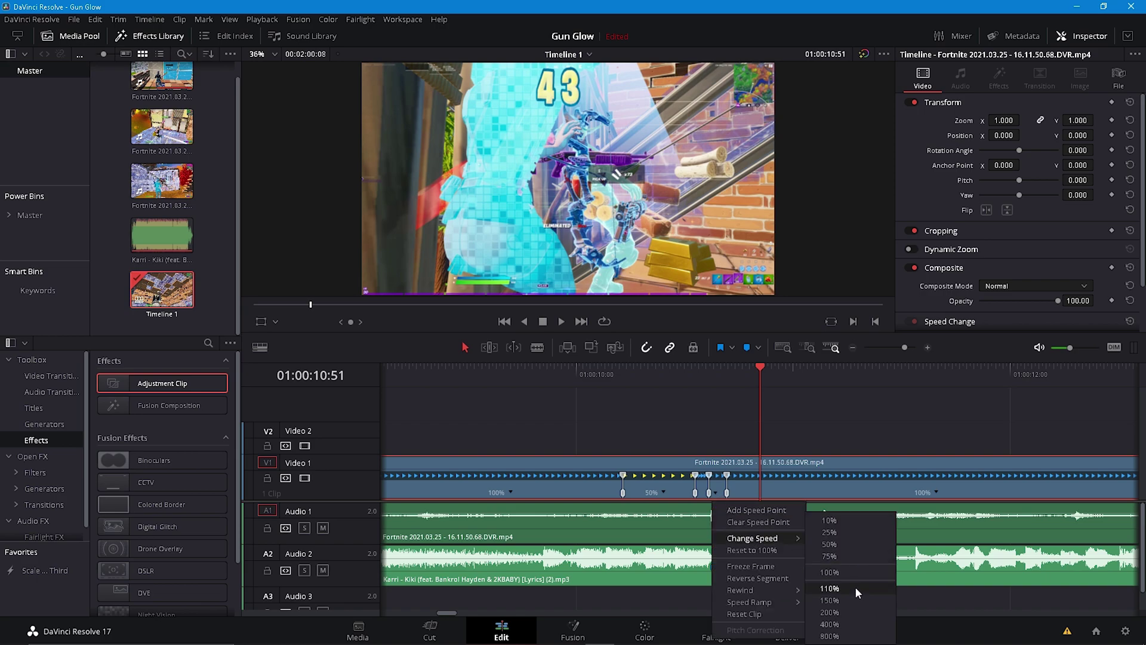
pyautogui.click(891, 585)
pyautogui.click(935, 493)
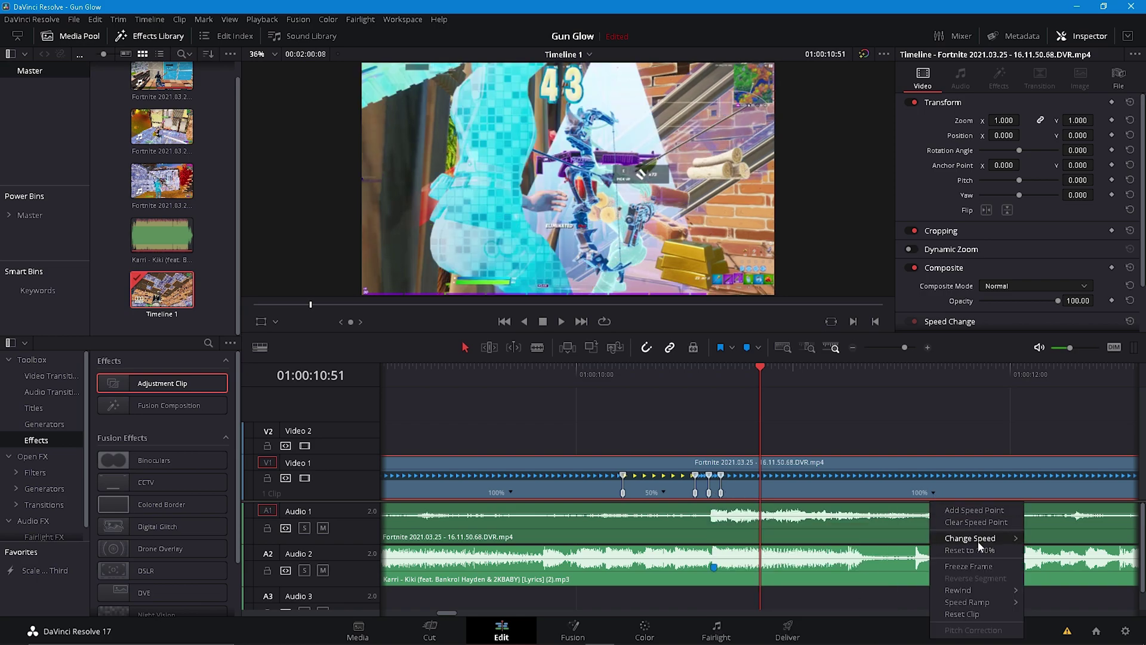
pyautogui.moveTo(978, 541)
pyautogui.click(1045, 543)
# Play back the retimed video with its unlinked audio and return the playhead to just before the gunshot
pyautogui.press('space')
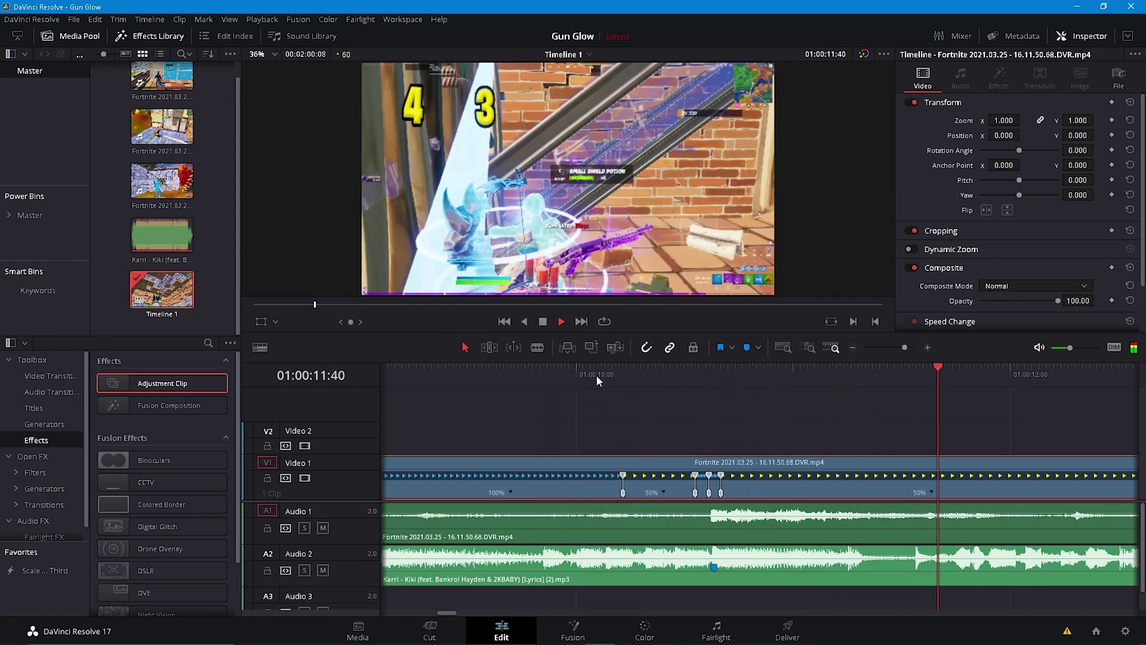
pyautogui.click(596, 375)
pyautogui.click(894, 347)
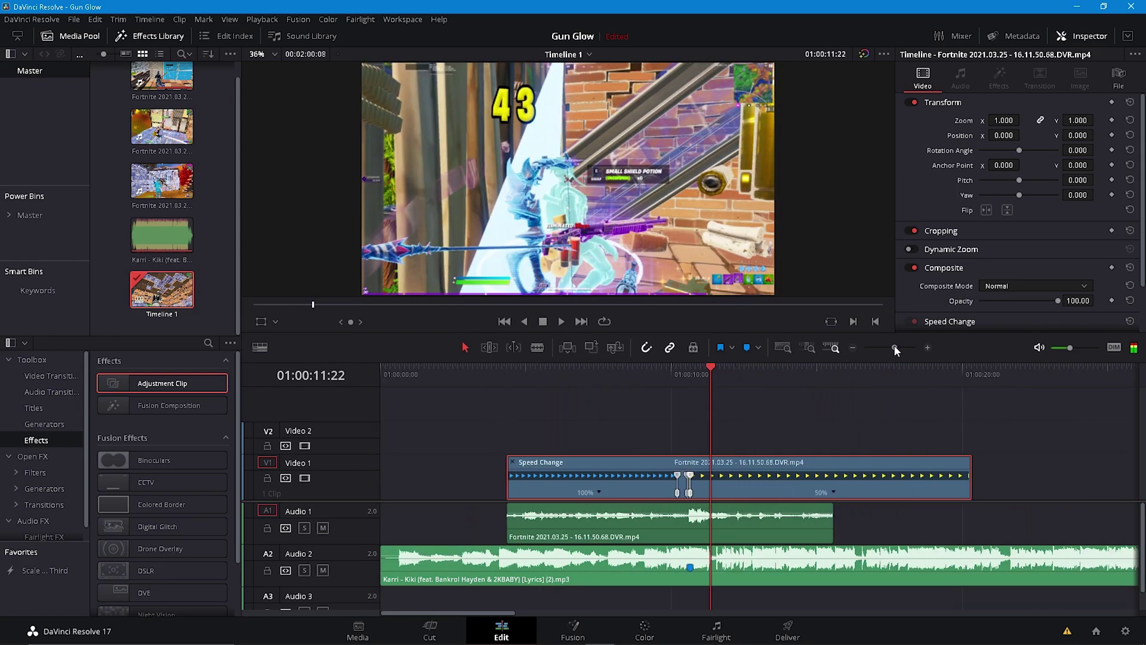
pyautogui.moveTo(712, 372); pyautogui.dragTo(677, 375)
# Audition the gameplay audio clip at a volume of -20, and set its volume to -10
pyautogui.click(724, 537)
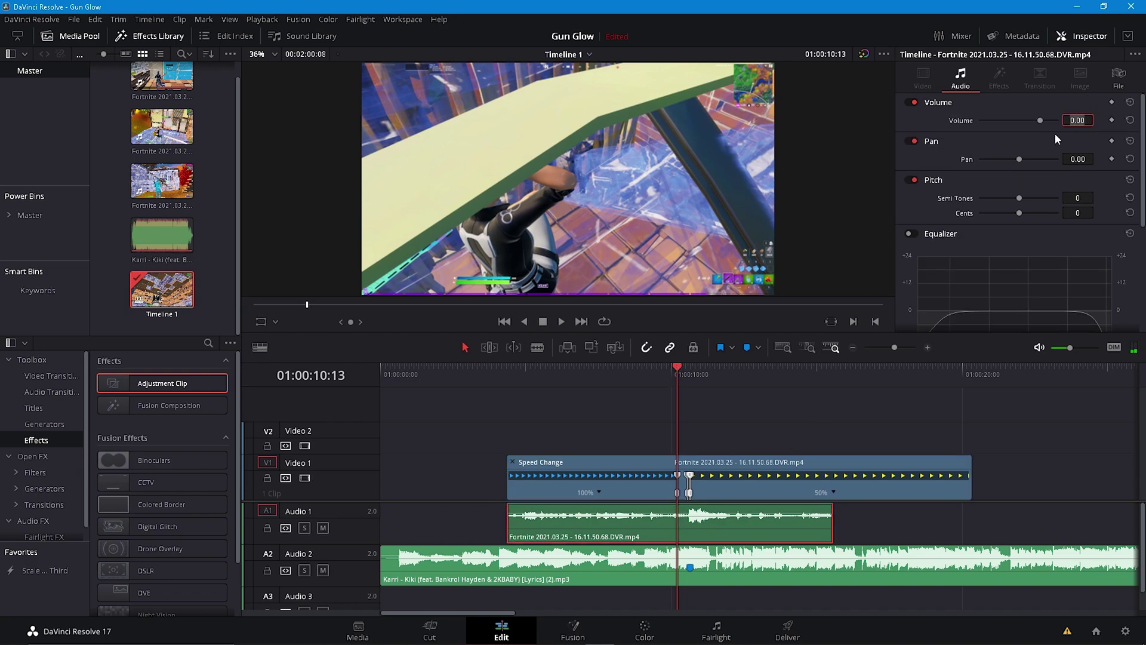
pyautogui.press('Return')
pyautogui.press('space')
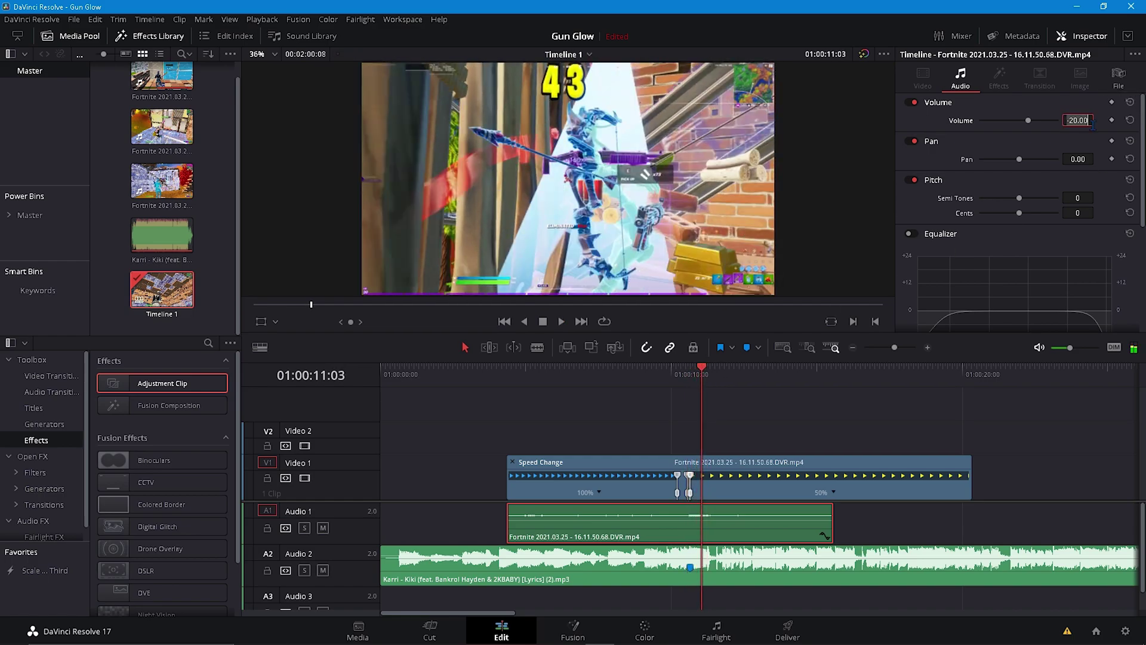
pyautogui.press('Return')
# Replay the gunshot section from before the first speed point to check the gameplay volume against the song
pyautogui.press('space')
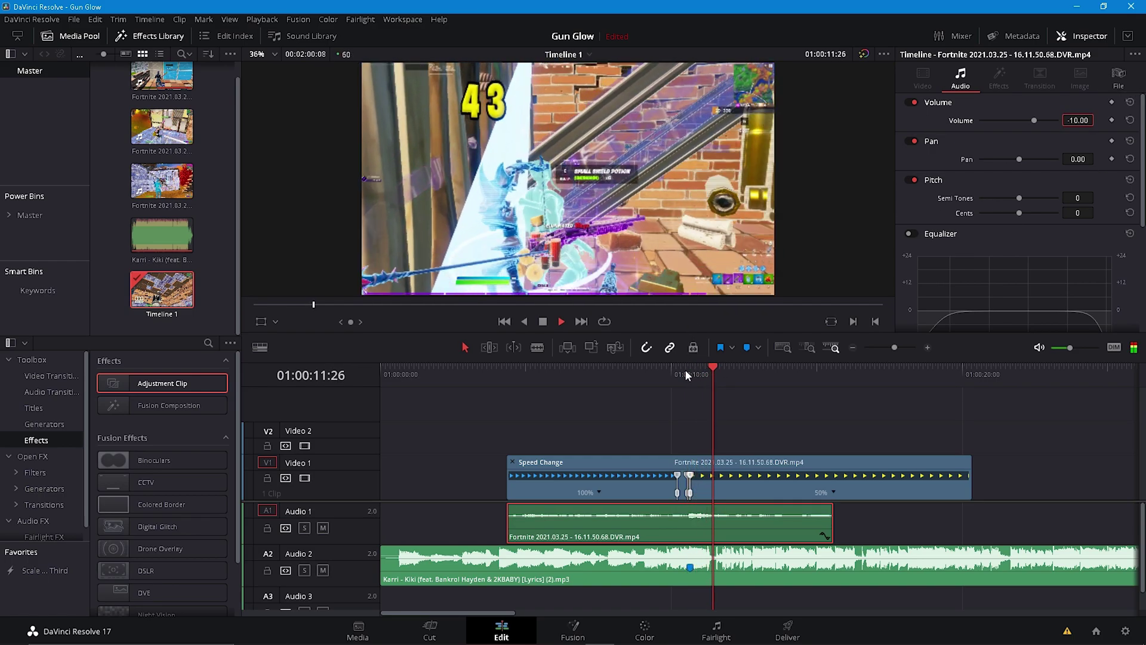
pyautogui.click(686, 370)
pyautogui.click(662, 371)
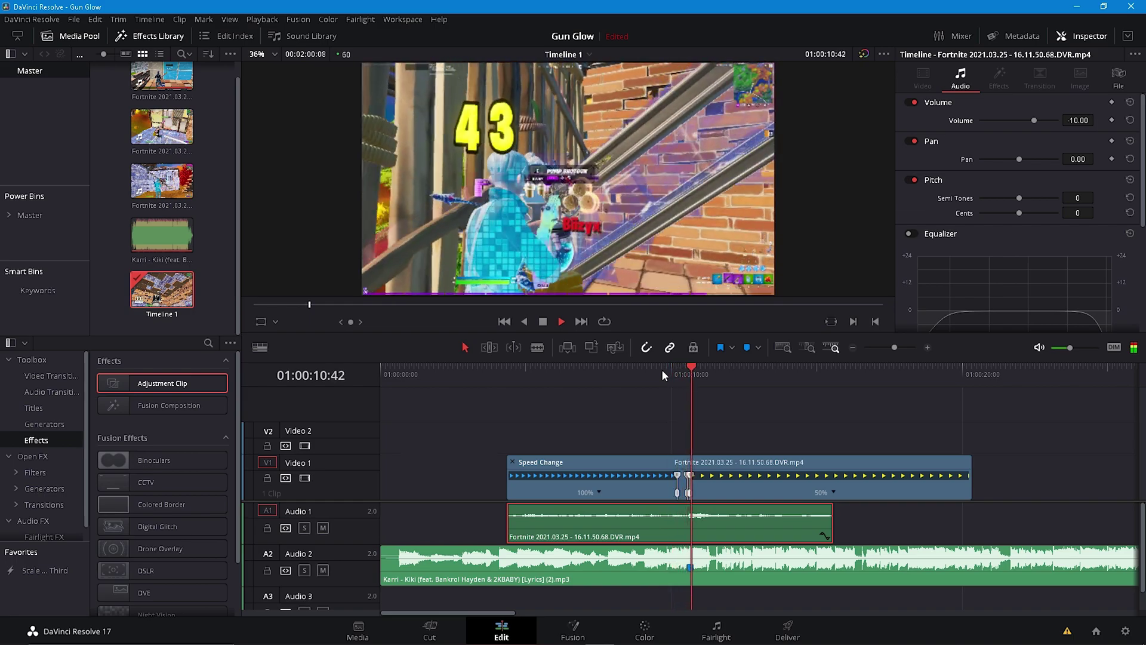
pyautogui.click(677, 373)
pyautogui.press('space')
# Add an Adjustment Clip on Video 2 starting at the song's gunshot marker and open it in Fusion
pyautogui.moveTo(894, 347); pyautogui.dragTo(905, 347)
pyautogui.moveTo(784, 368); pyautogui.dragTo(801, 372)
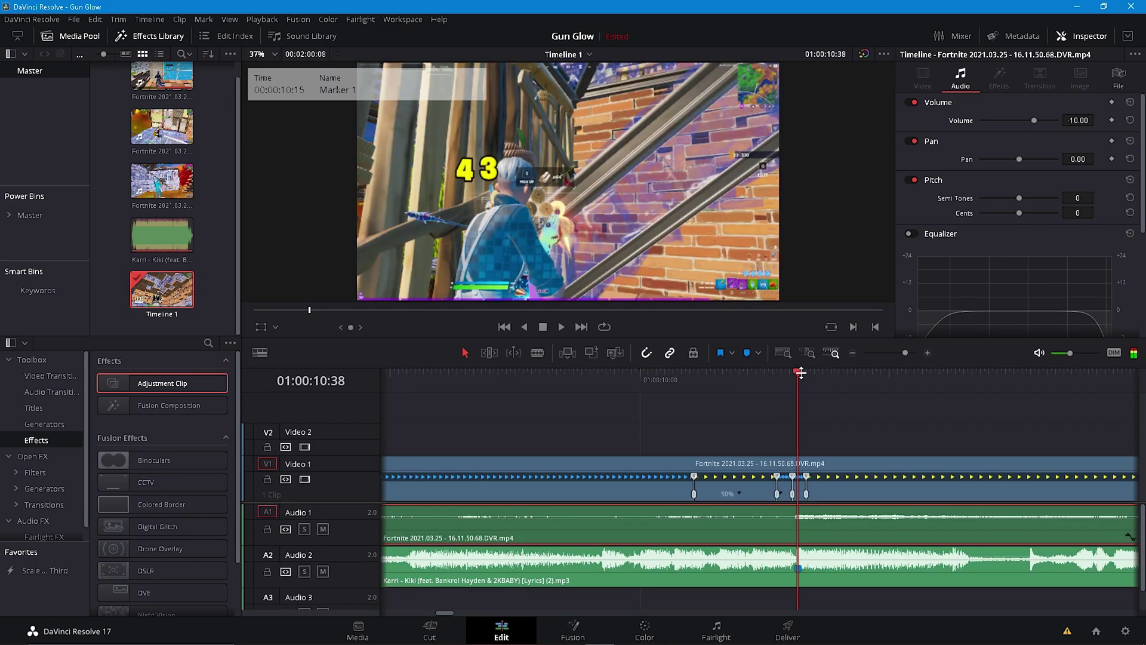
pyautogui.moveTo(179, 382); pyautogui.dragTo(842, 442)
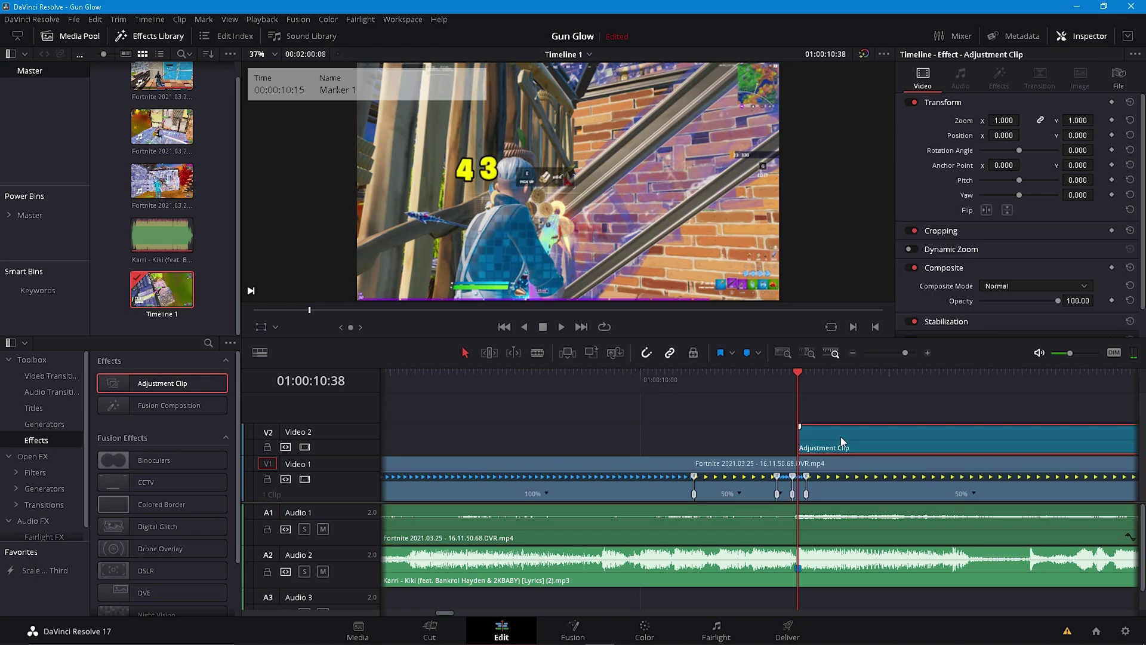
pyautogui.rightClick(841, 440)
pyautogui.click(891, 369)
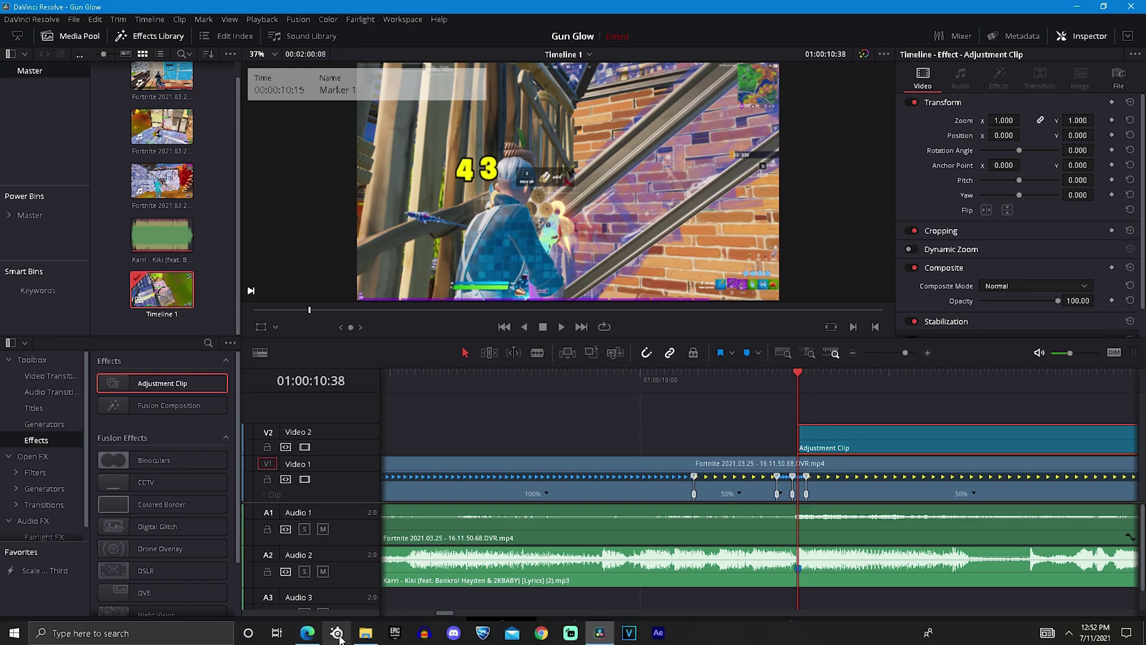
# Switch to File Explorer and open the Highlights Tutorial folder inside Tutorial Presets > Davinci Resolve
pyautogui.click(366, 633)
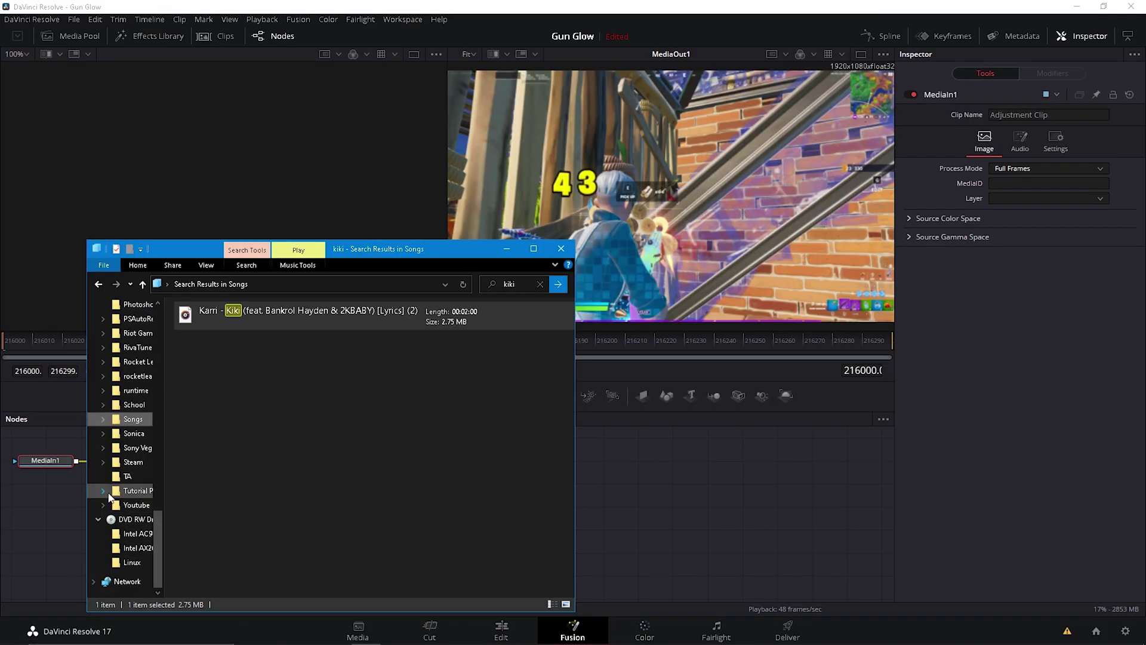
pyautogui.click(137, 505)
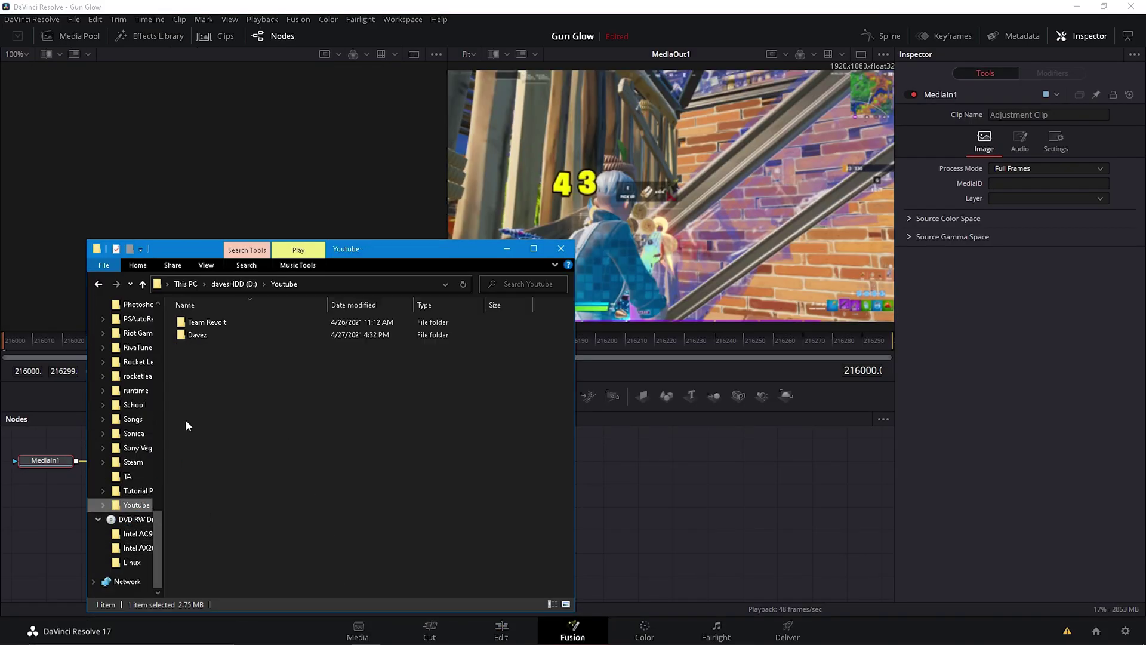
pyautogui.click(138, 492)
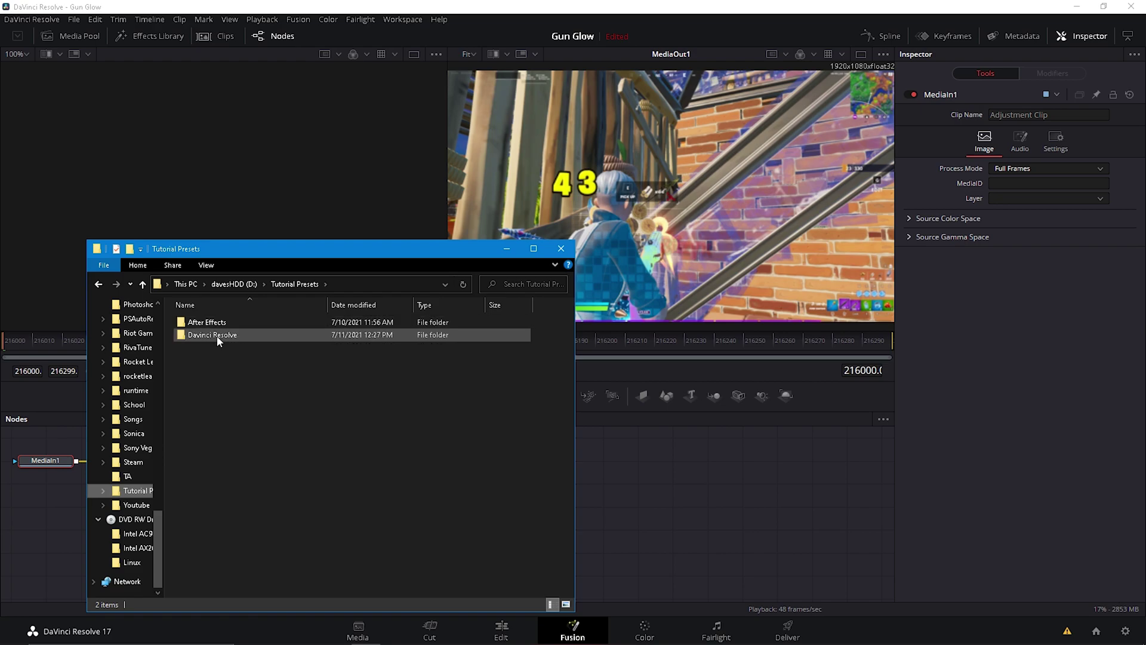
pyautogui.doubleClick(217, 335)
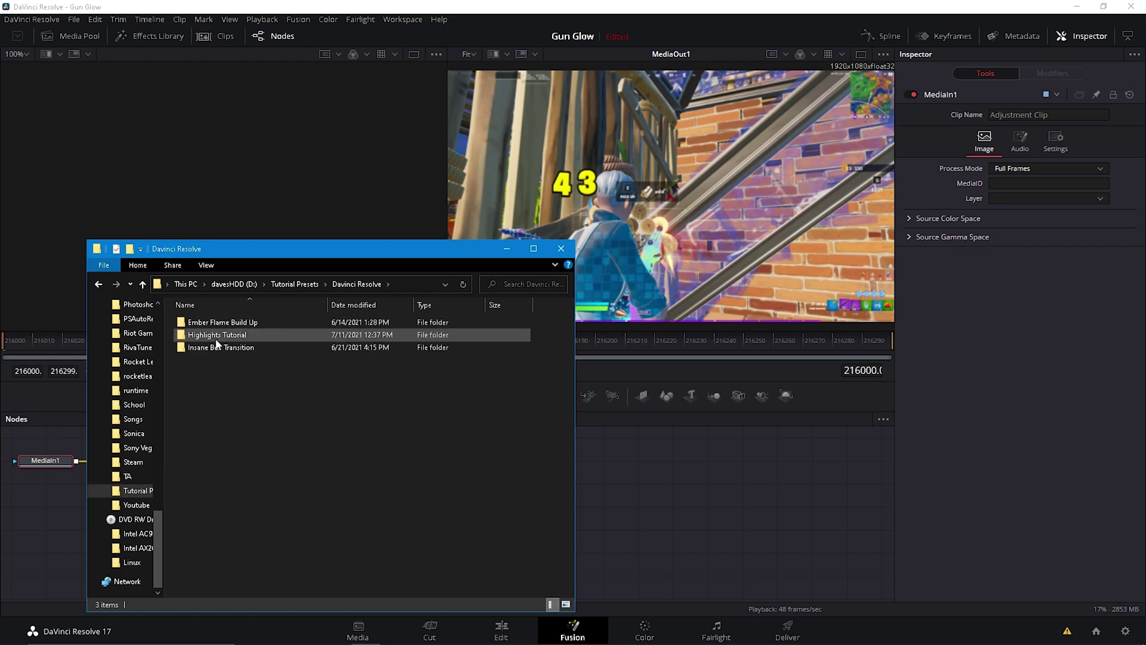
pyautogui.click(295, 285)
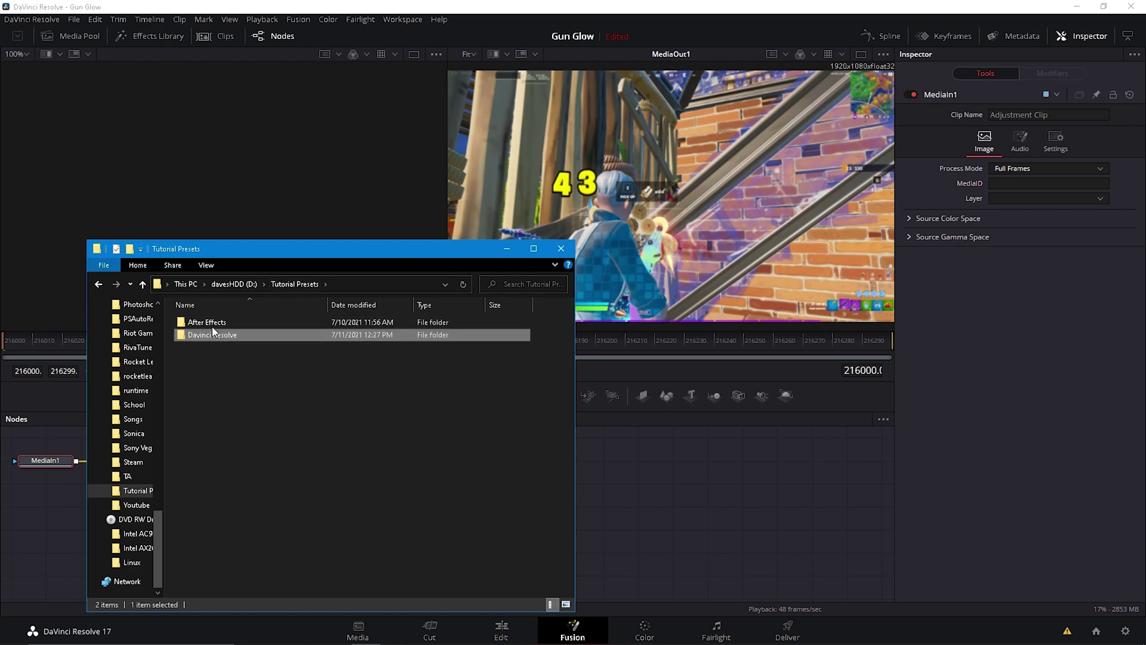
pyautogui.doubleClick(222, 322)
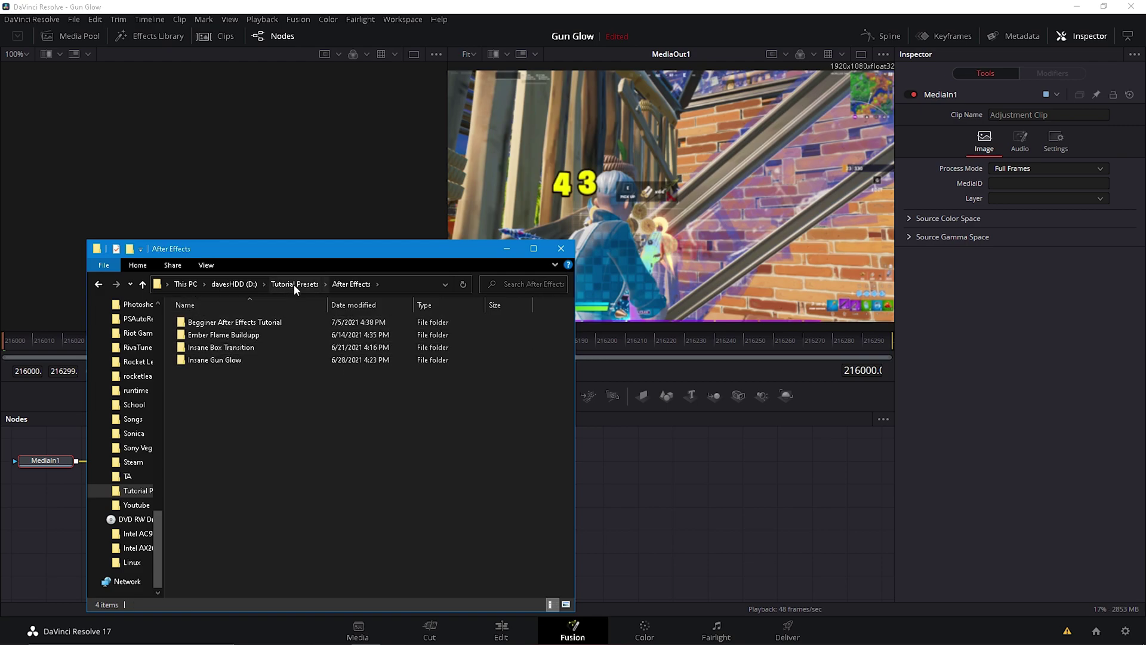
pyautogui.click(294, 284)
pyautogui.doubleClick(230, 335)
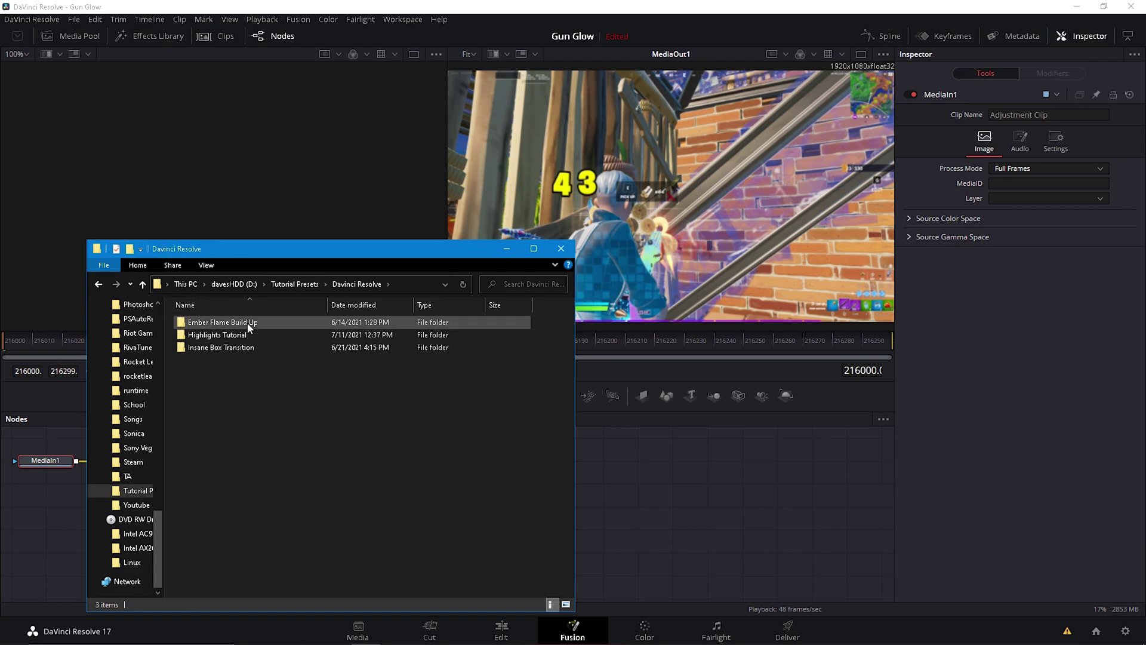
pyautogui.doubleClick(232, 335)
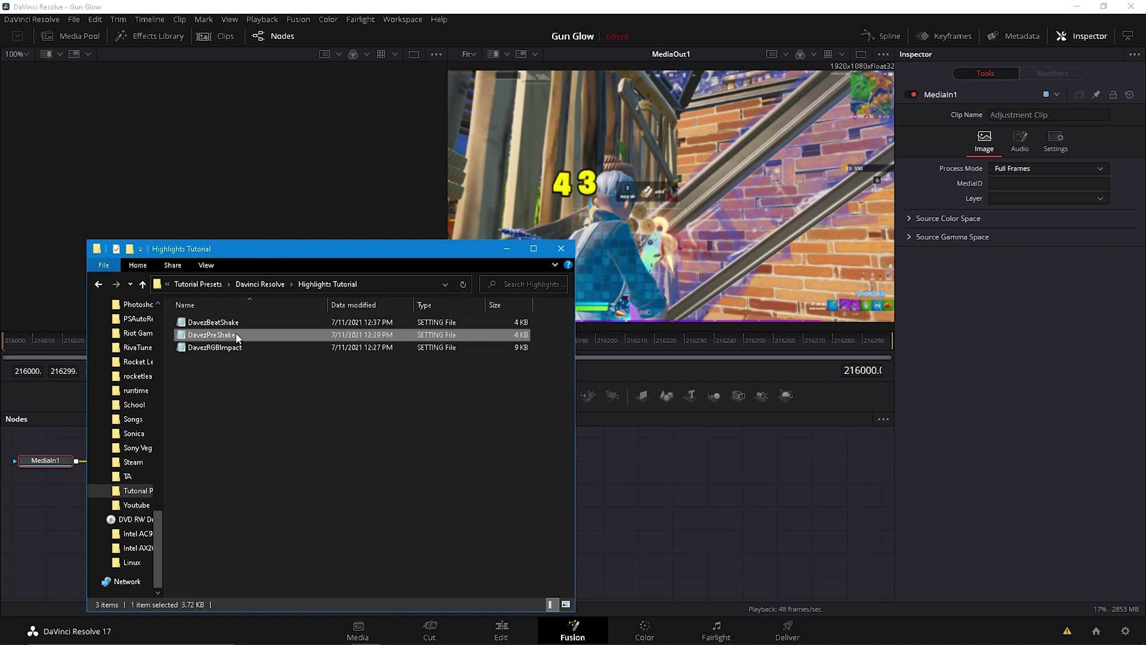
# Add the DavezRGBImpact preset to the node graph and connect its node chain between MediaIn1 and MediaOut1
pyautogui.moveTo(237, 347); pyautogui.dragTo(700, 512)
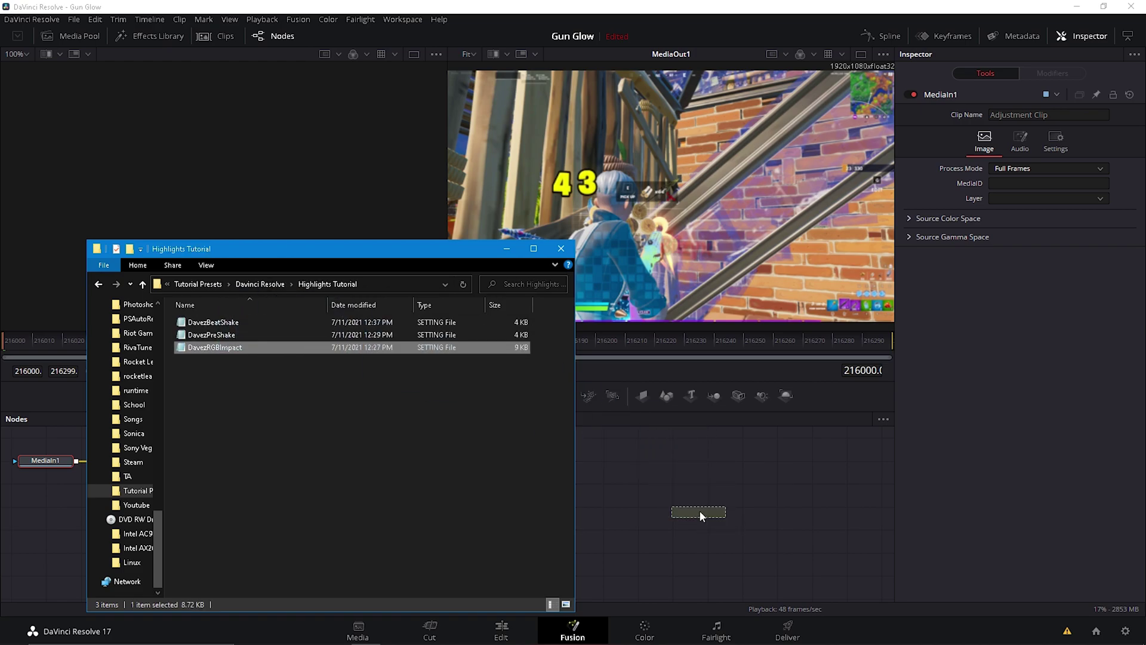
pyautogui.moveTo(406, 461); pyautogui.dragTo(888, 479)
pyautogui.moveTo(768, 477); pyautogui.dragTo(292, 569)
pyautogui.moveTo(488, 532); pyautogui.dragTo(618, 502)
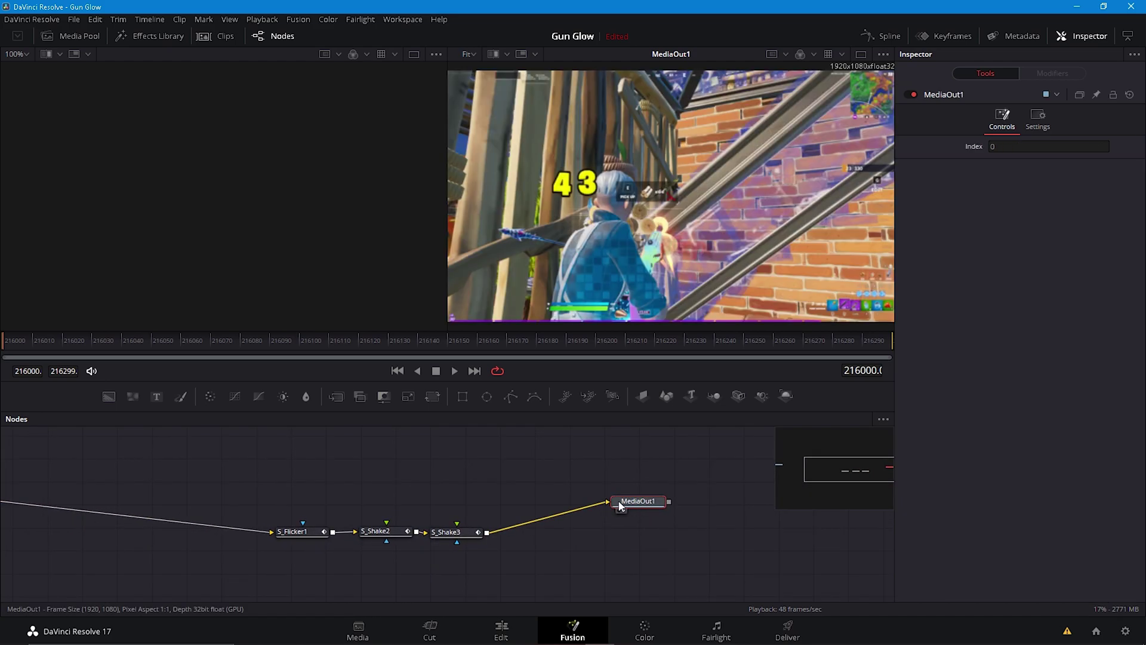
# Preview the preset, select the S_Flicker1, S_Shake2 and S_Shake3 nodes, and show their keyframes
pyautogui.press('space')
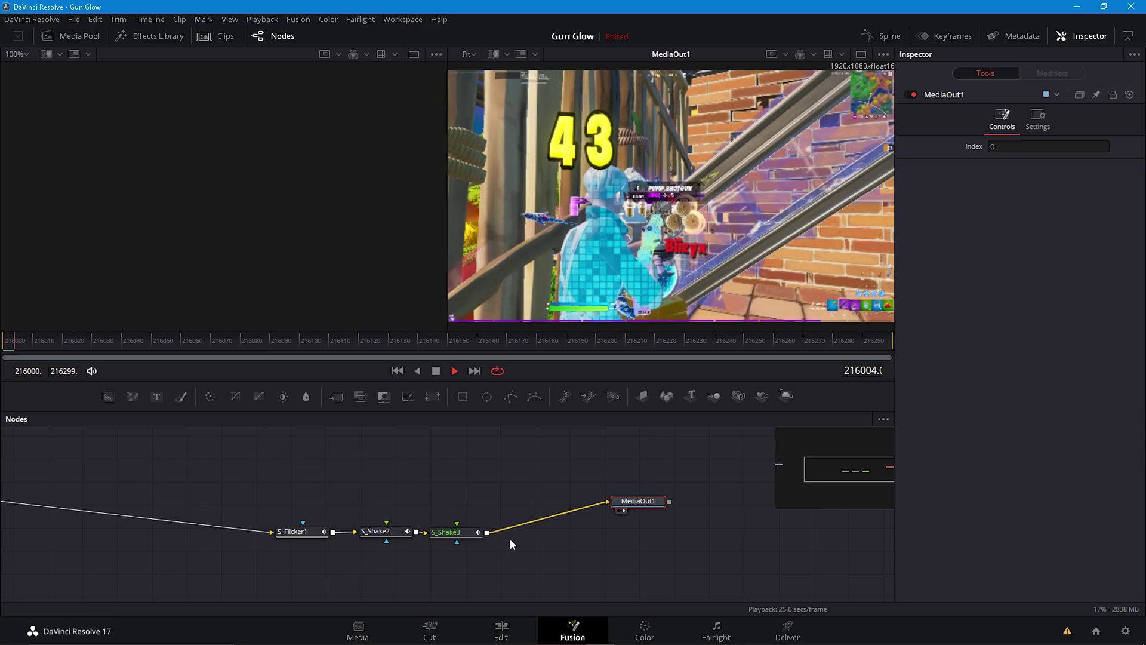
pyautogui.moveTo(510, 539); pyautogui.dragTo(255, 508)
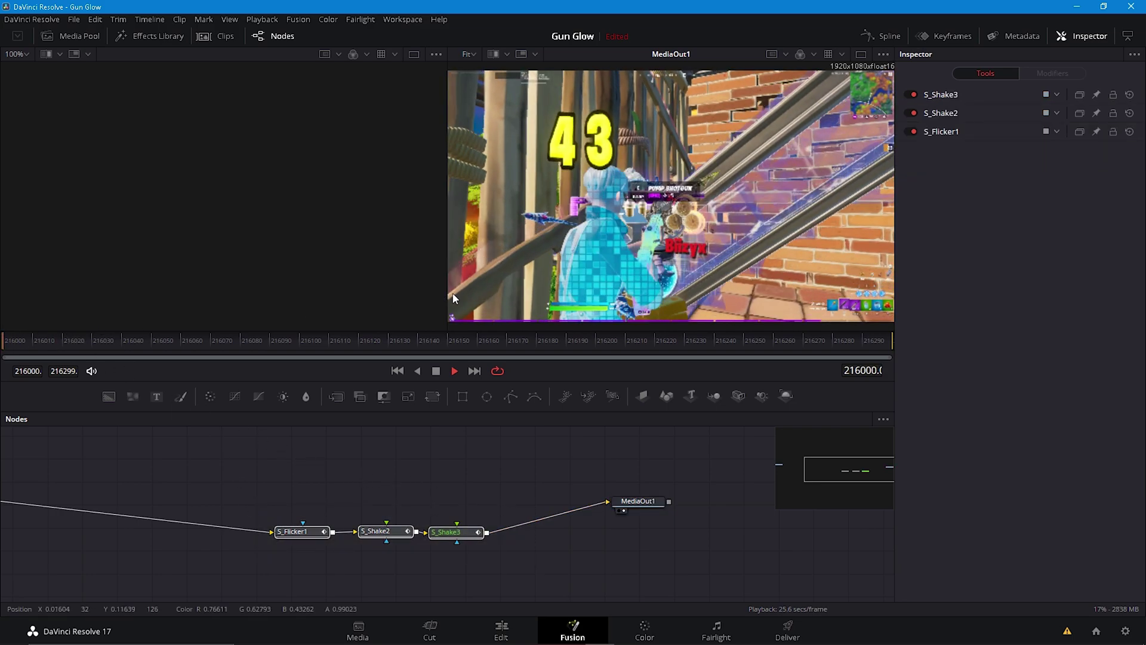
pyautogui.click(965, 42)
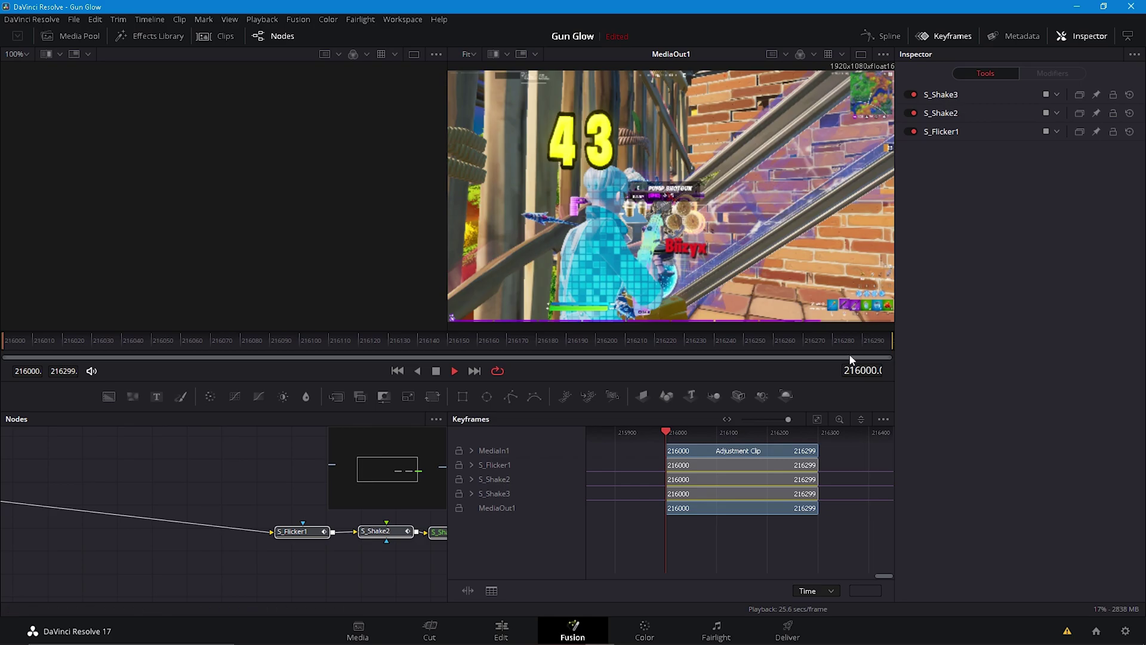
# Try to move the S_Flicker1, S_Shake2 and S_Shake3 keyframes to the adjustment clip's start at frame 216000, and undo the last change
pyautogui.scroll(-1, 770, 487)
pyautogui.scroll(5, 777, 474)
pyautogui.moveTo(780, 418); pyautogui.dragTo(714, 423)
pyautogui.click(647, 445)
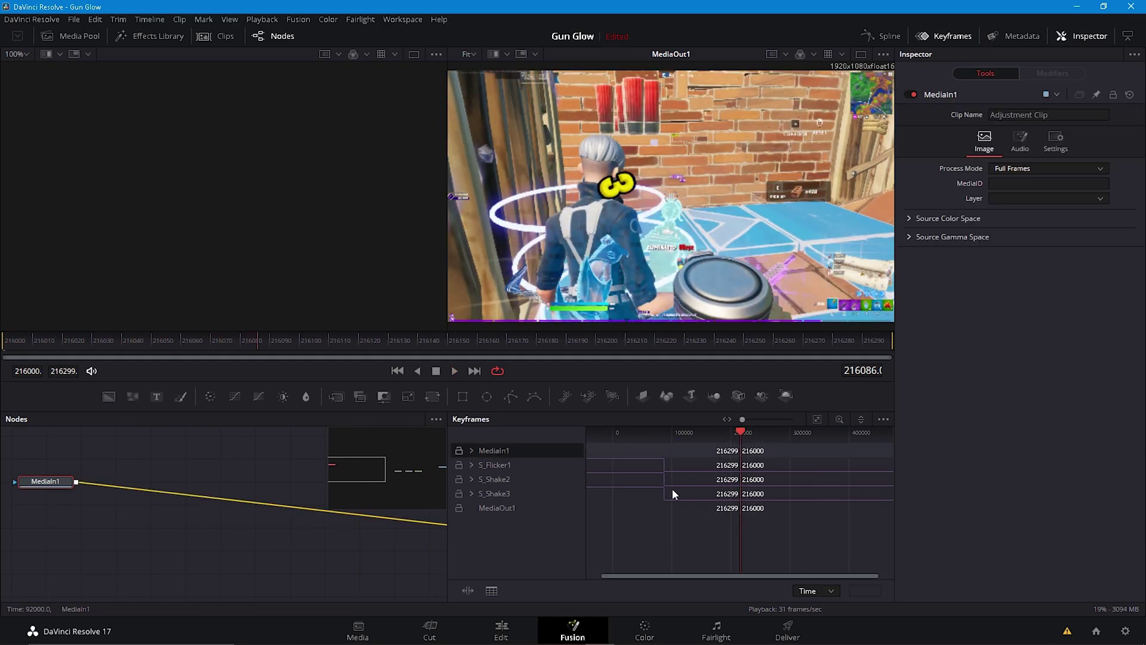
pyautogui.click(668, 491)
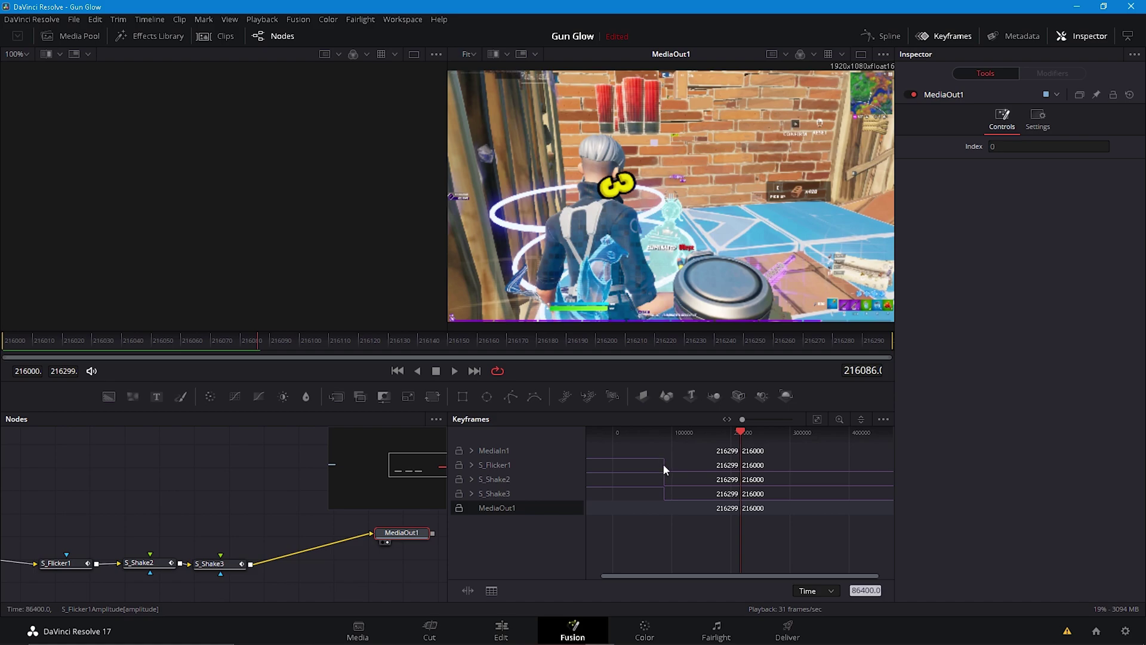
pyautogui.click(649, 450)
pyautogui.moveTo(654, 436); pyautogui.dragTo(673, 471)
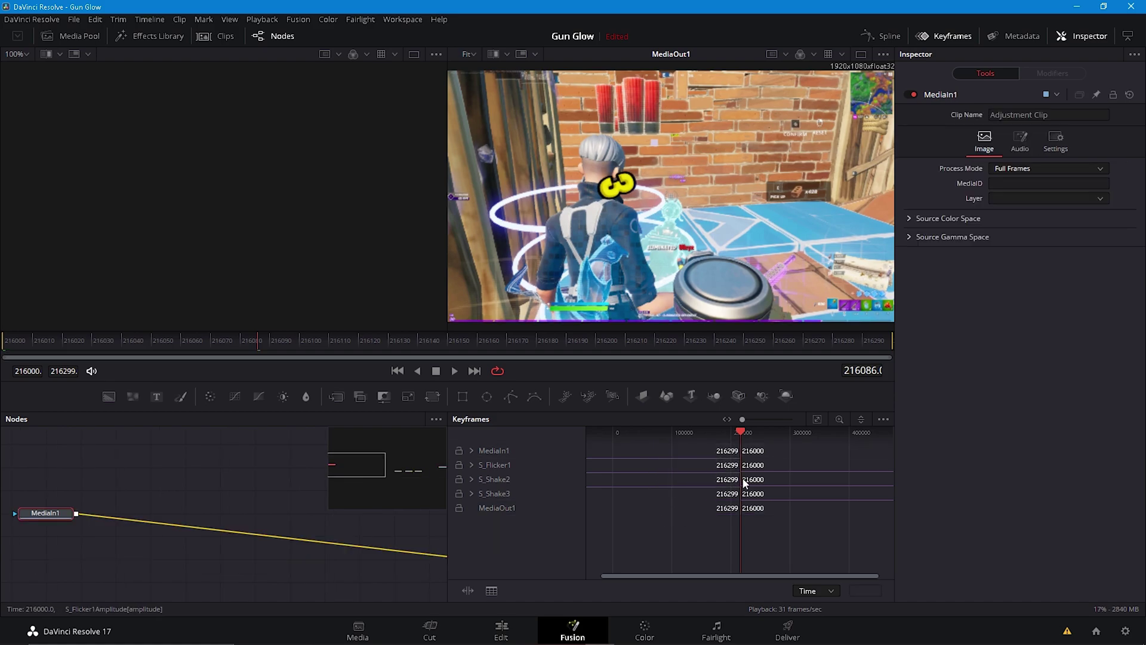
pyautogui.hscroll(-4, 746, 483)
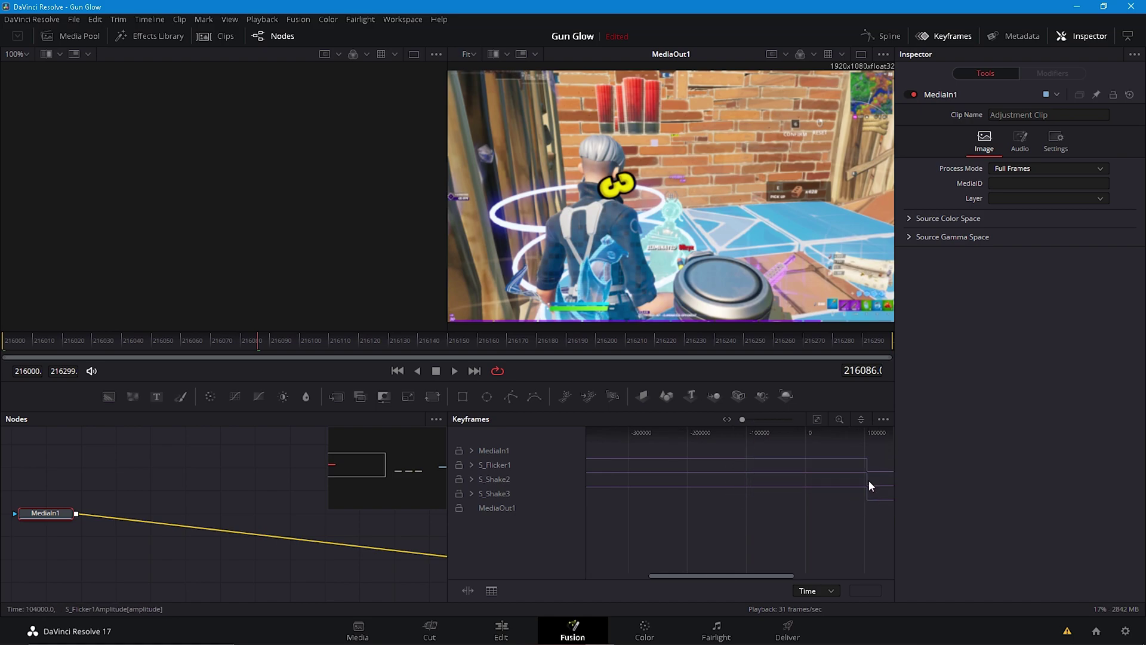
pyautogui.hscroll(2, 868, 480)
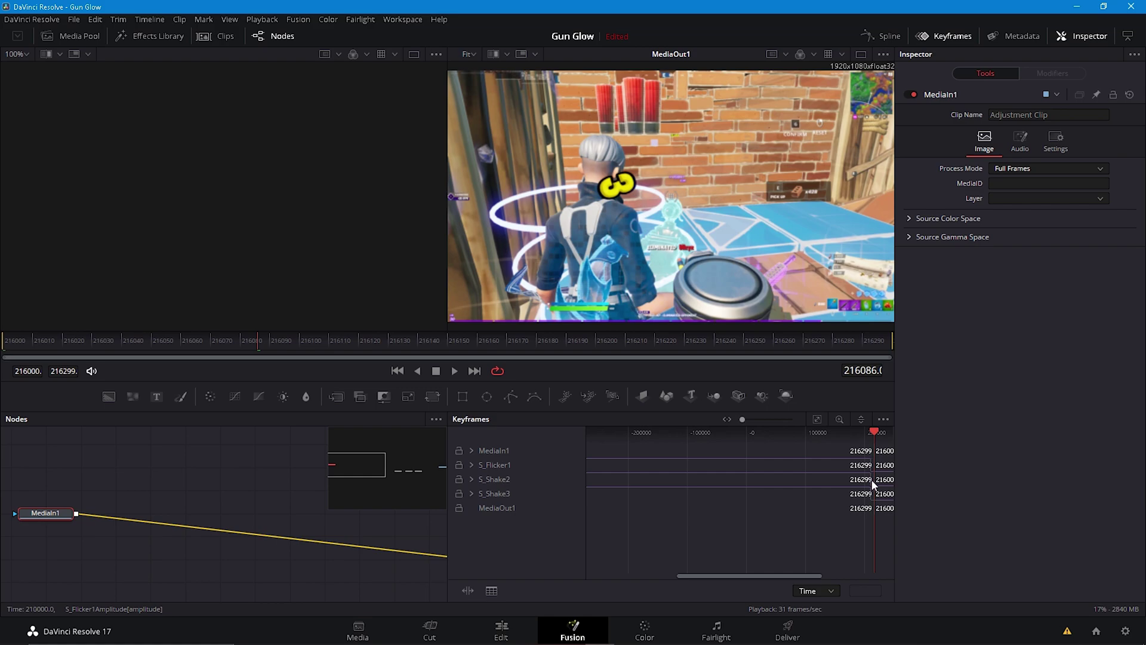
pyautogui.hotkey('ctrl', 'z')
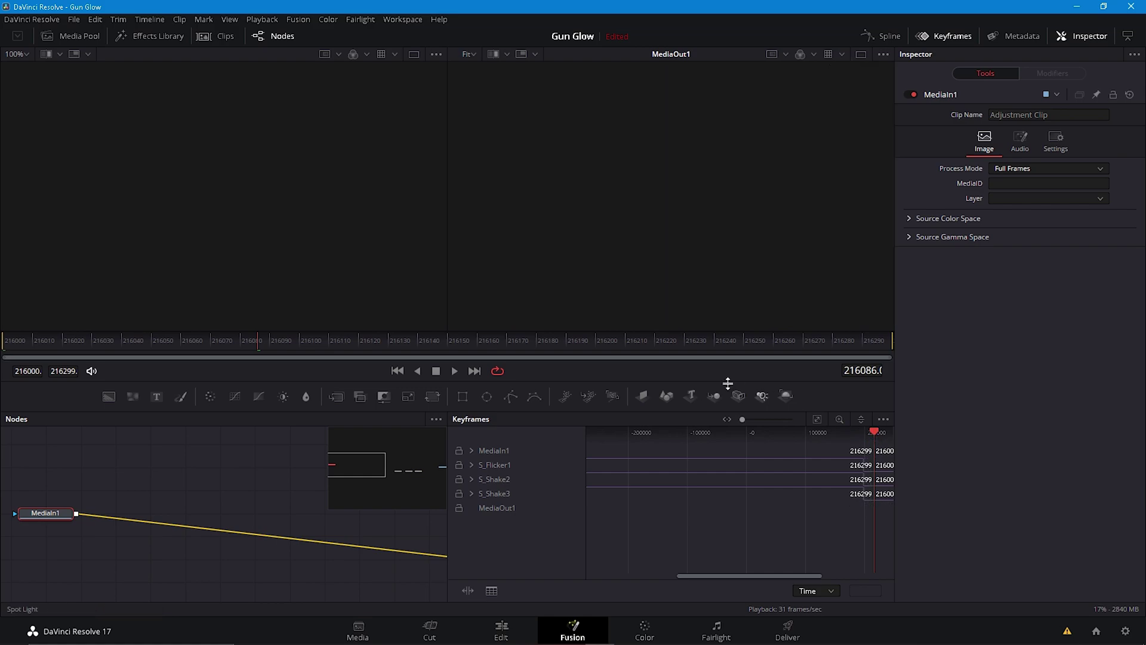
# Reconnect the S_Shake3 node's output to the MediaOut1 node so the effect chain reaches the output
pyautogui.click(880, 510)
pyautogui.moveTo(251, 564); pyautogui.dragTo(371, 532)
pyautogui.moveTo(860, 451); pyautogui.dragTo(860, 455)
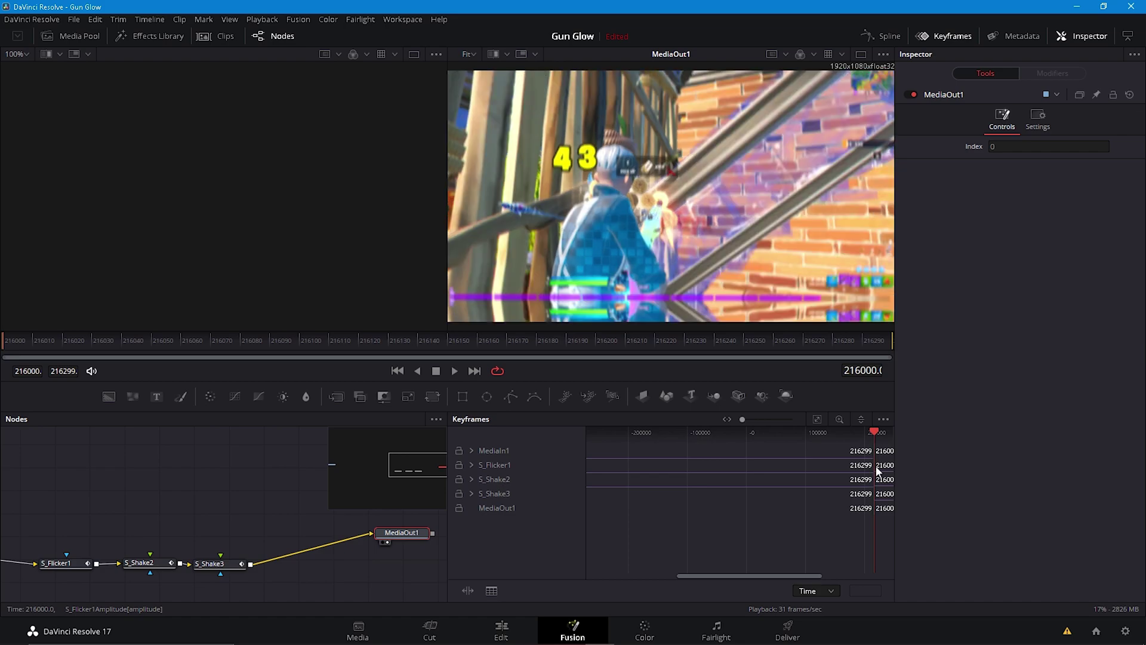
# Examine the keyframe tracks of S_Flicker1, S_Shake2 and S_Shake3 around frame 216000
pyautogui.hscroll(-2, 874, 476)
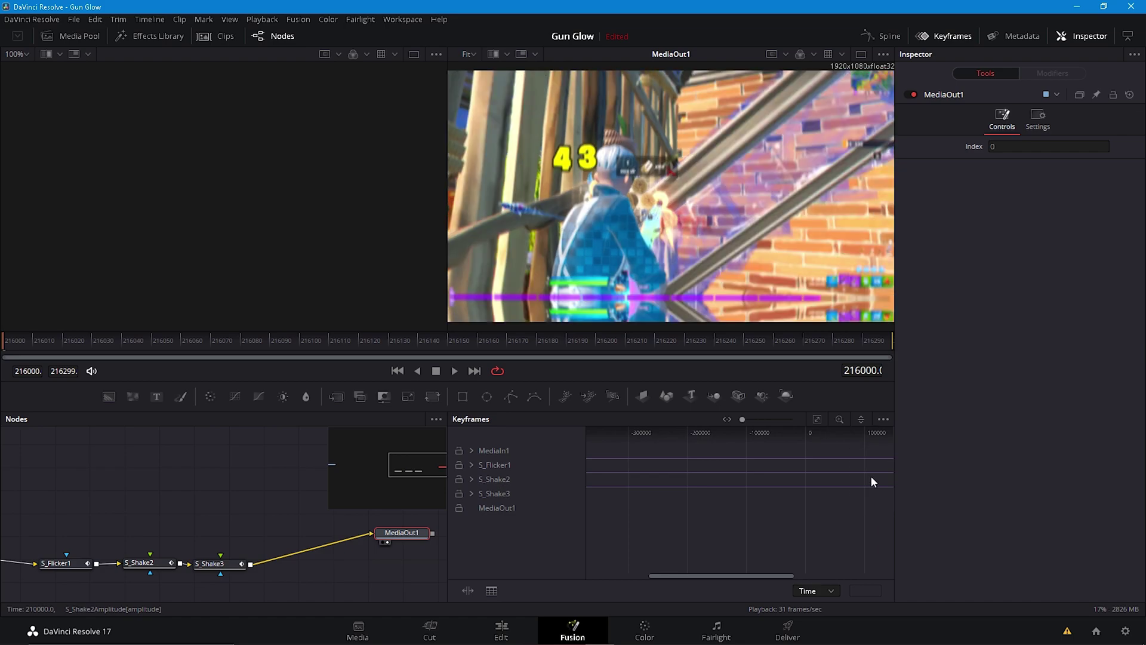
pyautogui.hscroll(1, 711, 575)
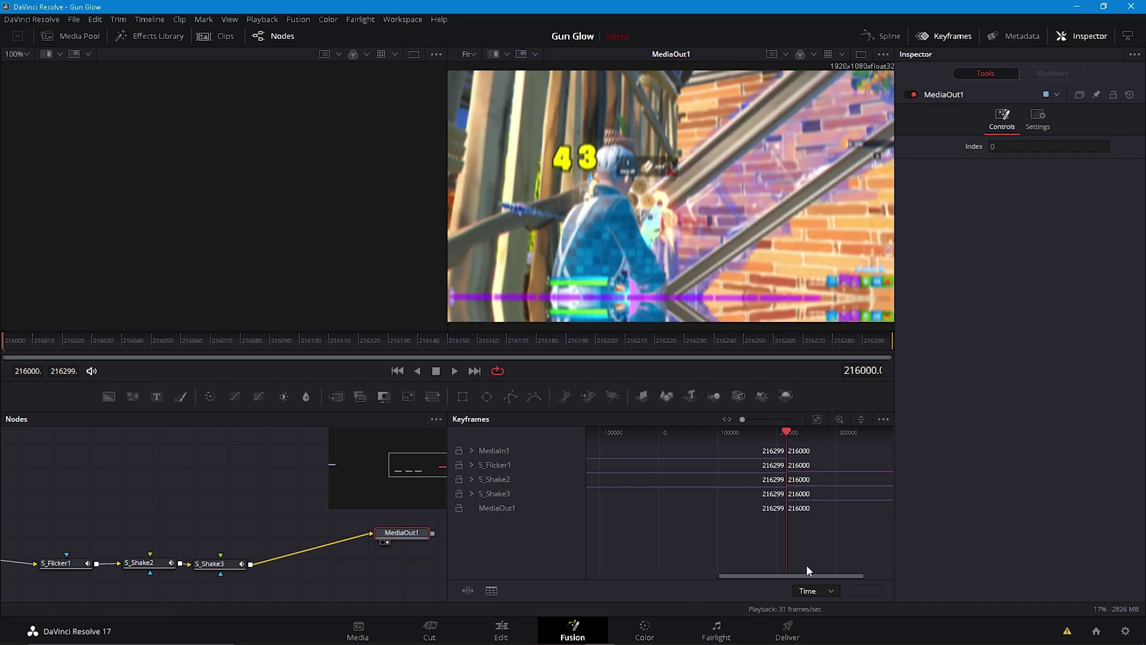
pyautogui.hscroll(-2, 709, 576)
pyautogui.moveTo(704, 575); pyautogui.dragTo(841, 572)
pyautogui.hscroll(-8, 808, 495)
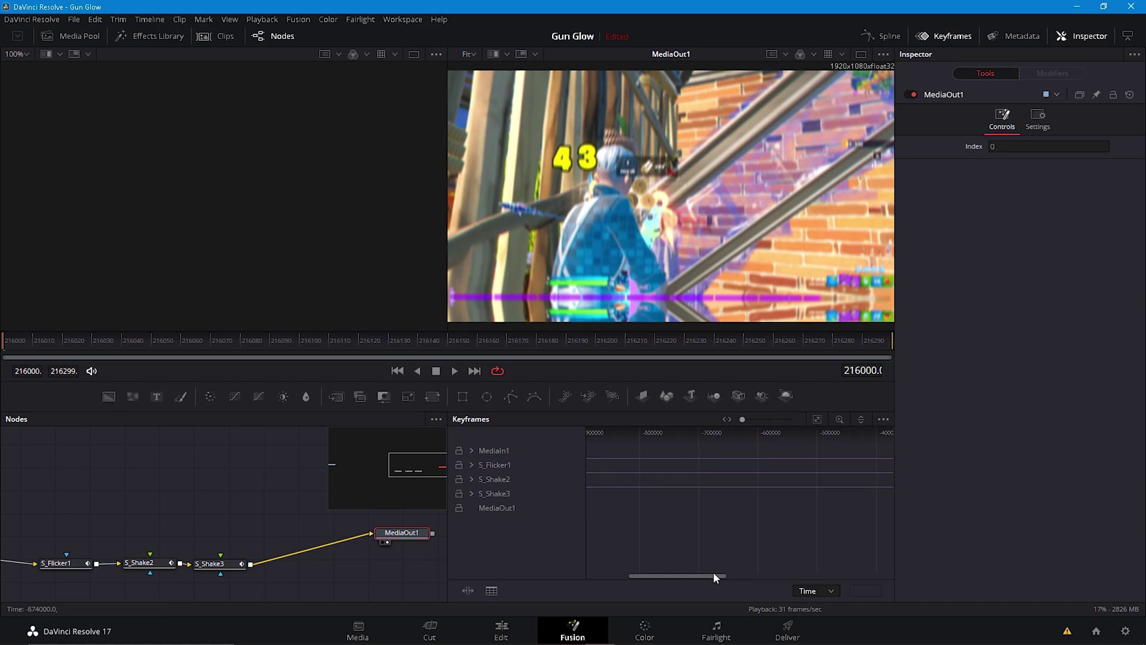
pyautogui.moveTo(714, 574); pyautogui.dragTo(873, 573)
pyautogui.hscroll(-10, 798, 511)
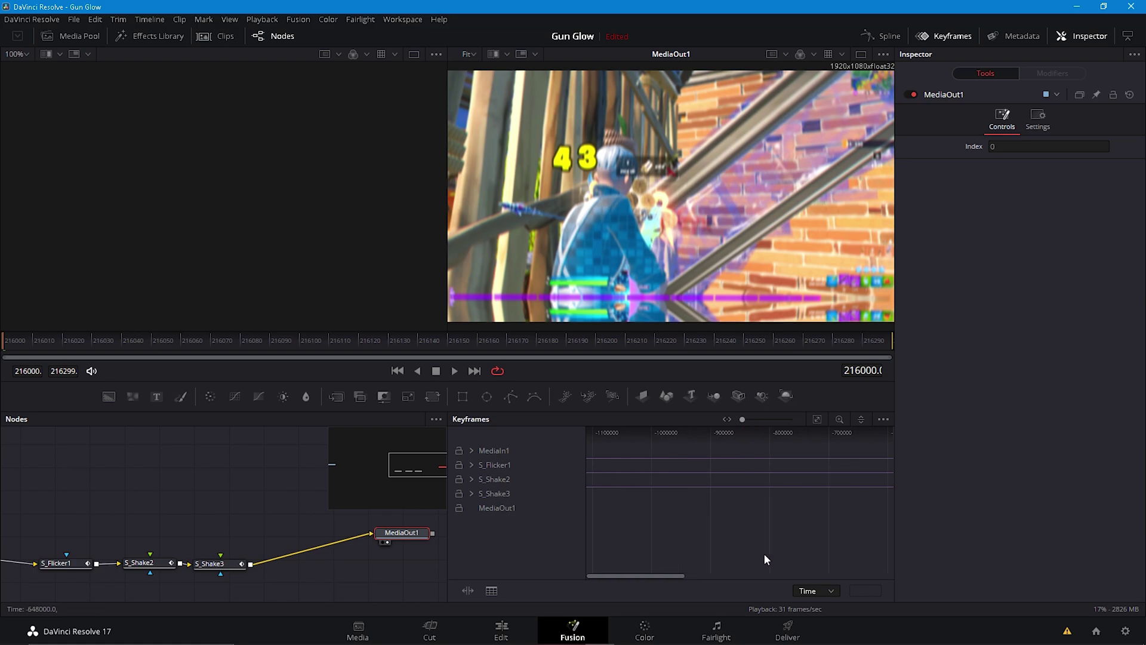
pyautogui.moveTo(661, 576); pyautogui.dragTo(840, 579)
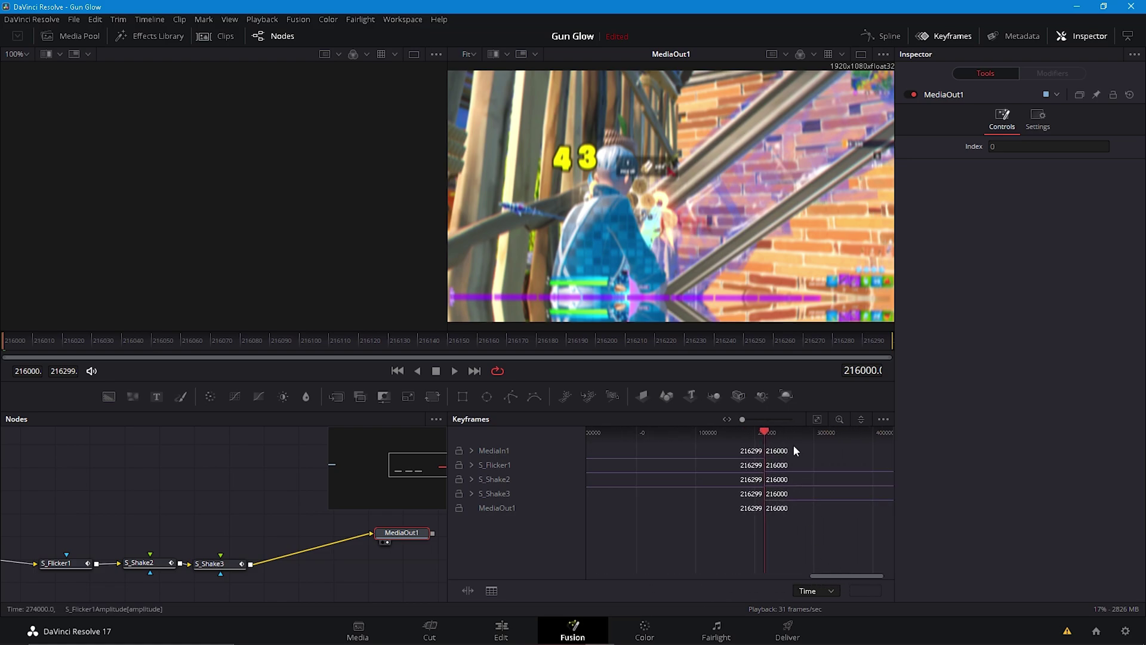
pyautogui.scroll(1, 788, 519)
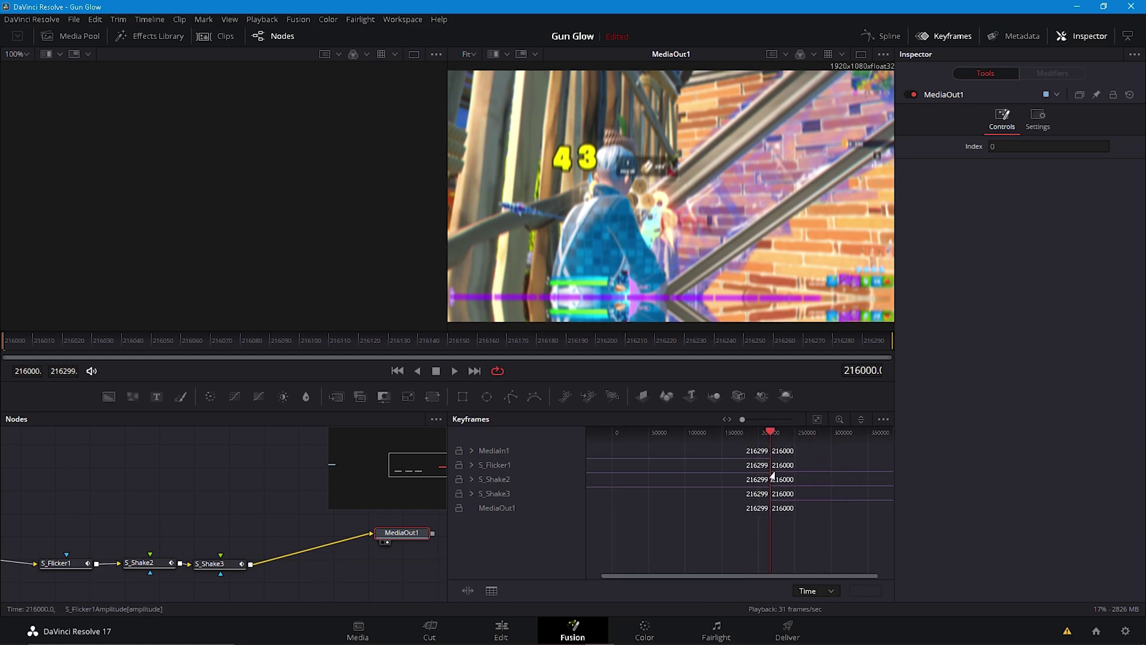
# Play the composition with S_Flicker1 selected, and return to the Edit page with the playhead just before the adjustment clip
pyautogui.click(67, 561)
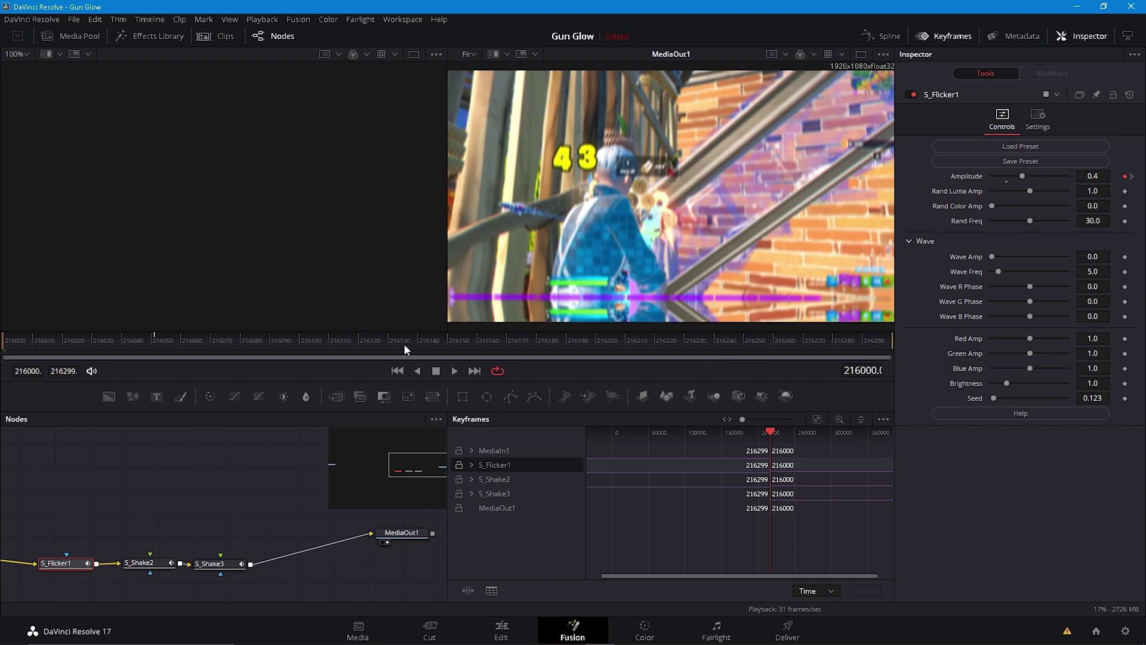
pyautogui.press('space')
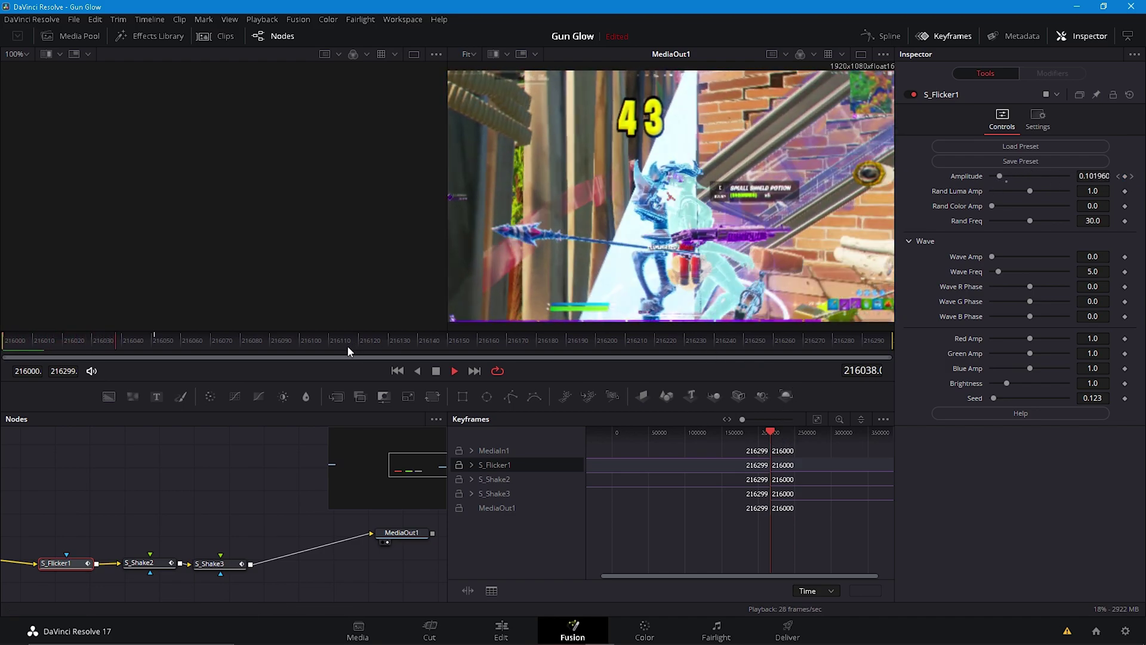
pyautogui.click(508, 624)
pyautogui.click(779, 374)
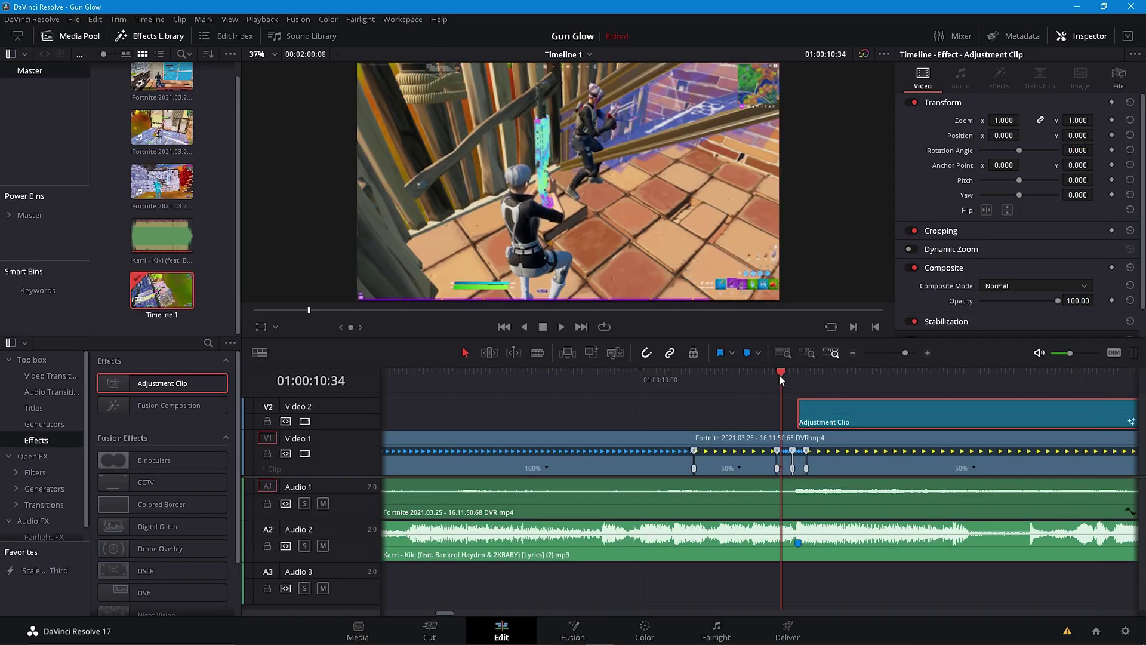
pyautogui.moveTo(779, 374); pyautogui.dragTo(756, 374)
# Set the render cache to Smart and play the timeline from before the adjustment clip
pyautogui.click(262, 19)
pyautogui.moveTo(416, 70)
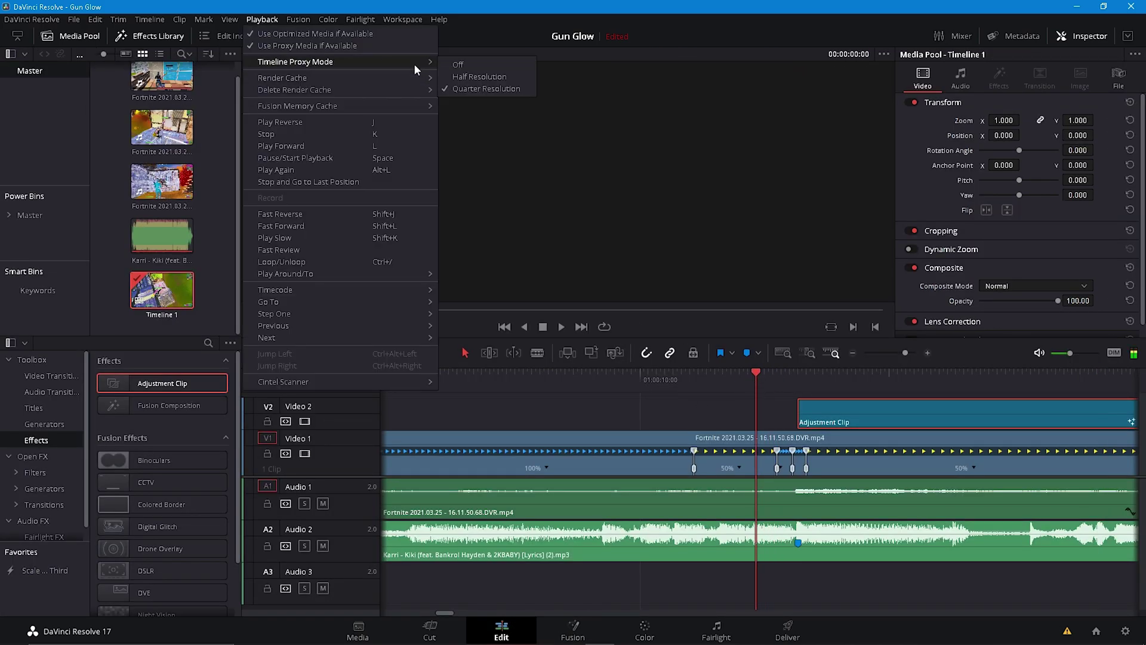
pyautogui.moveTo(325, 83)
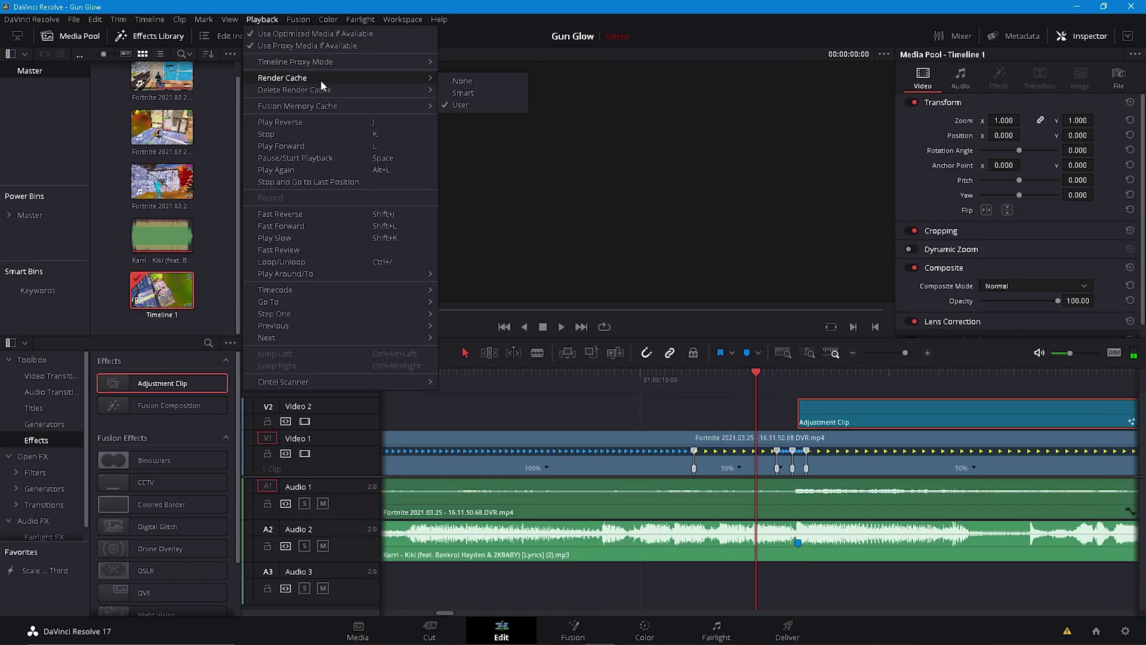
pyautogui.click(464, 96)
pyautogui.click(703, 375)
pyautogui.press('space')
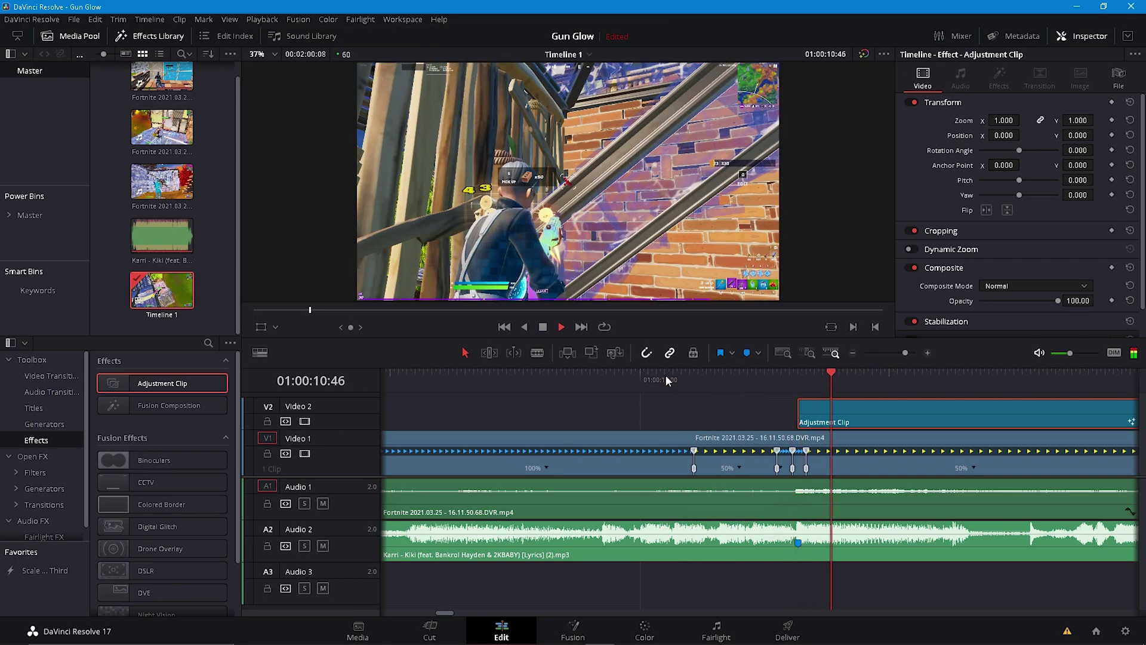
# Check the timeline proxy mode and render cache options, and replay the edit from before the gunshot
pyautogui.click(262, 19)
pyautogui.moveTo(315, 64)
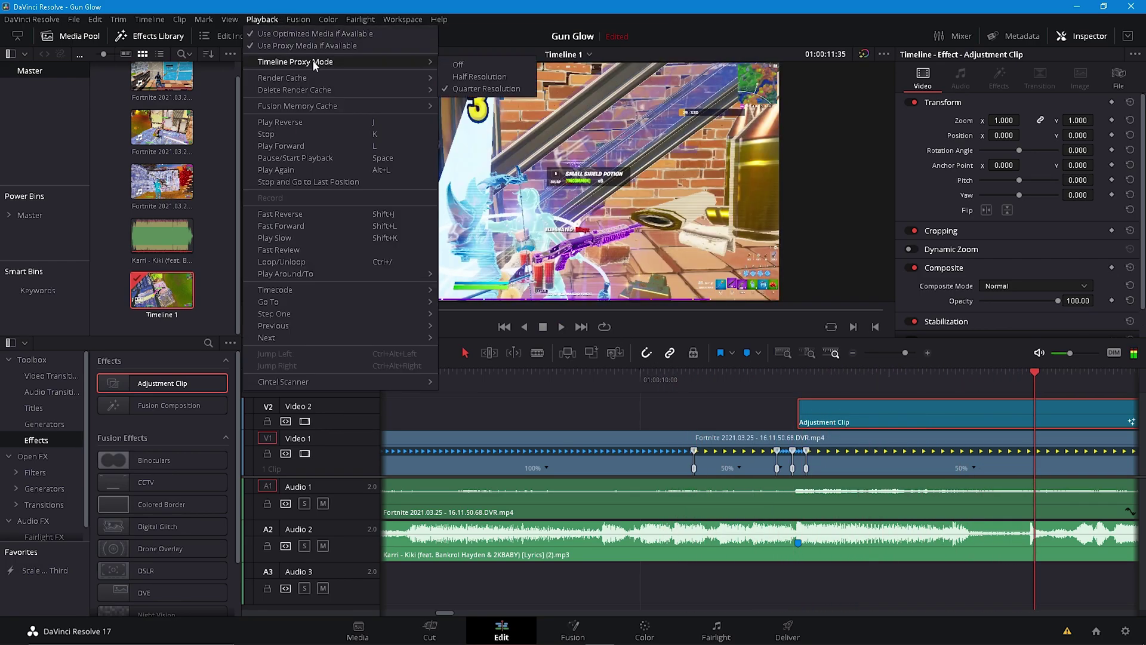
pyautogui.click(478, 77)
pyautogui.click(262, 19)
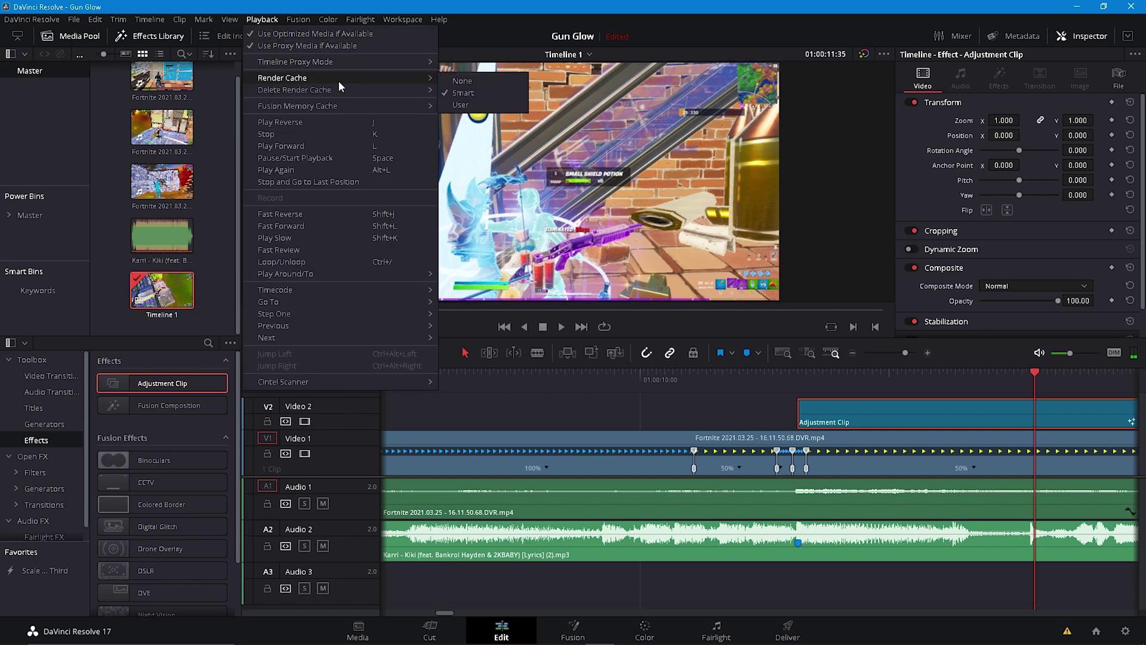
pyautogui.moveTo(813, 338); pyautogui.dragTo(754, 379)
pyautogui.click(701, 381)
pyautogui.press('space')
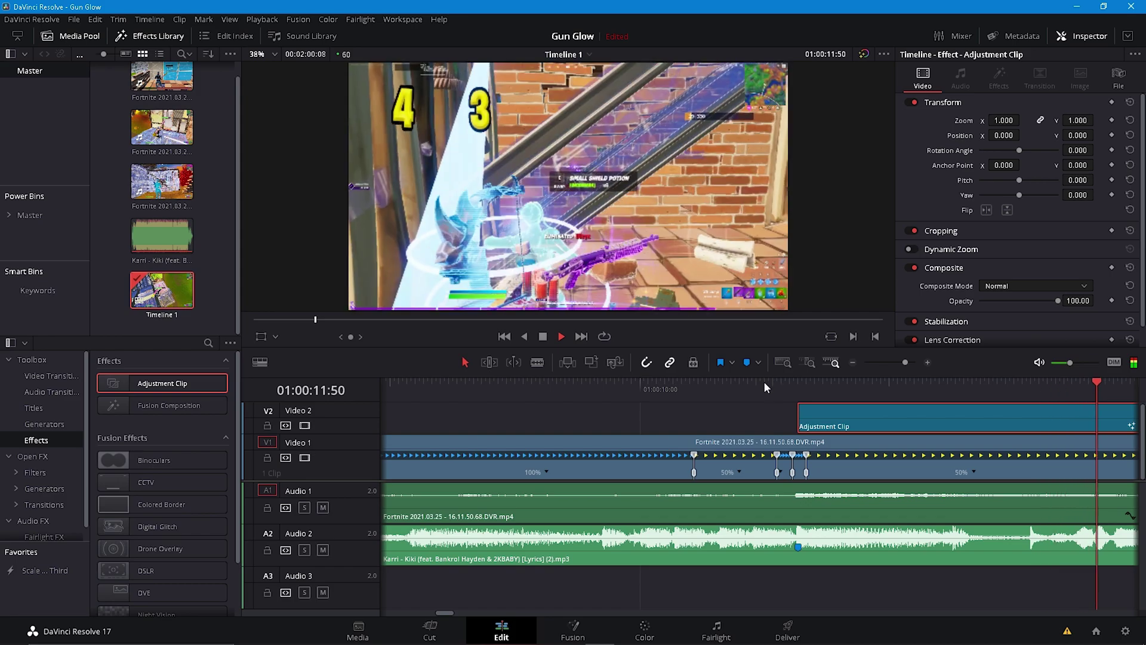
# Replay the gunshot section around the start of the adjustment clip a few more times
pyautogui.click(764, 381)
pyautogui.press('space')
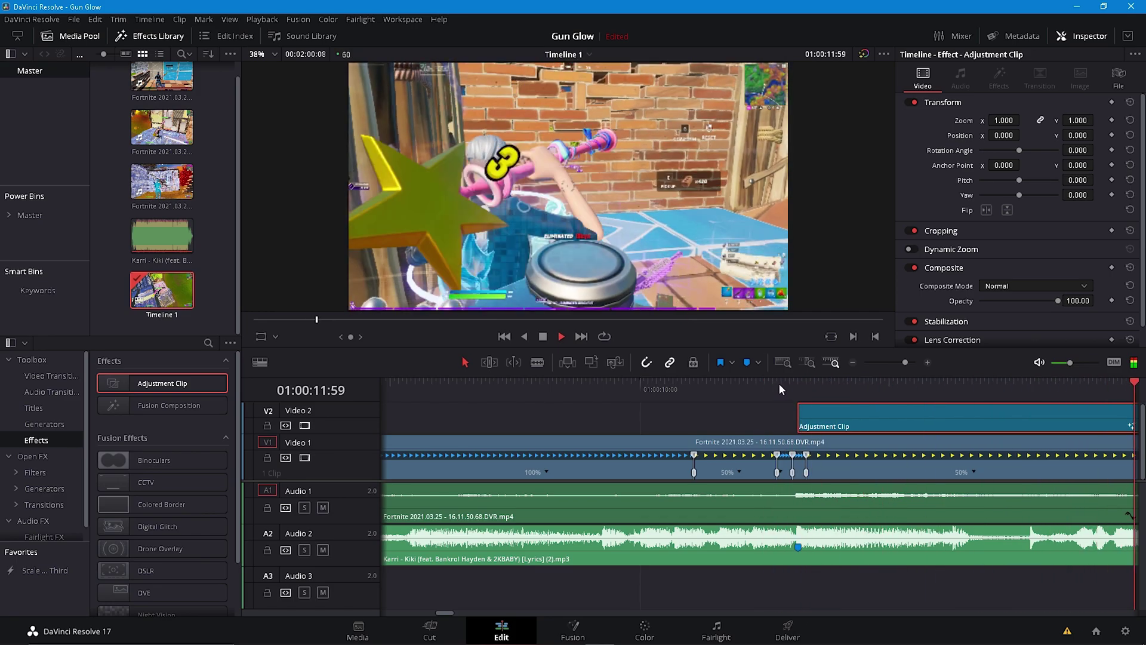
pyautogui.click(427, 388)
pyautogui.click(475, 392)
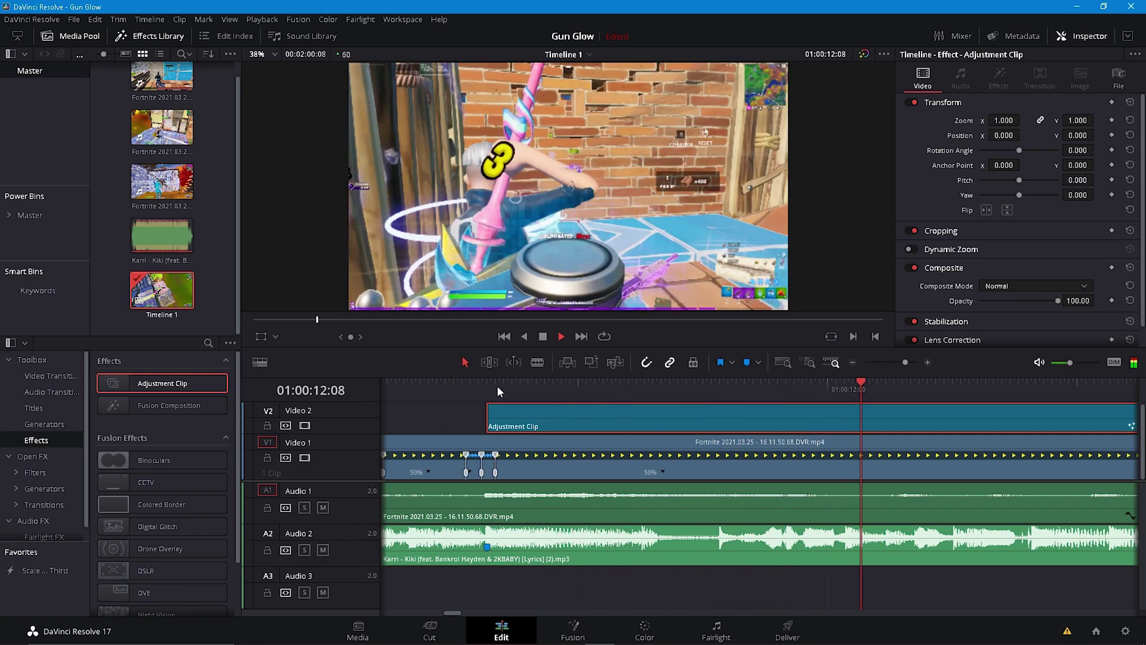
pyautogui.click(498, 388)
pyautogui.press('space')
# Try the timeline proxy mode at Off, and return it to Quarter Resolution
pyautogui.click(268, 20)
pyautogui.moveTo(421, 60)
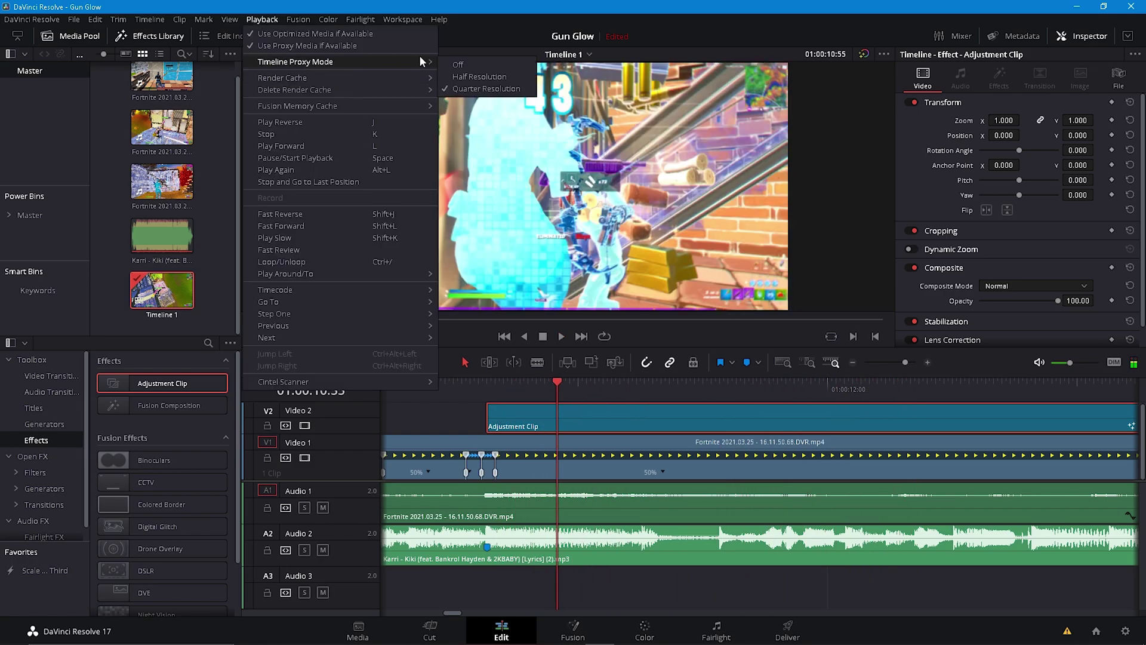
pyautogui.click(520, 63)
pyautogui.click(262, 19)
pyautogui.moveTo(290, 61)
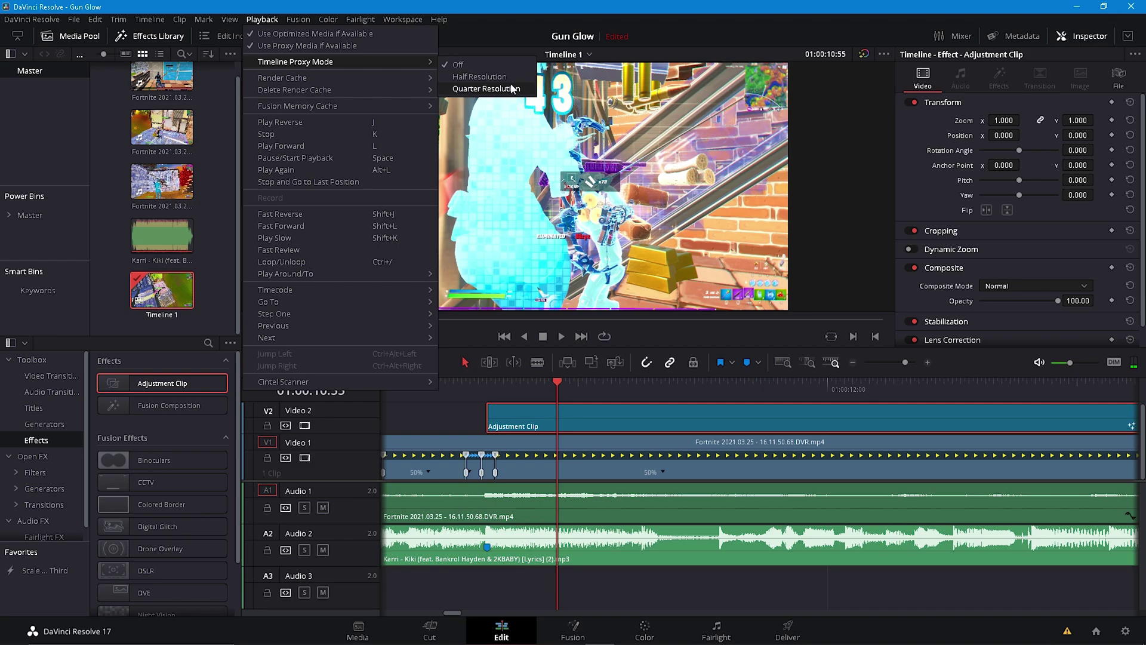
pyautogui.click(509, 90)
# Set the render cache to User and replay the section leading into the adjustment clip
pyautogui.click(262, 19)
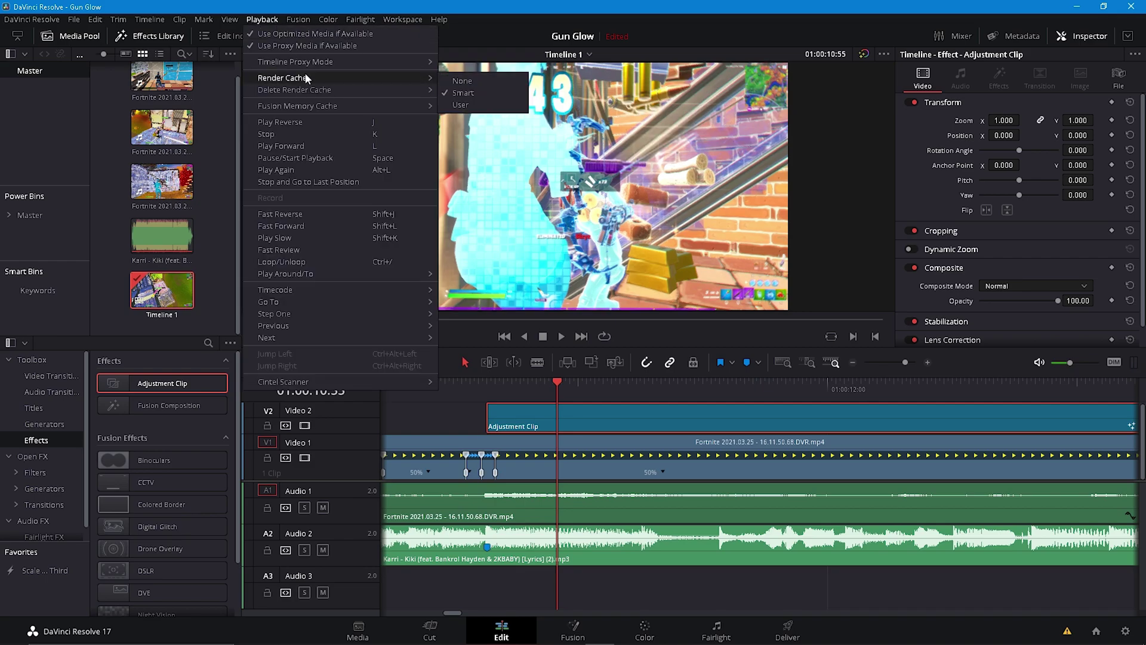
pyautogui.click(470, 105)
pyautogui.click(428, 384)
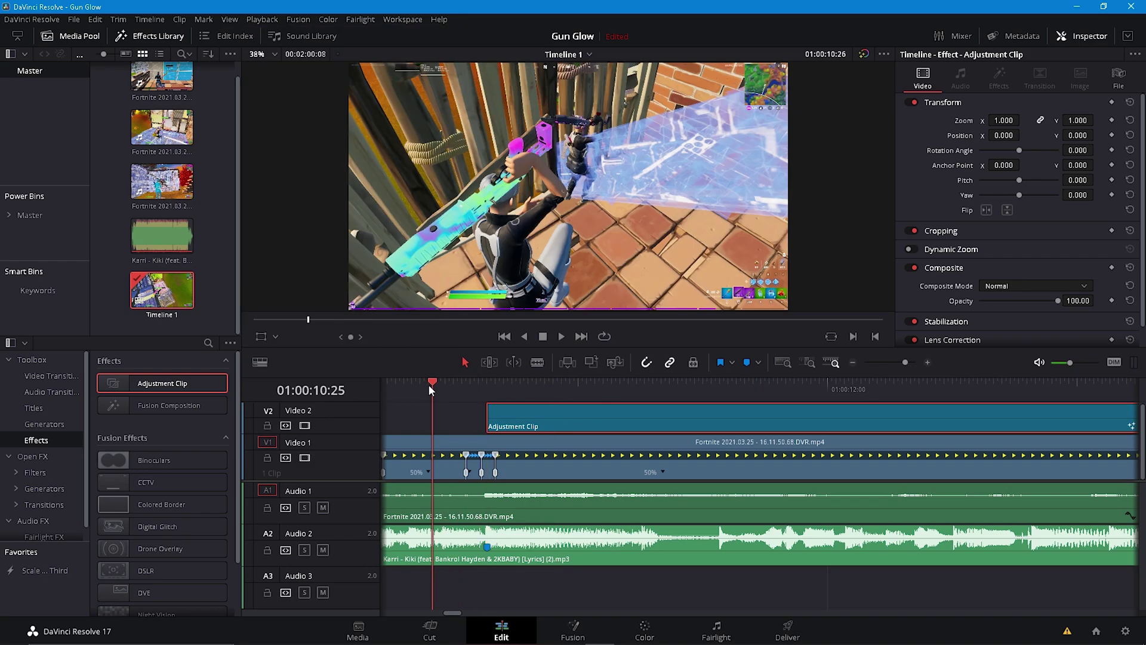
pyautogui.press('space')
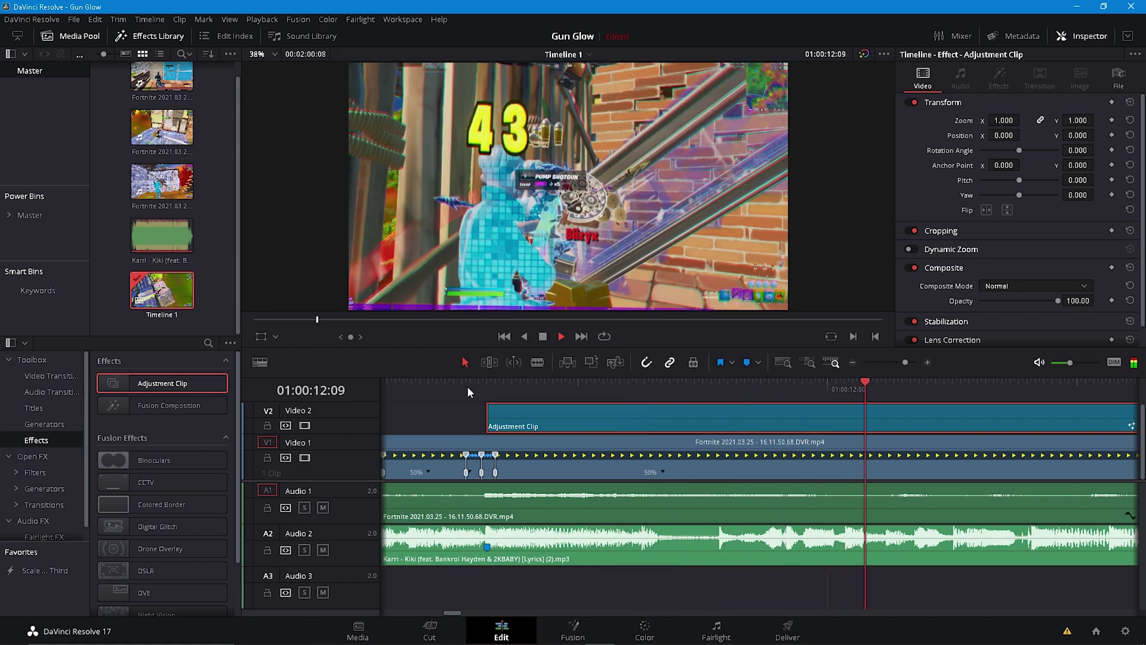
pyautogui.click(450, 381)
# Open the adjustment clip in the Fusion page, move to frame 216051, and check the amplitude keyframes of S_Shake2 and S_Shake3
pyautogui.click(903, 362)
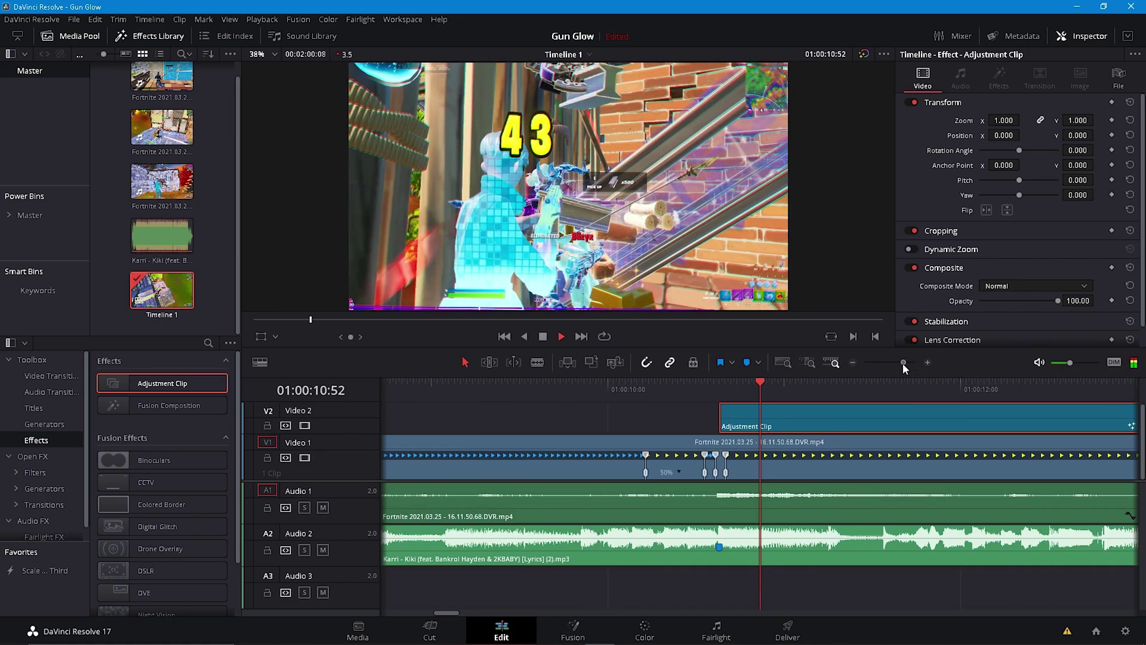
pyautogui.rightClick(782, 422)
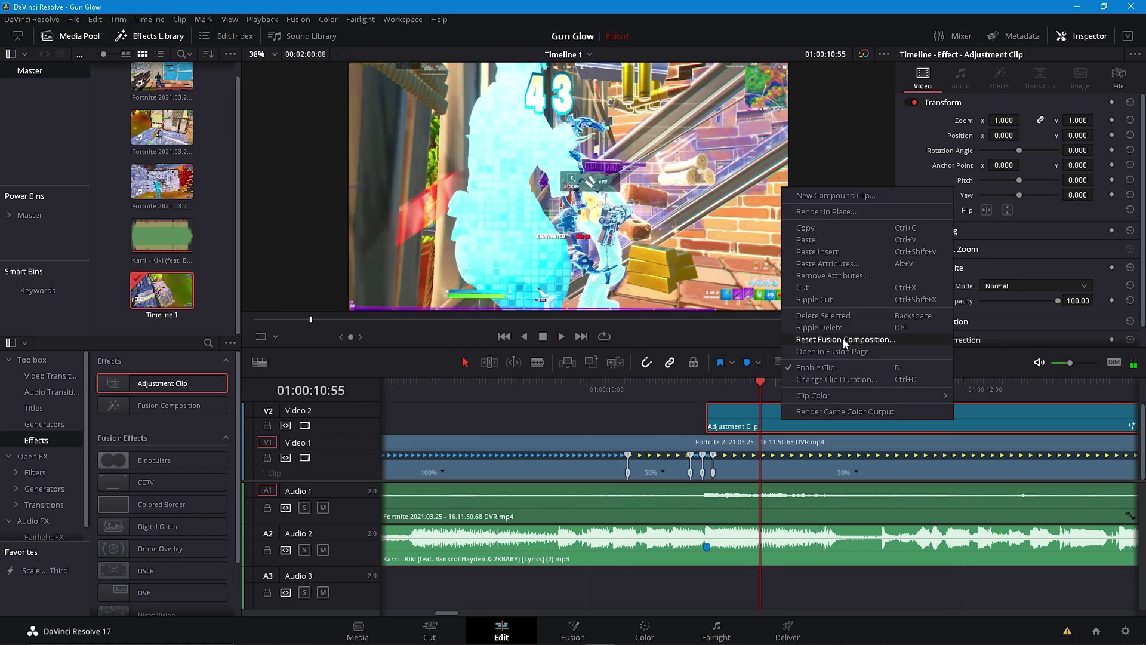
pyautogui.click(828, 351)
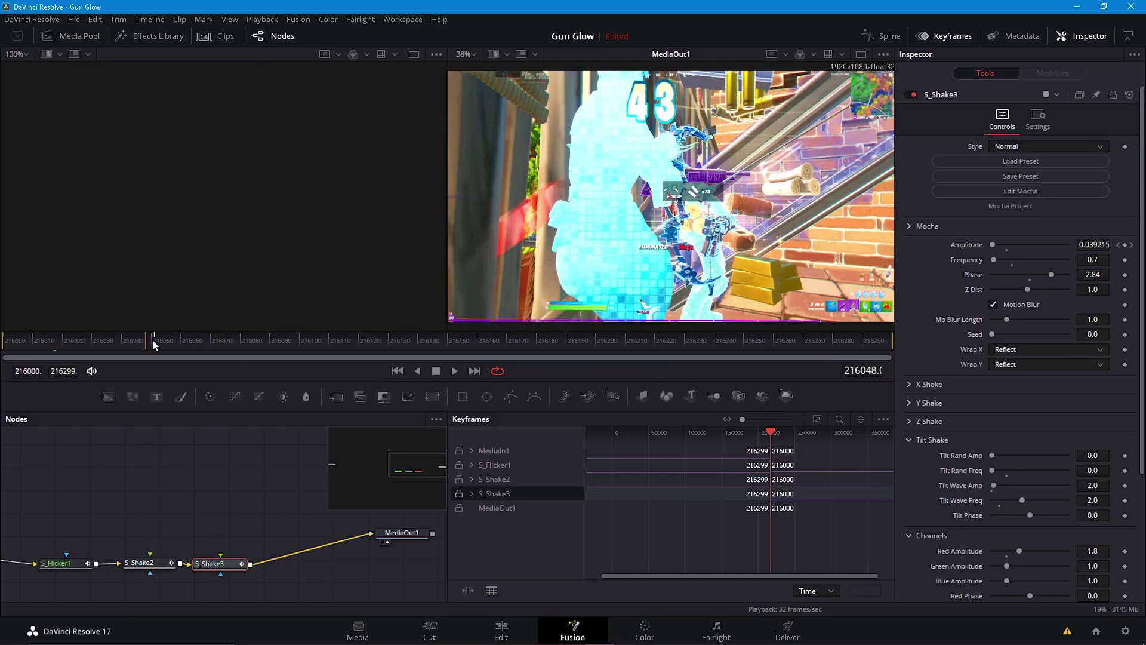
pyautogui.moveTo(152, 339); pyautogui.dragTo(158, 339)
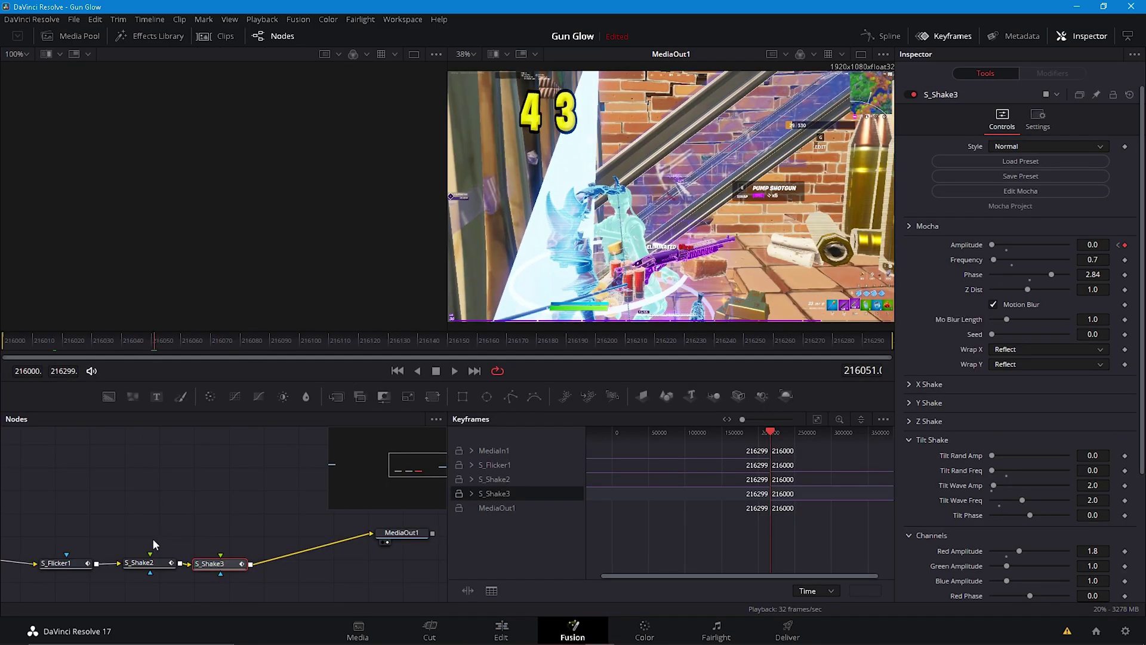
pyautogui.click(153, 563)
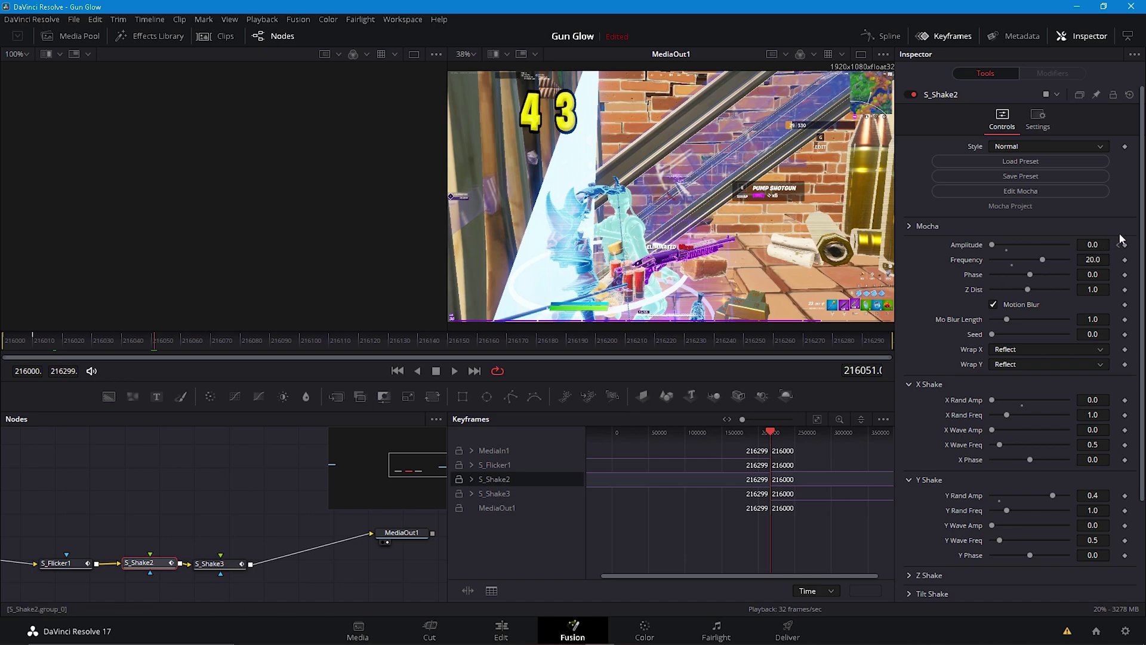
pyautogui.hscroll(-5, 268, 543)
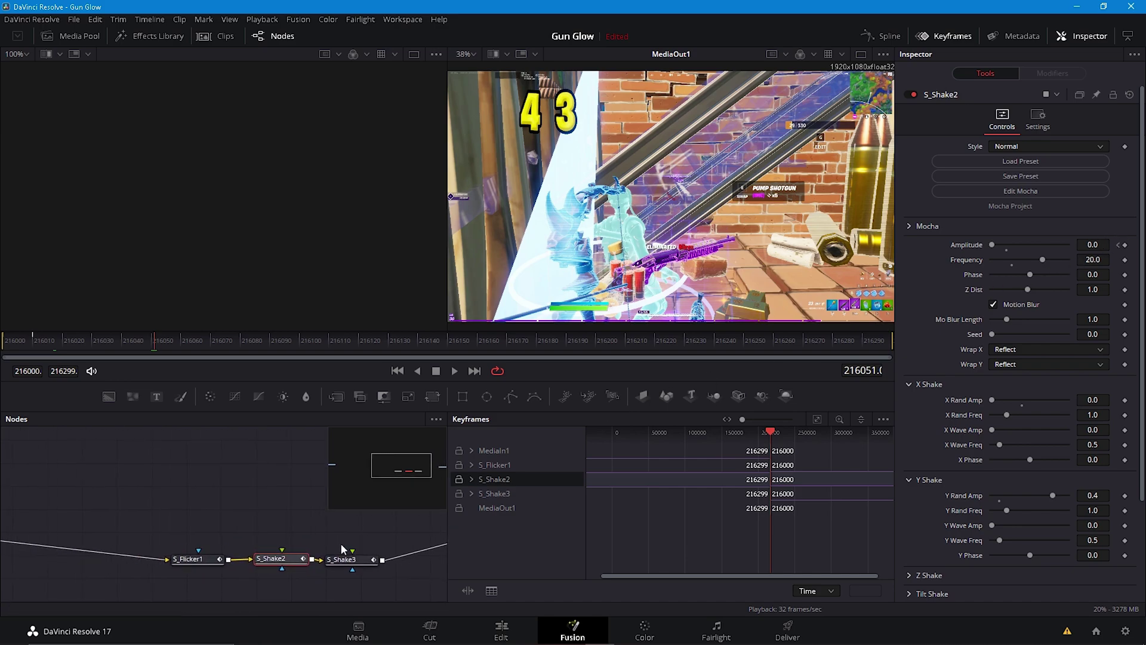
pyautogui.click(363, 560)
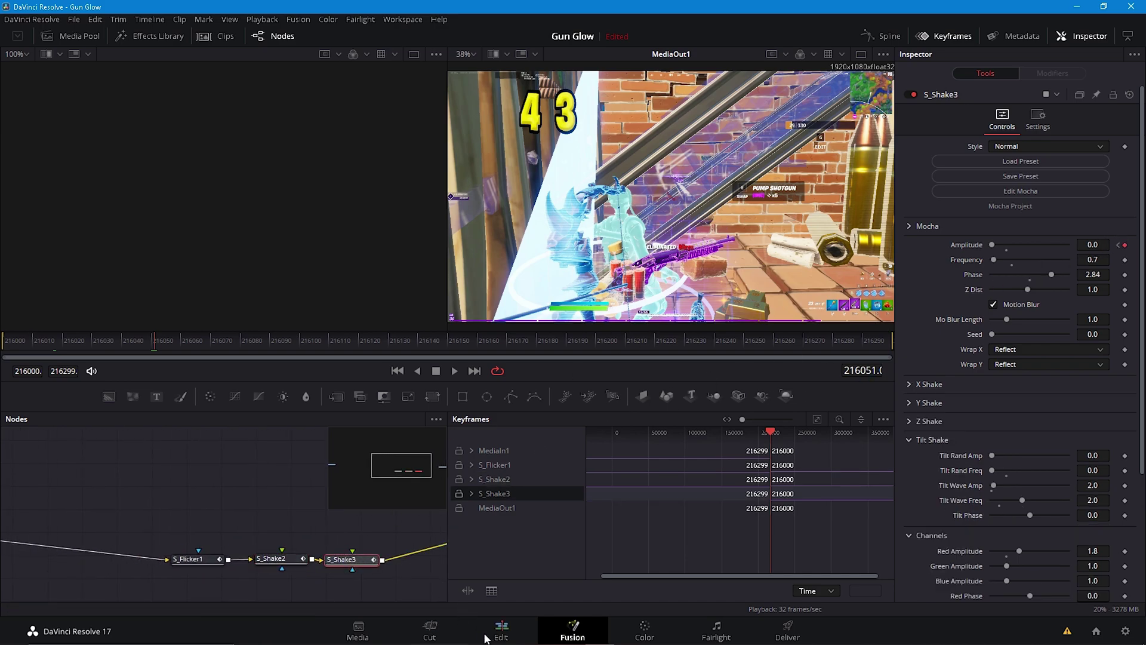
# Return to the Edit page, split the adjustment clip at 01:00:11:29, and delete the part after the cut
pyautogui.hotkey('shift', '4')
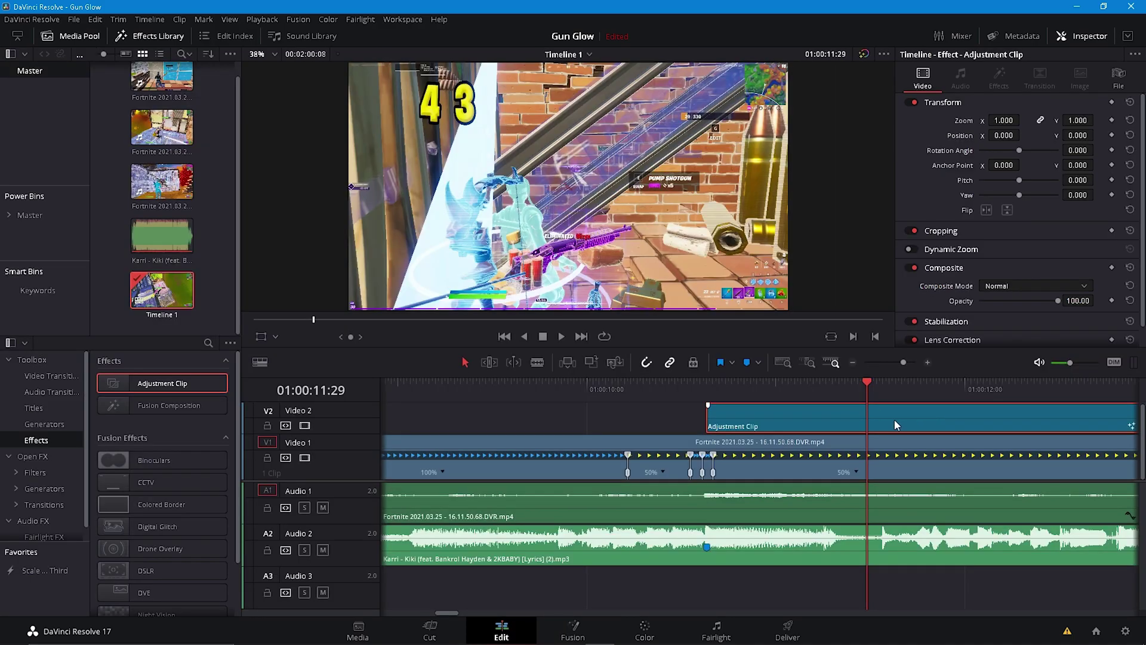
pyautogui.hotkey('ctrl', 'b')
pyautogui.click(926, 428)
pyautogui.press('BackSpace')
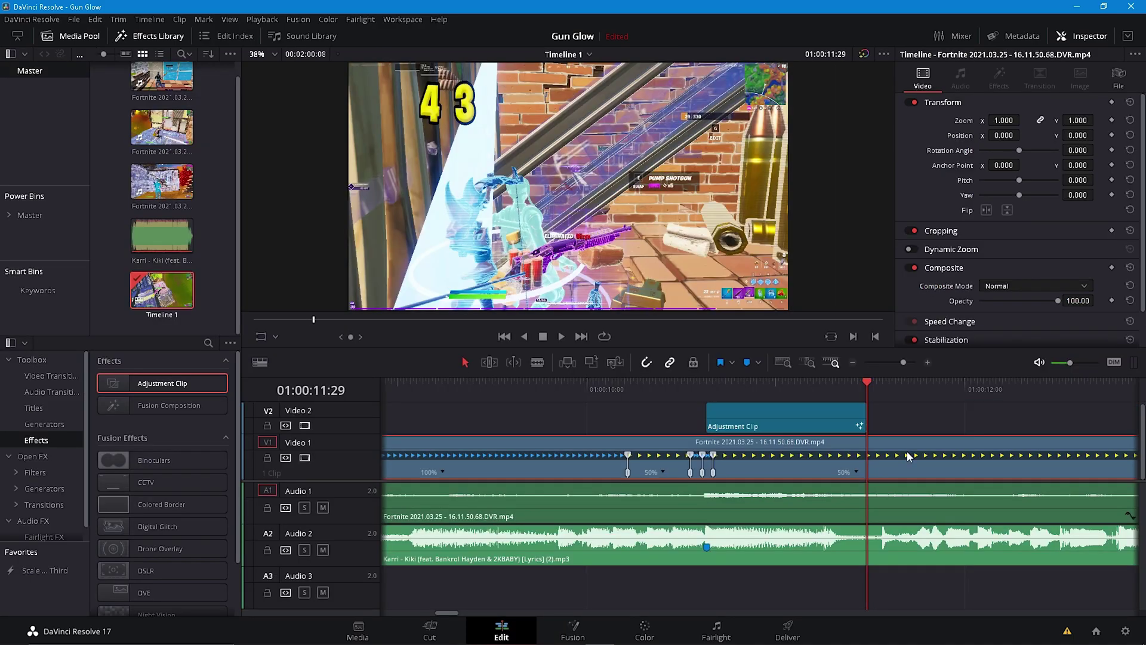
# Split the gameplay clip's video and its Audio 1 track at 01:00:11:29 and delete everything after the cut
pyautogui.hotkey('ctrl', 'b')
pyautogui.click(909, 450)
pyautogui.press('BackSpace')
pyautogui.moveTo(904, 362); pyautogui.dragTo(899, 362)
pyautogui.click(849, 497)
pyautogui.hotkey('ctrl', 'b')
pyautogui.click(853, 511)
pyautogui.press('BackSpace')
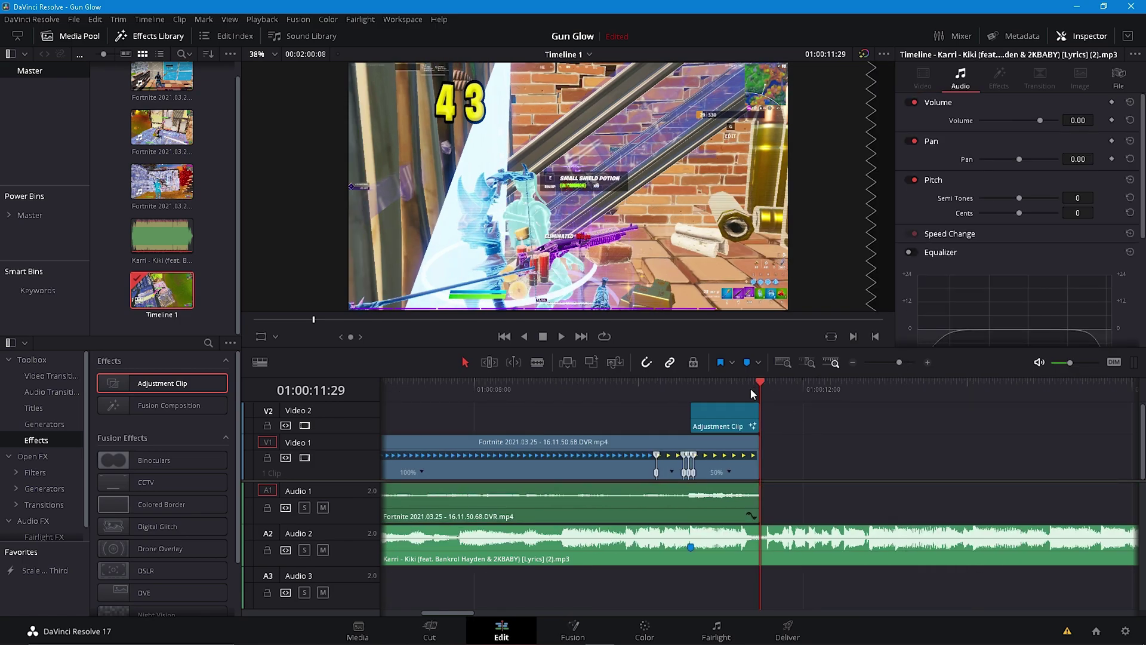
# Scrub back over the gunshot and place the playhead at 01:00:10:18, shortly before the adjustment clip
pyautogui.moveTo(750, 388); pyautogui.dragTo(672, 389)
pyautogui.click(670, 389)
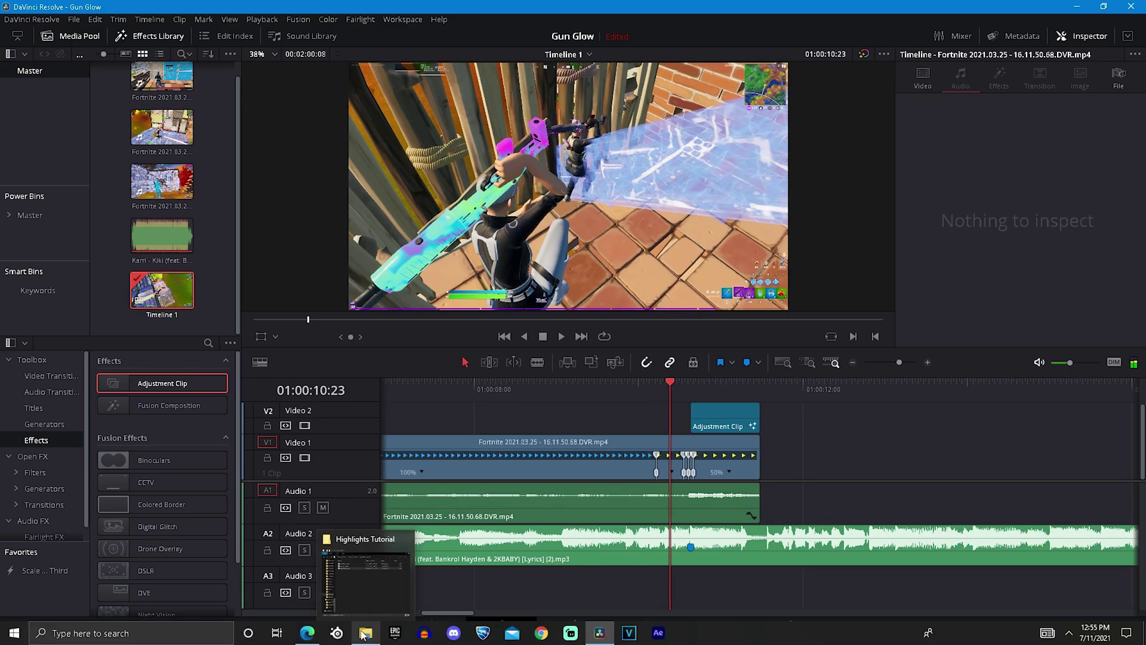
pyautogui.click(691, 385)
pyautogui.click(662, 386)
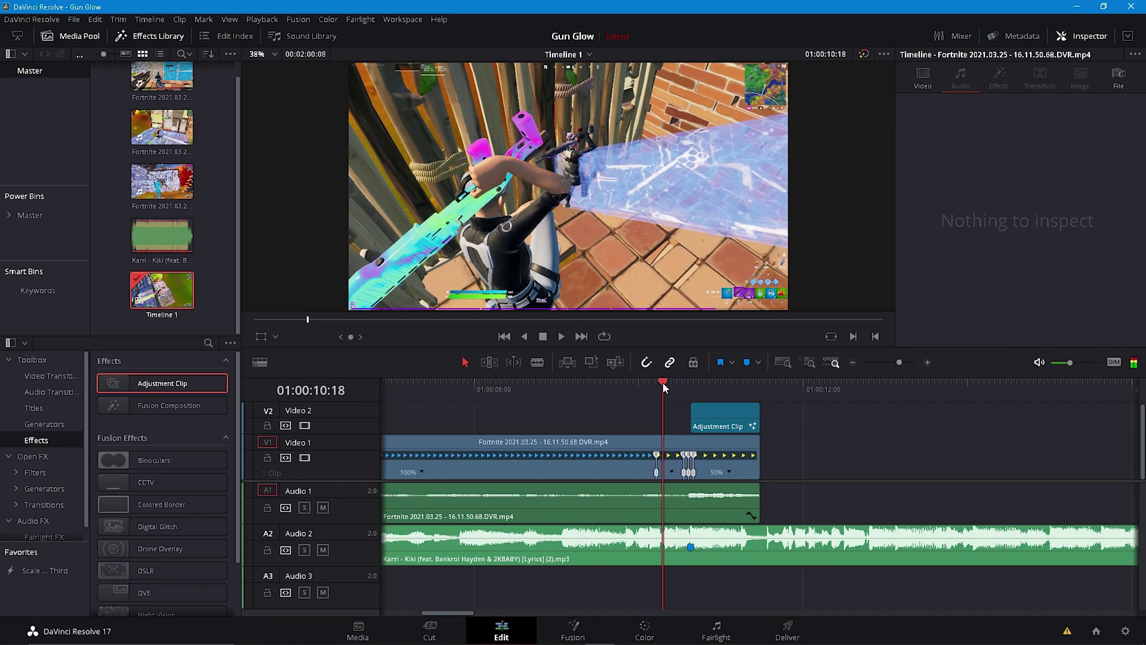
# Add the gameplay clip Fortnite 2021.03.25 - 16.12.18.69.DVR.mp4 to the timeline directly after the first gameplay clip
pyautogui.press('space')
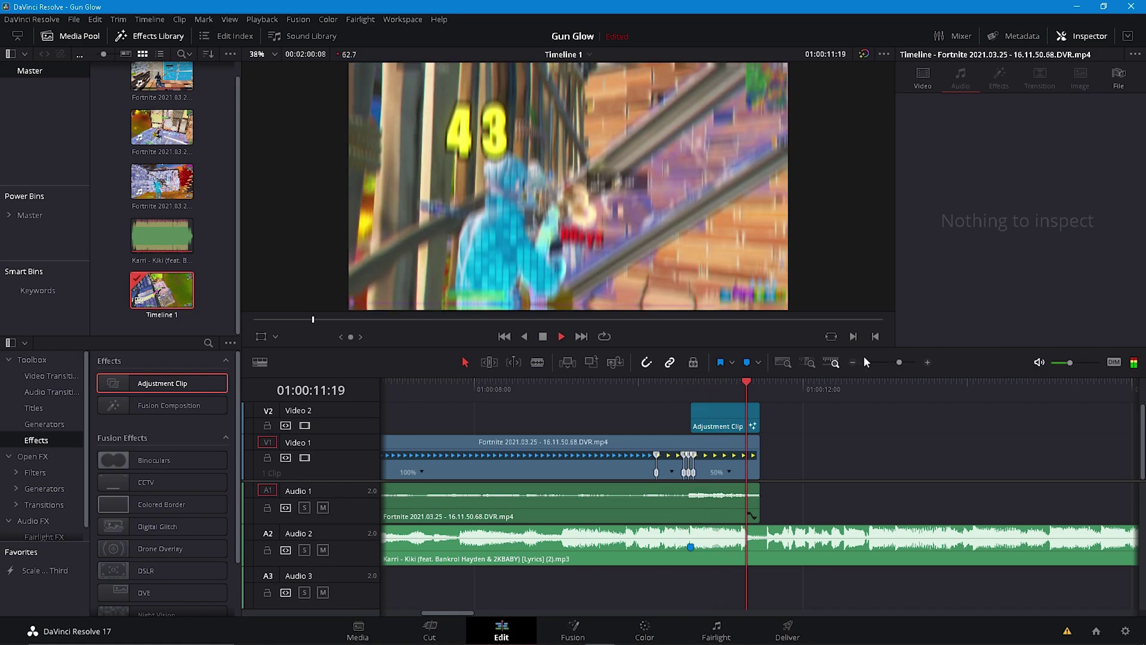
pyautogui.moveTo(162, 127); pyautogui.dragTo(770, 457)
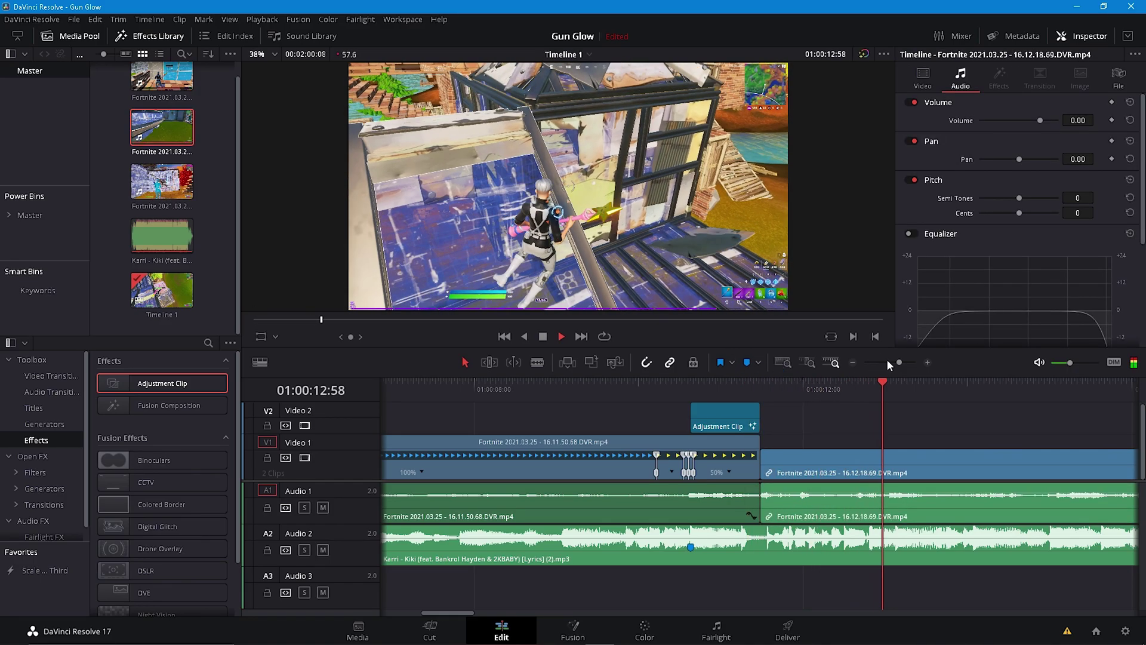
# Add two beat markers to the song on Audio 2, the first at 01:00:12:48, and return the playhead to 01:00:10:09
pyautogui.click(871, 385)
pyautogui.moveTo(869, 384); pyautogui.dragTo(869, 385)
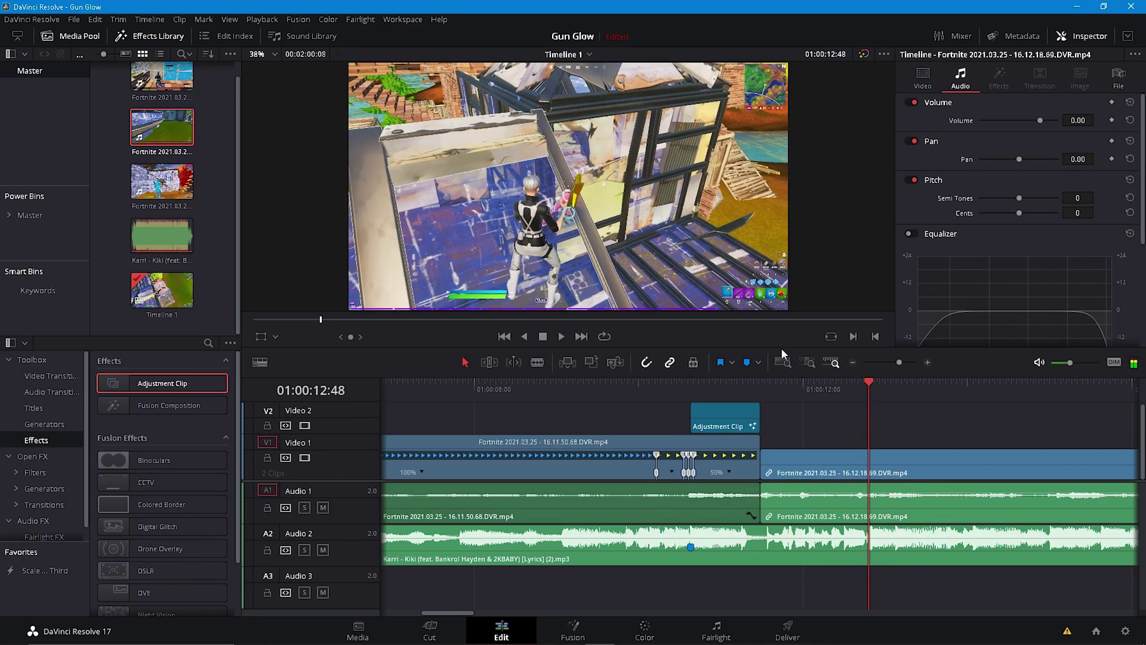
pyautogui.click(897, 557)
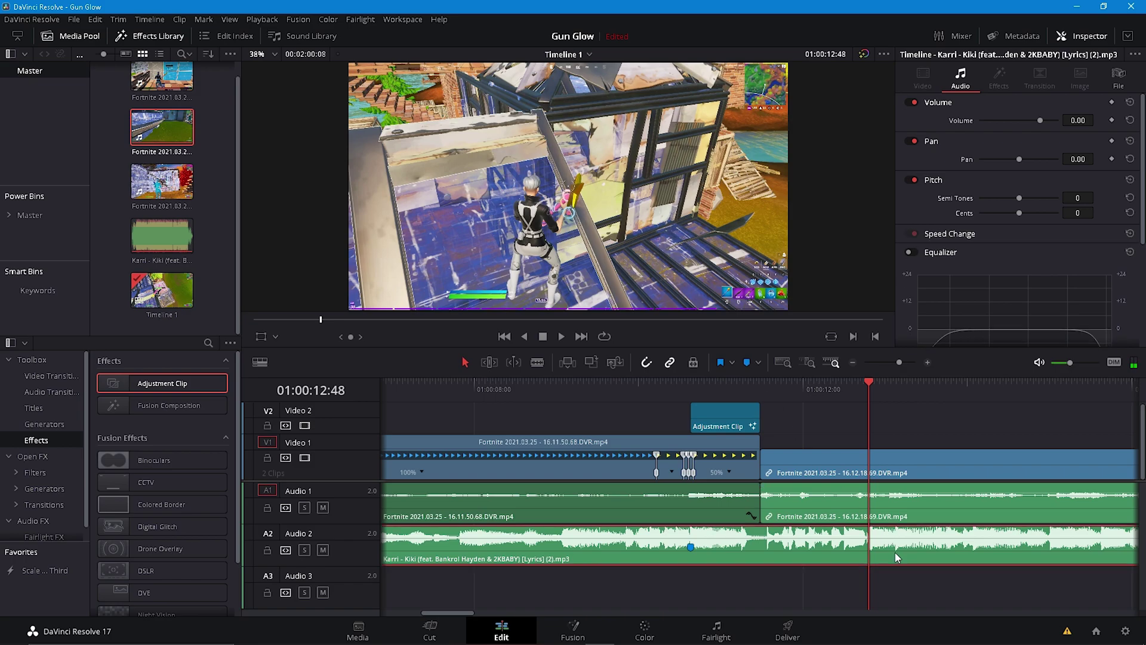
pyautogui.click(746, 364)
pyautogui.moveTo(873, 389)
pyautogui.mouseDown()
pyautogui.moveTo(897, 382)
pyautogui.moveTo(651, 388)
pyautogui.mouseUp()
pyautogui.click(747, 362)
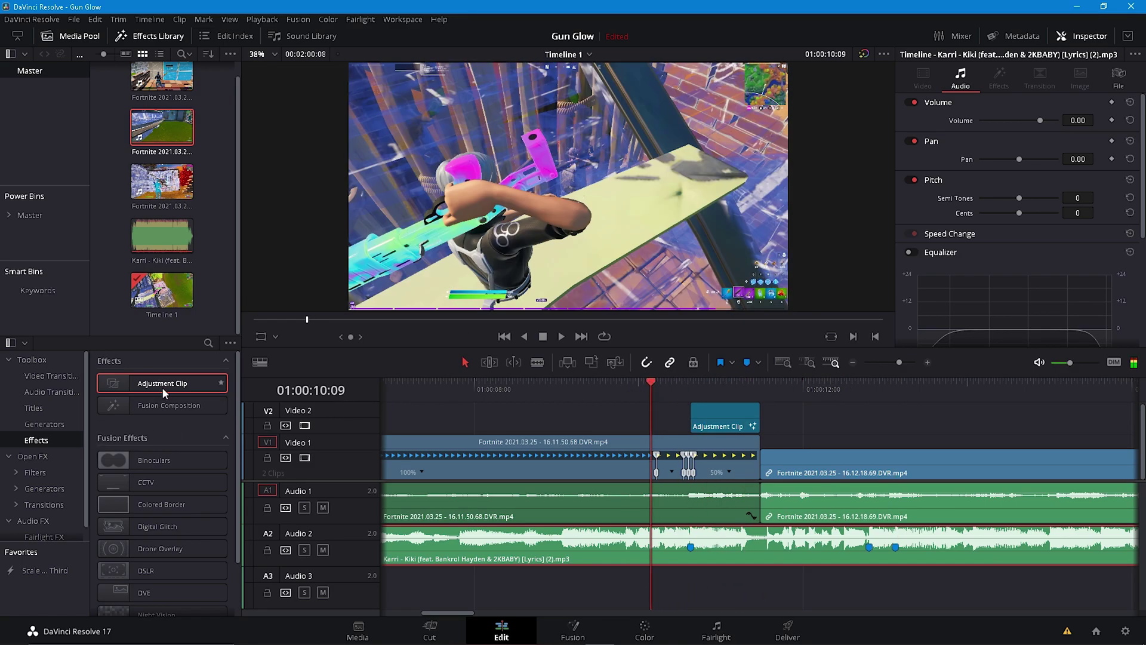
# Add an adjustment clip on Video 3 and make it start at 01:00:10:08, 30 frames before the gunshot marker
pyautogui.moveTo(165, 392)
pyautogui.mouseDown()
pyautogui.moveTo(765, 404)
pyautogui.moveTo(742, 424)
pyautogui.moveTo(754, 422)
pyautogui.mouseUp()
pyautogui.moveTo(665, 387); pyautogui.dragTo(691, 385)
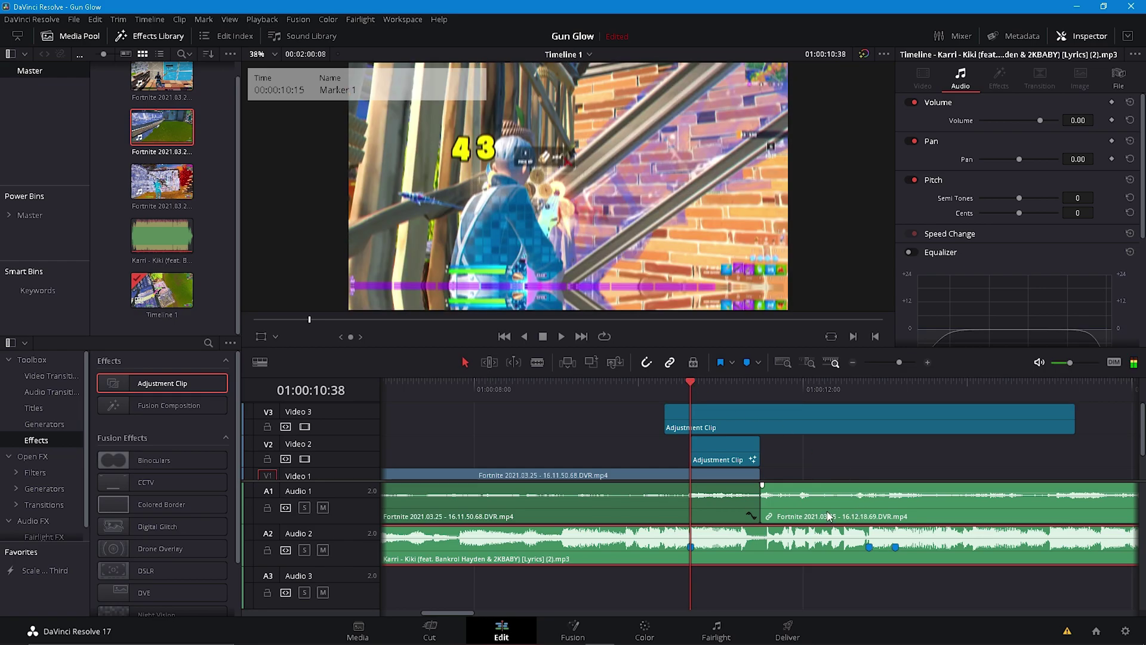
pyautogui.press('Left')
pyautogui.press('Left')
pyautogui.press('Left')
pyautogui.press('Left')
pyautogui.press('Left')
pyautogui.press('Left')
pyautogui.press('Left')
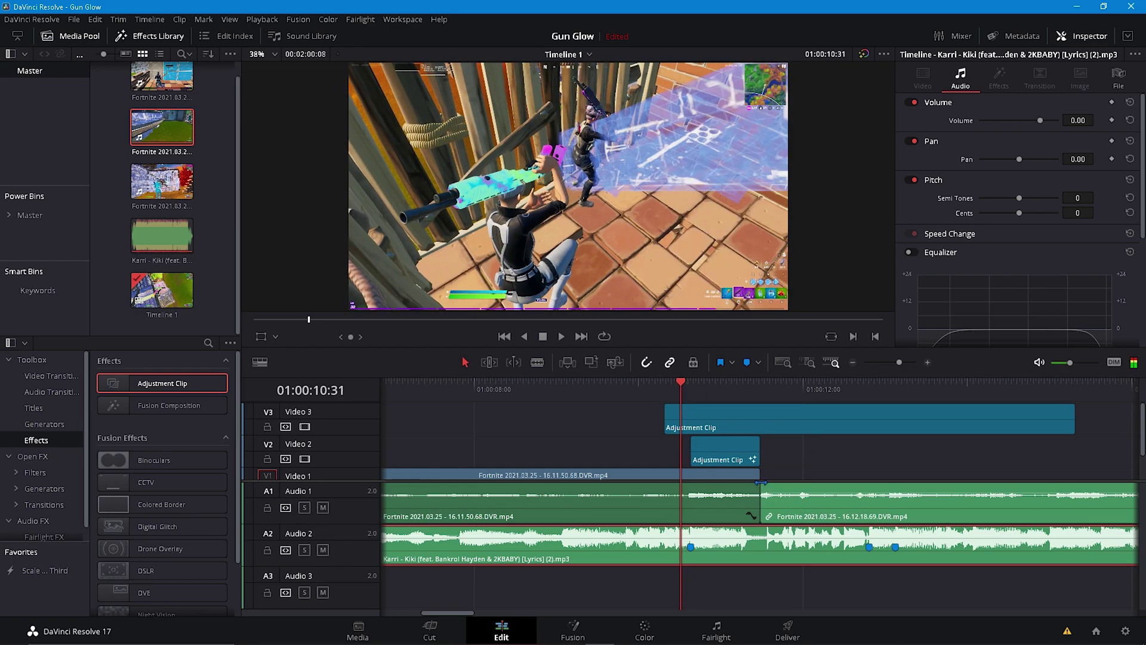
pyautogui.press('Left')
pyautogui.press('Left')
pyautogui.press('Left')
pyautogui.press('Left')
pyautogui.press('Left')
pyautogui.press('Left')
pyautogui.press('Left')
pyautogui.press('Left')
pyautogui.press('Left')
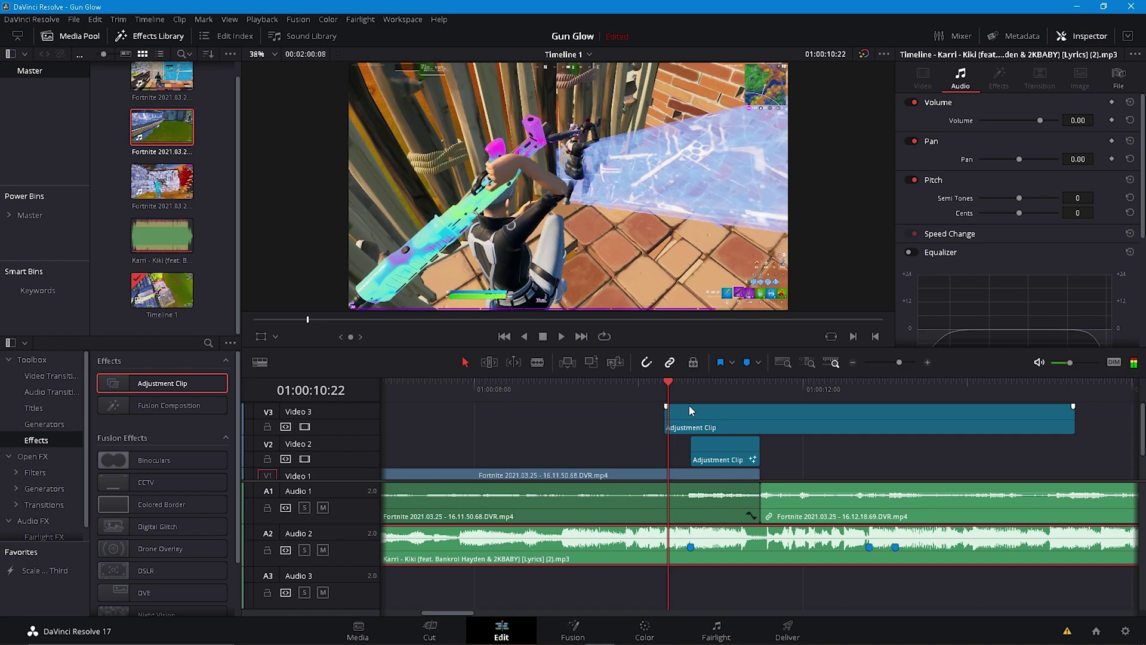
pyautogui.press('Left')
pyautogui.press('Left')
pyautogui.press('Left')
pyautogui.press('Left')
pyautogui.press('Left')
pyautogui.press('Left')
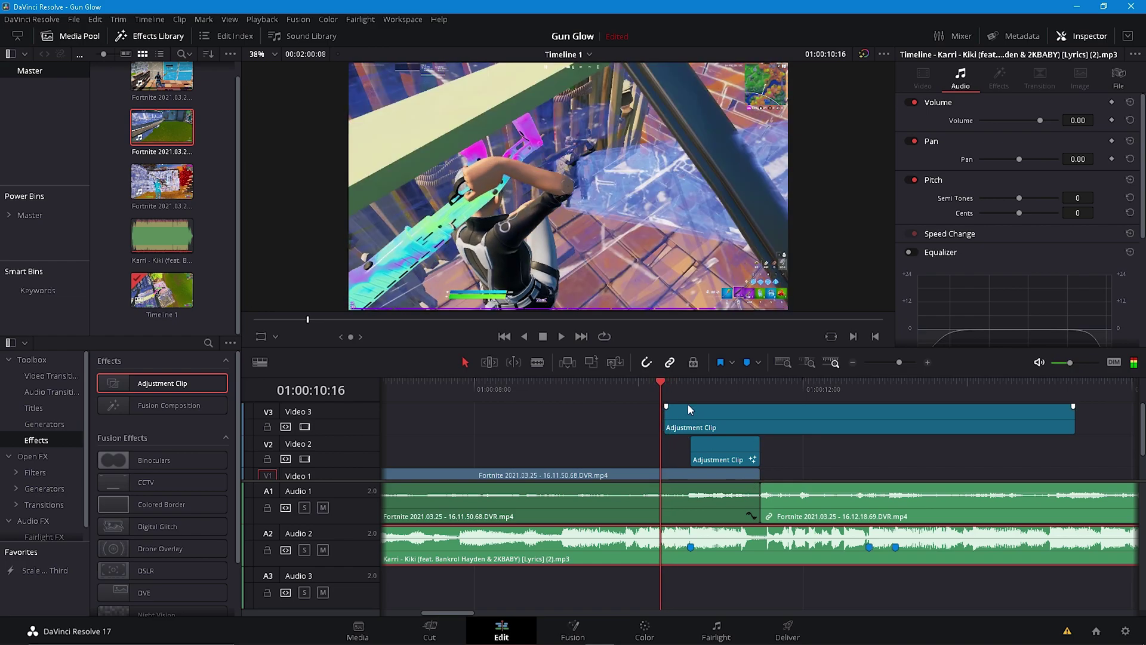
pyautogui.press('Left')
pyautogui.press('Left')
pyautogui.press('Left')
pyautogui.press('Left')
pyautogui.press('Left')
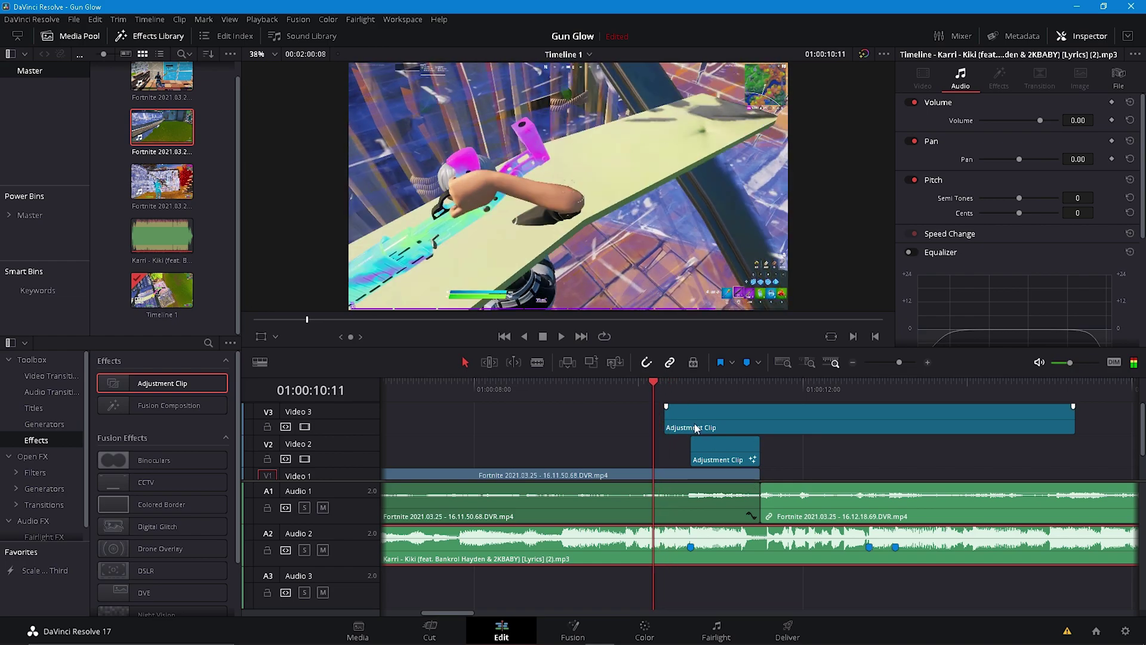
pyautogui.press('Left')
pyautogui.press('Left')
pyautogui.press('Left')
pyautogui.moveTo(695, 429); pyautogui.dragTo(693, 383)
# Split the Video 3 adjustment clip at the gunshot marker, 01:00:10:38, and delete the part after the cut
pyautogui.hotkey('ctrl', 'b')
pyautogui.click(743, 413)
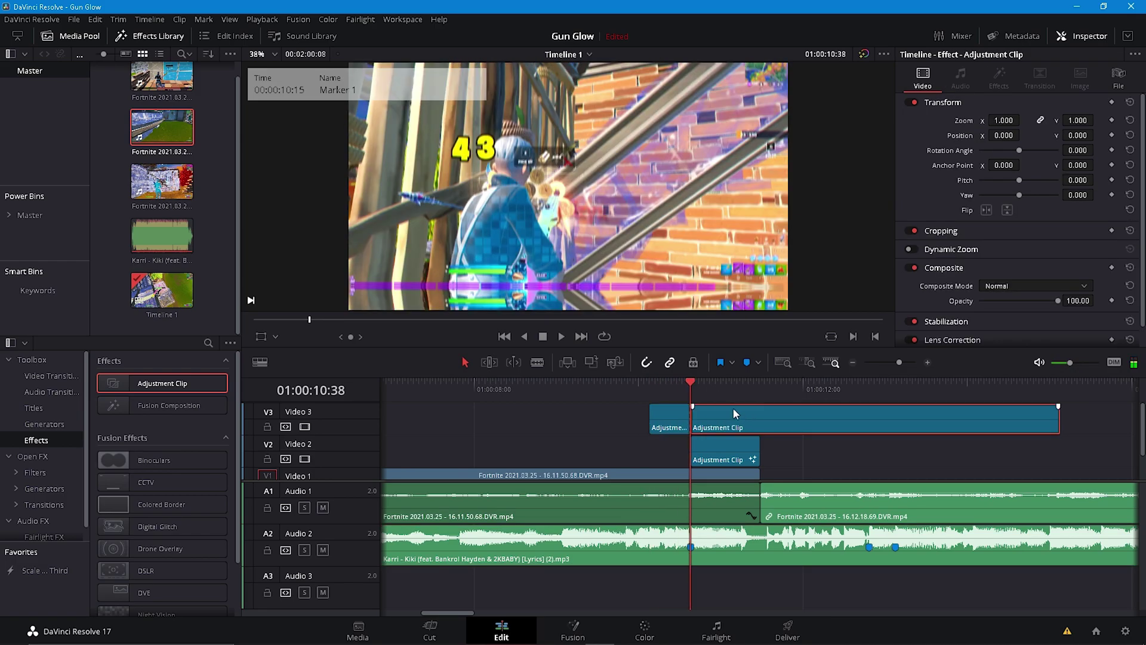
pyautogui.press('Delete')
# Open the short adjustment clip in the Fusion page and insert the DavezPreShake preset between MediaIn1 and MediaOut1
pyautogui.click(657, 387)
pyautogui.rightClick(665, 413)
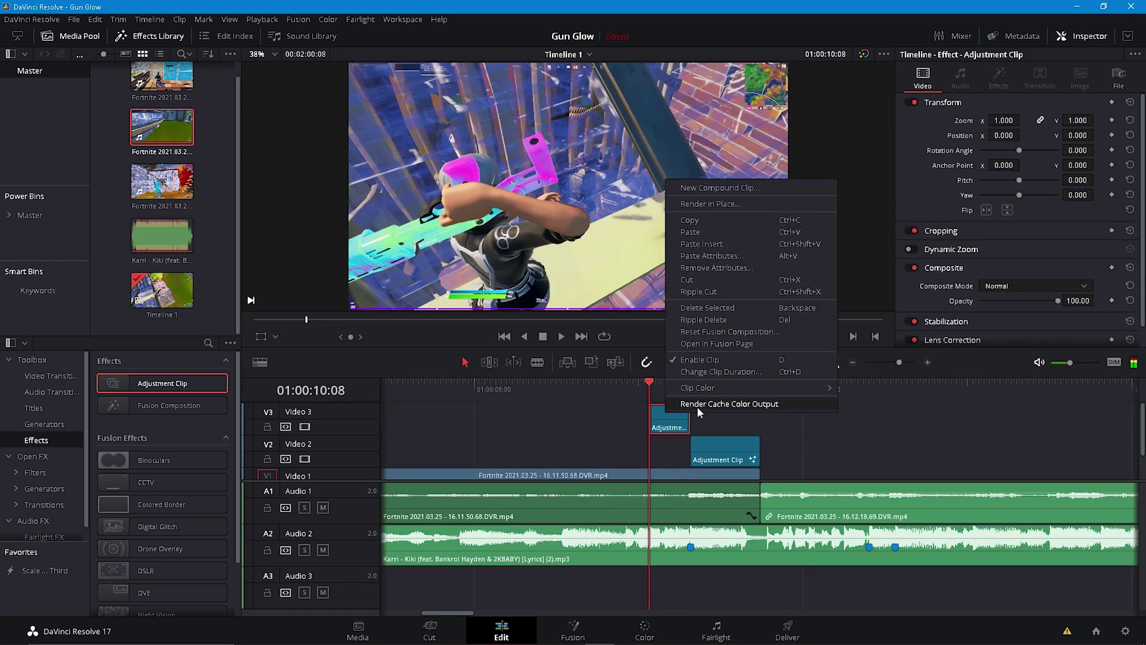
pyautogui.click(719, 345)
pyautogui.click(354, 642)
pyautogui.click(227, 335)
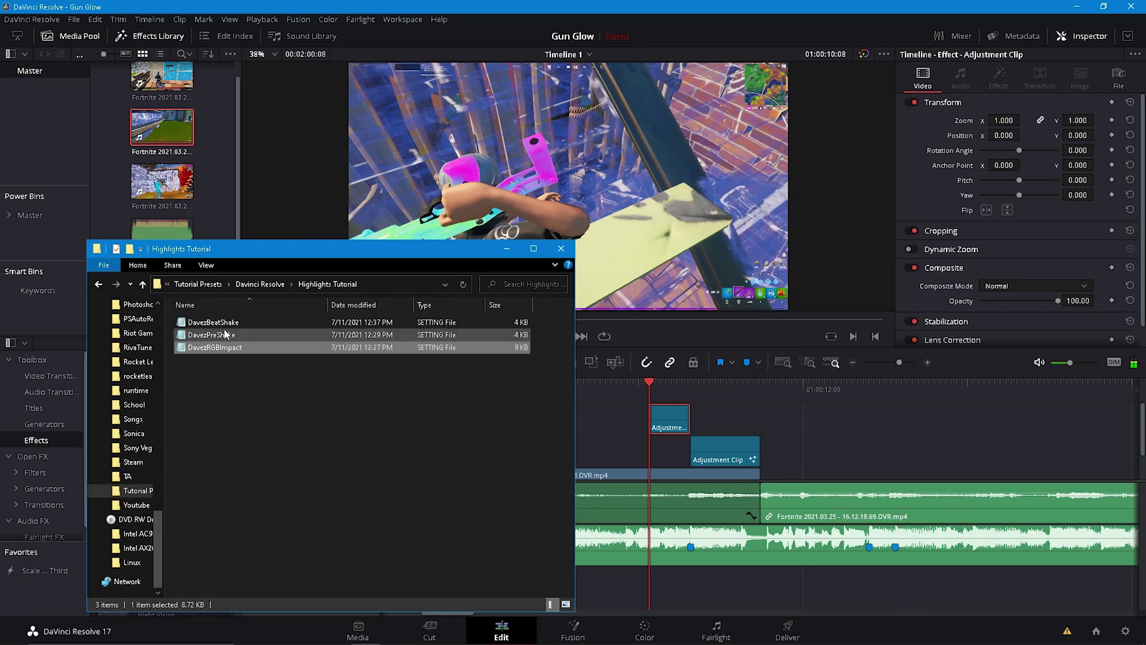
pyautogui.moveTo(227, 333); pyautogui.dragTo(223, 465)
pyautogui.click(297, 493)
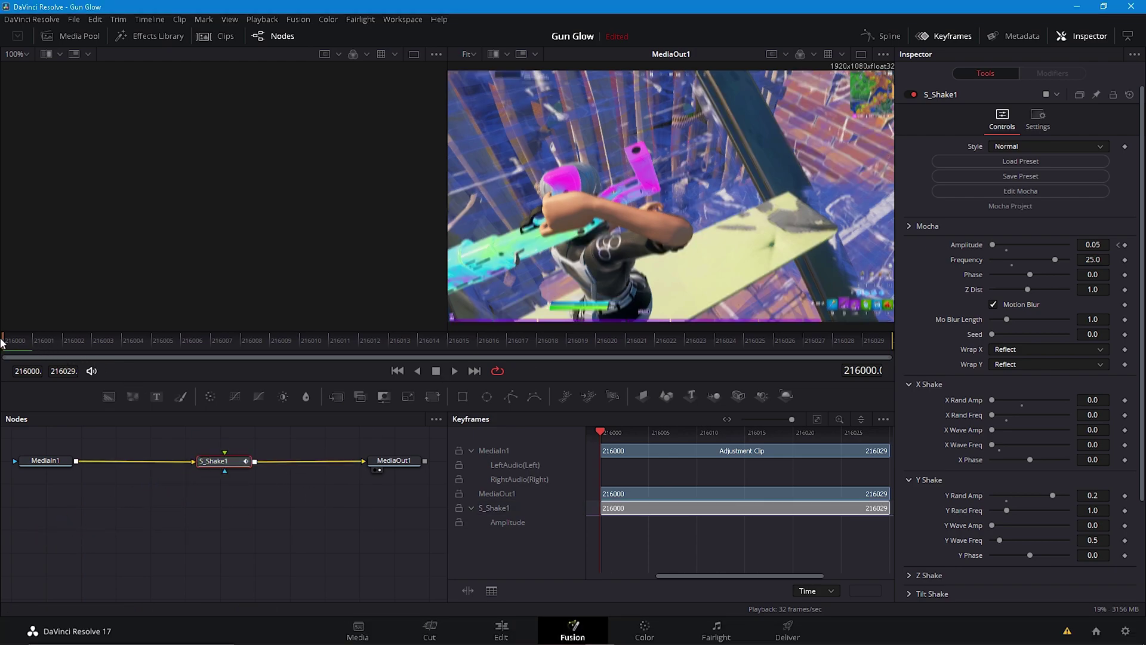
# Try to shift S_Shake1's Amplitude keyframe along the Keyframes timeline towards the clip's frame range
pyautogui.moveTo(791, 419); pyautogui.dragTo(740, 421)
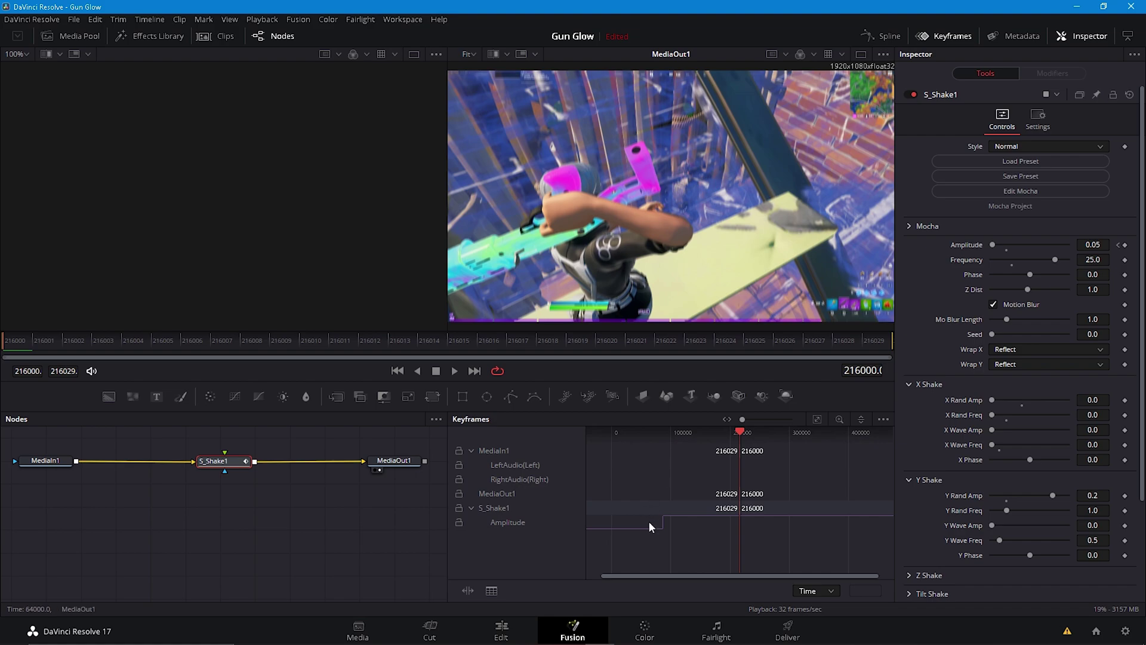
pyautogui.press('Delete')
pyautogui.hotkey('ctrl', 'z')
pyautogui.moveTo(692, 548); pyautogui.dragTo(657, 523)
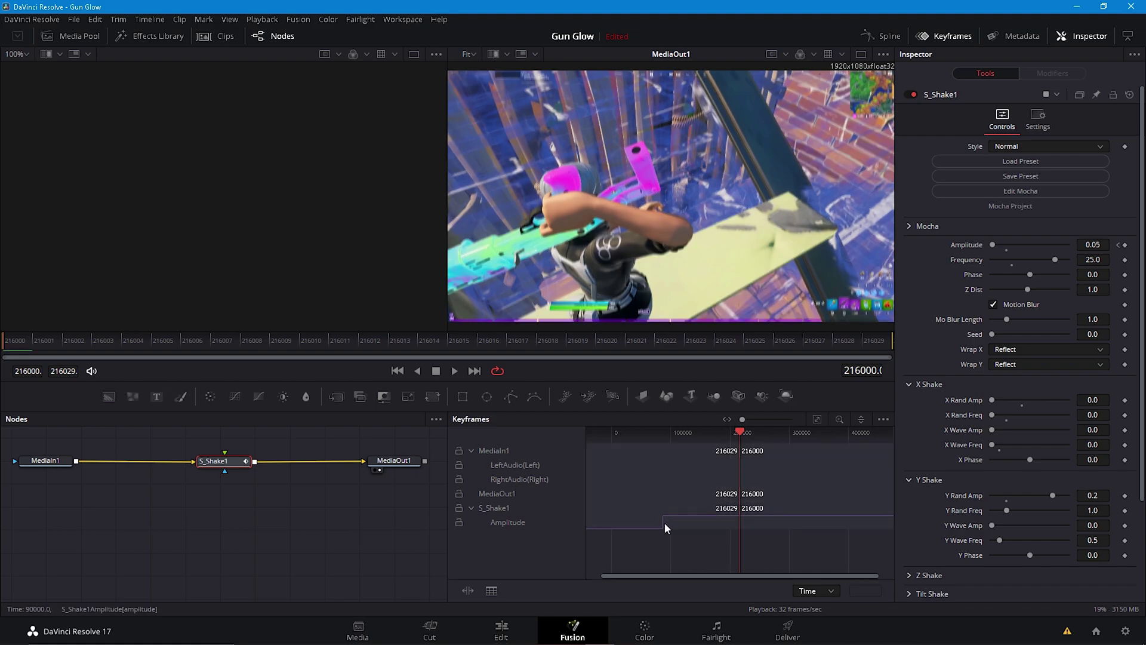
pyautogui.moveTo(664, 523); pyautogui.dragTo(693, 525)
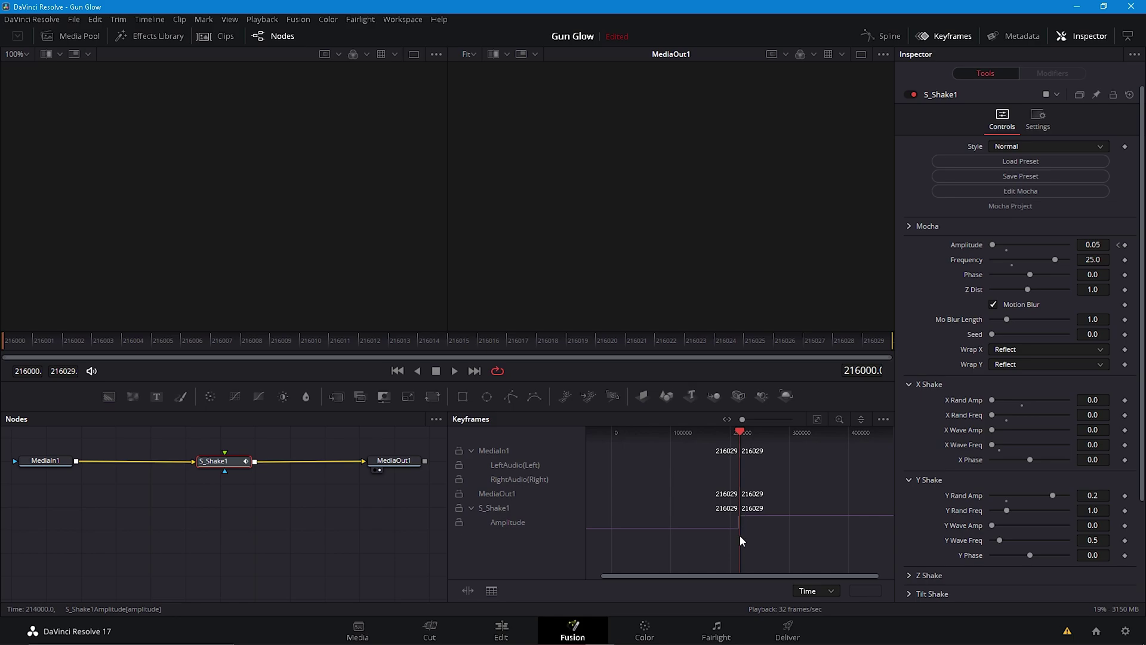
# Search S_Shake1's Amplitude track for further keyframes and try to reposition the keyframe beside the playhead
pyautogui.hscroll(-10, 747, 524)
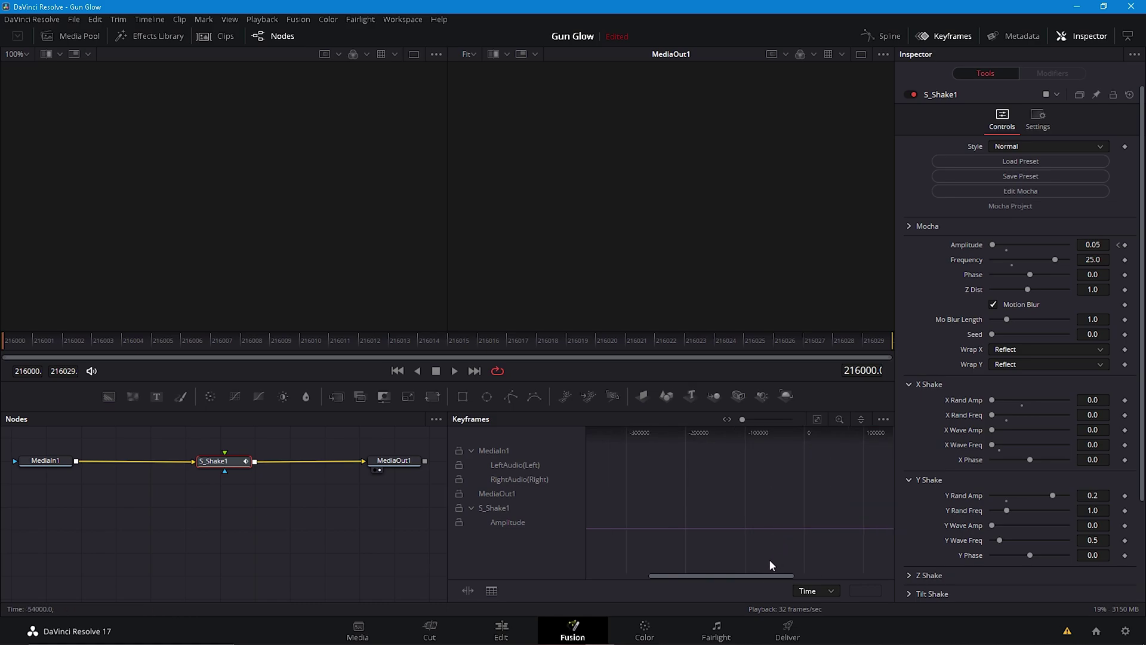
pyautogui.moveTo(698, 572); pyautogui.dragTo(857, 579)
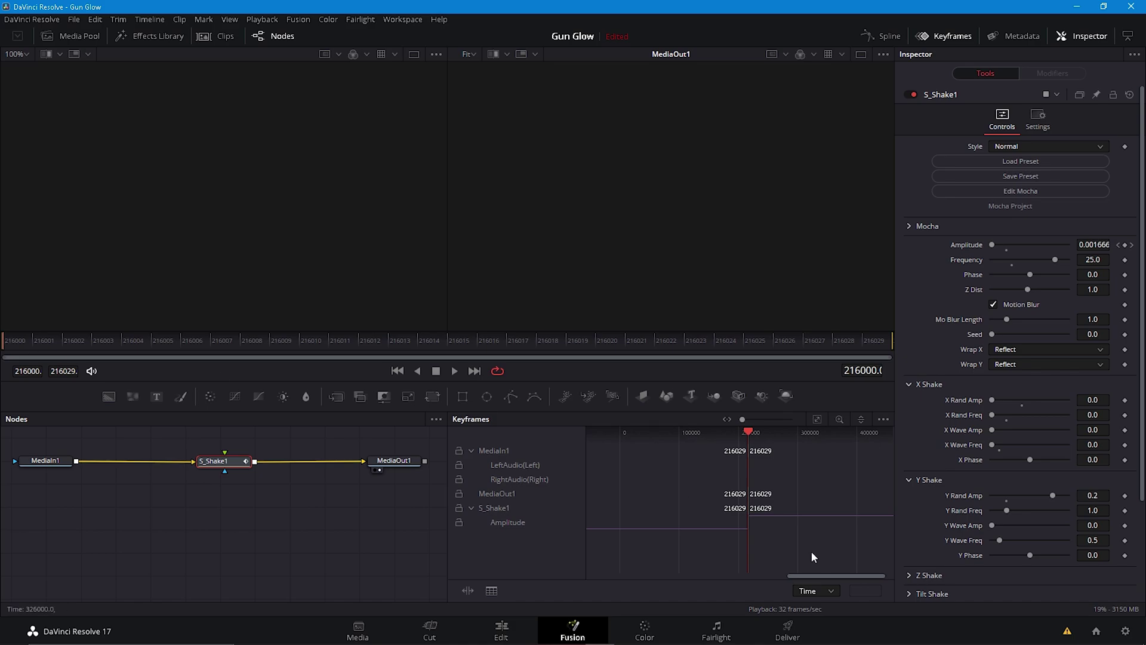
pyautogui.hscroll(-7, 807, 551)
pyautogui.moveTo(716, 576); pyautogui.dragTo(845, 585)
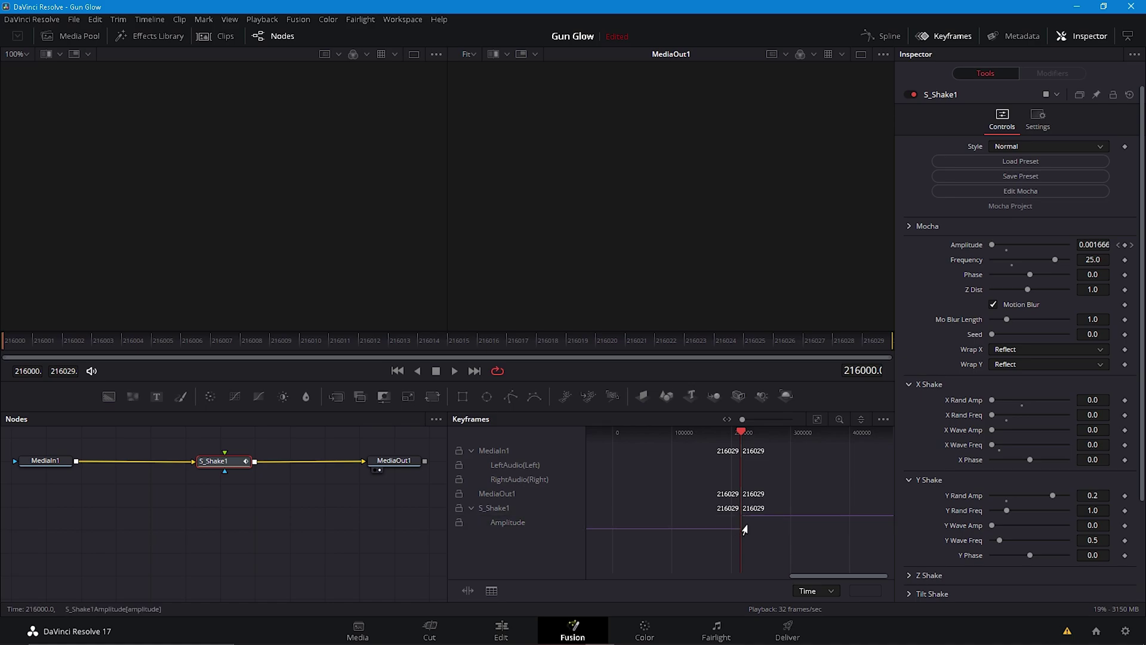
pyautogui.hscroll(-10, 762, 542)
pyautogui.hscroll(-8, 700, 559)
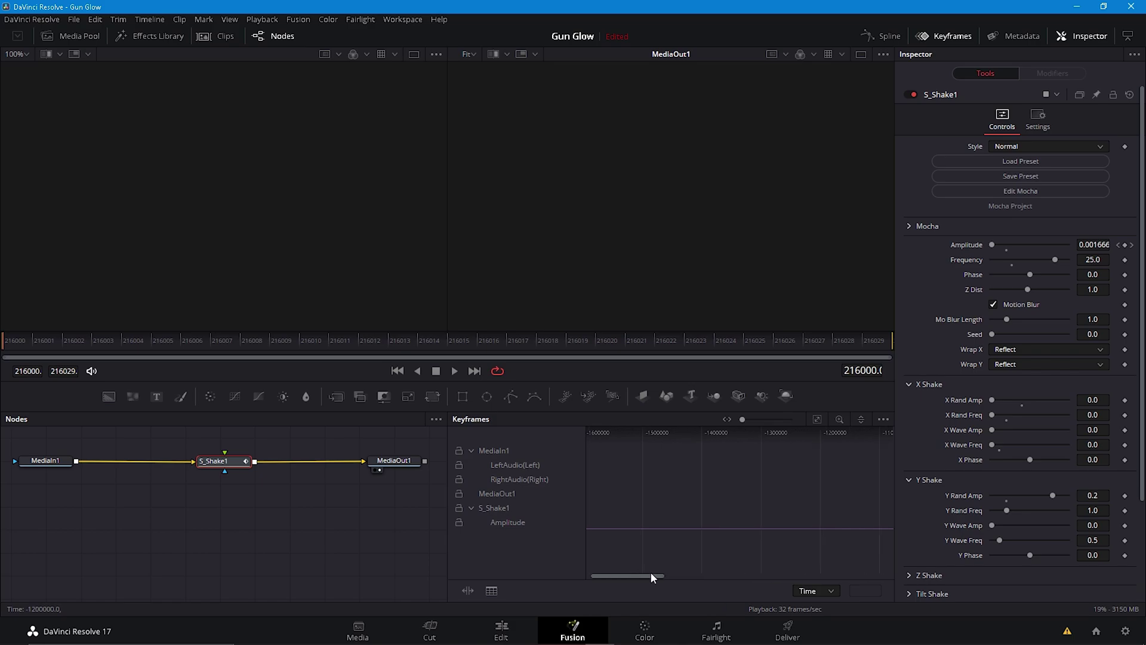
pyautogui.moveTo(721, 581); pyautogui.dragTo(894, 590)
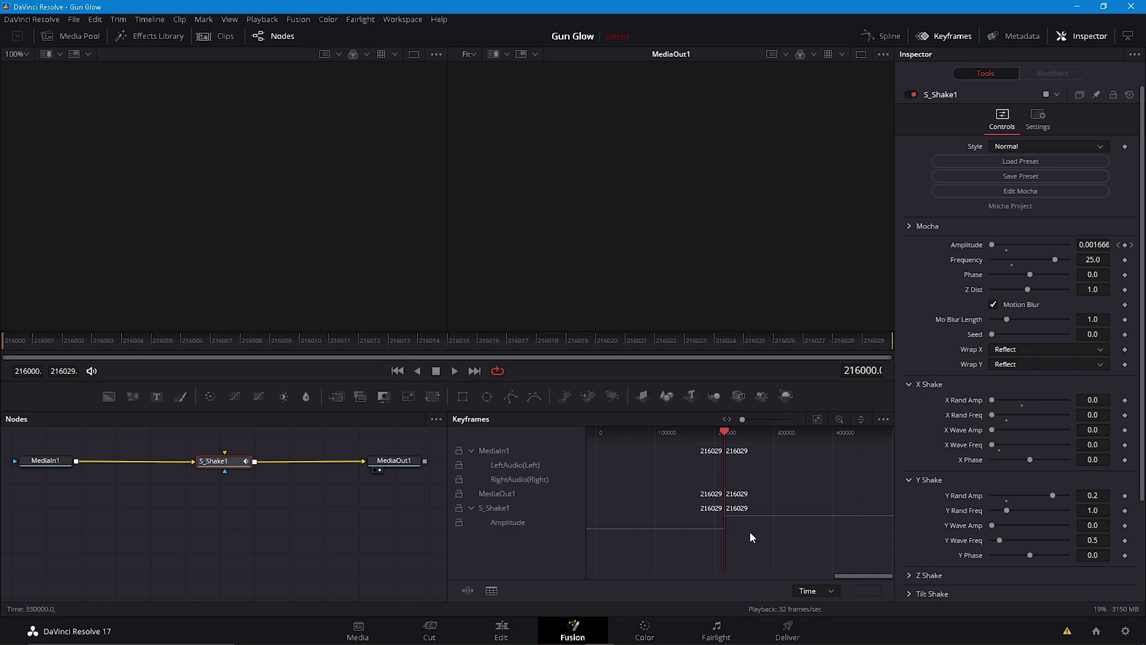
pyautogui.moveTo(726, 525); pyautogui.dragTo(731, 524)
pyautogui.click(729, 522)
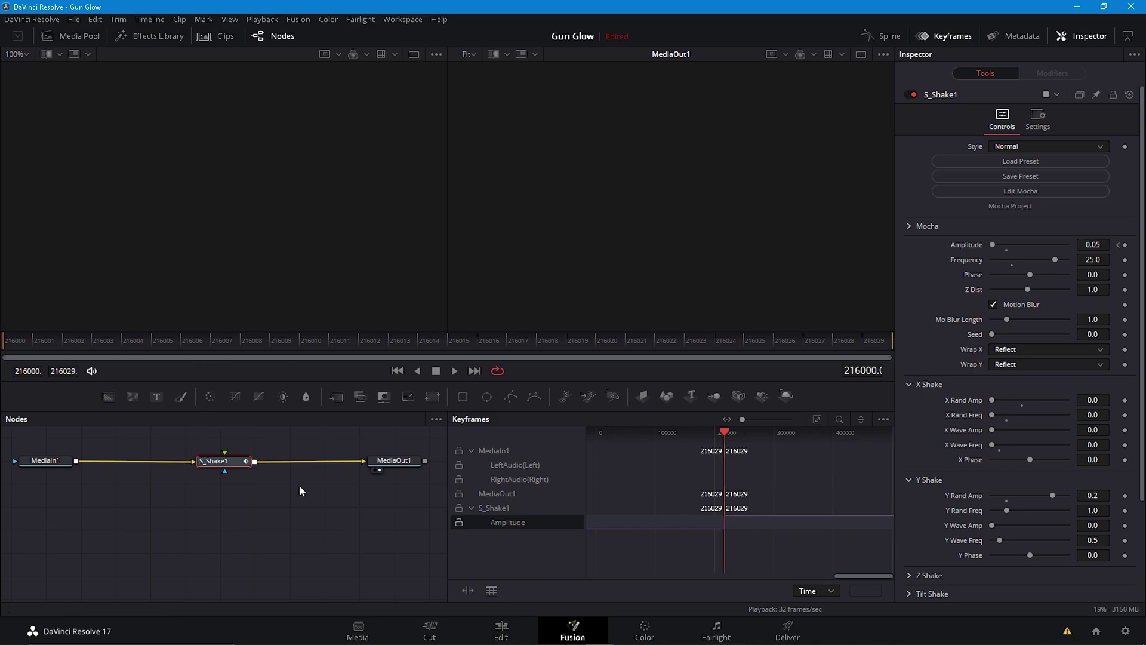
# Return to the Edit page, place the playhead at 01:00:10:19, and check the adjustment clip's nodes in the Fusion page
pyautogui.click(502, 631)
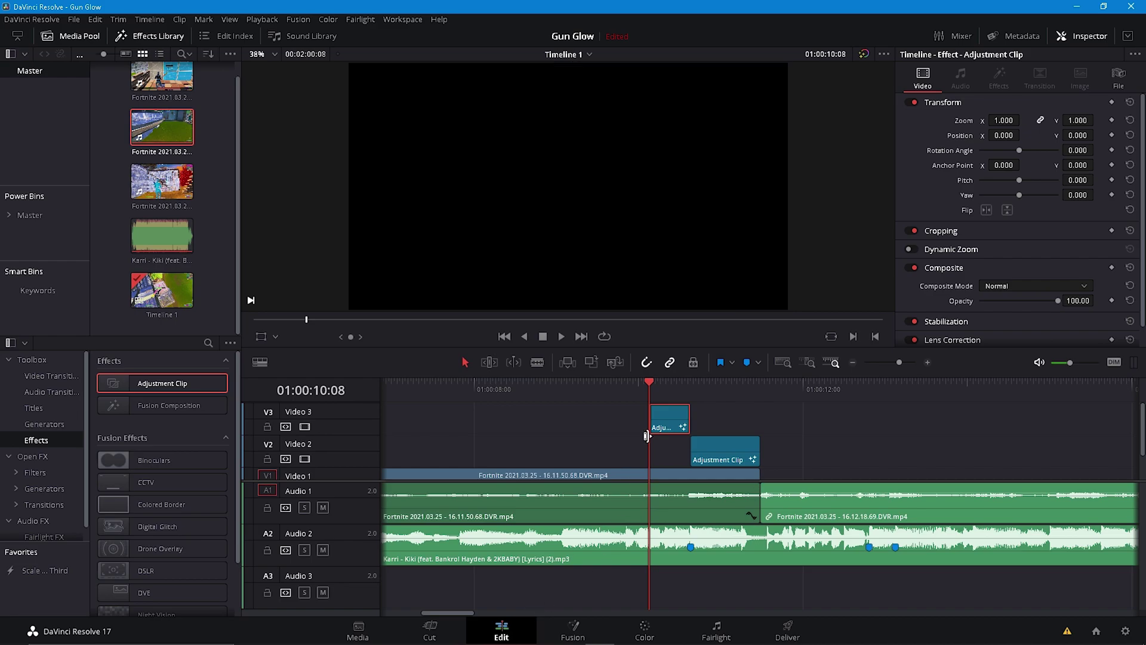
pyautogui.click(665, 389)
pyautogui.click(570, 627)
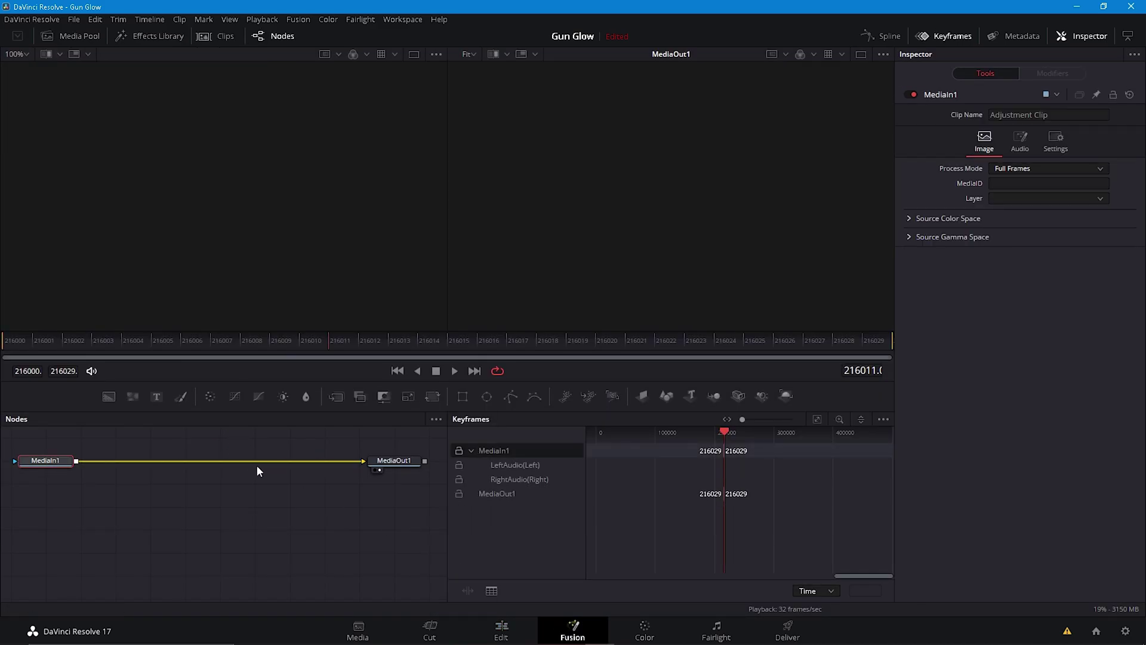
pyautogui.click(501, 631)
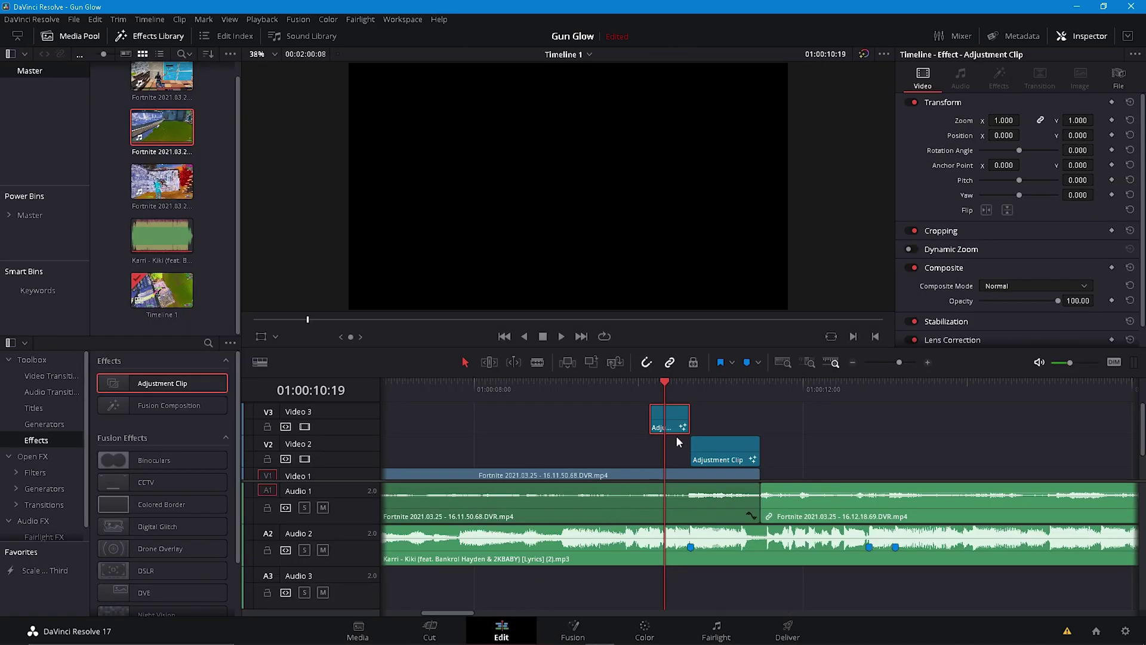
# Undo the recent edits to the Video 3 adjustment clip, back to its uncut length
pyautogui.hotkey('ctrl', 'z')
pyautogui.hotkey('ctrl', 'z')
pyautogui.hotkey('ctrl', 'z')
pyautogui.hotkey('ctrl', 'z')
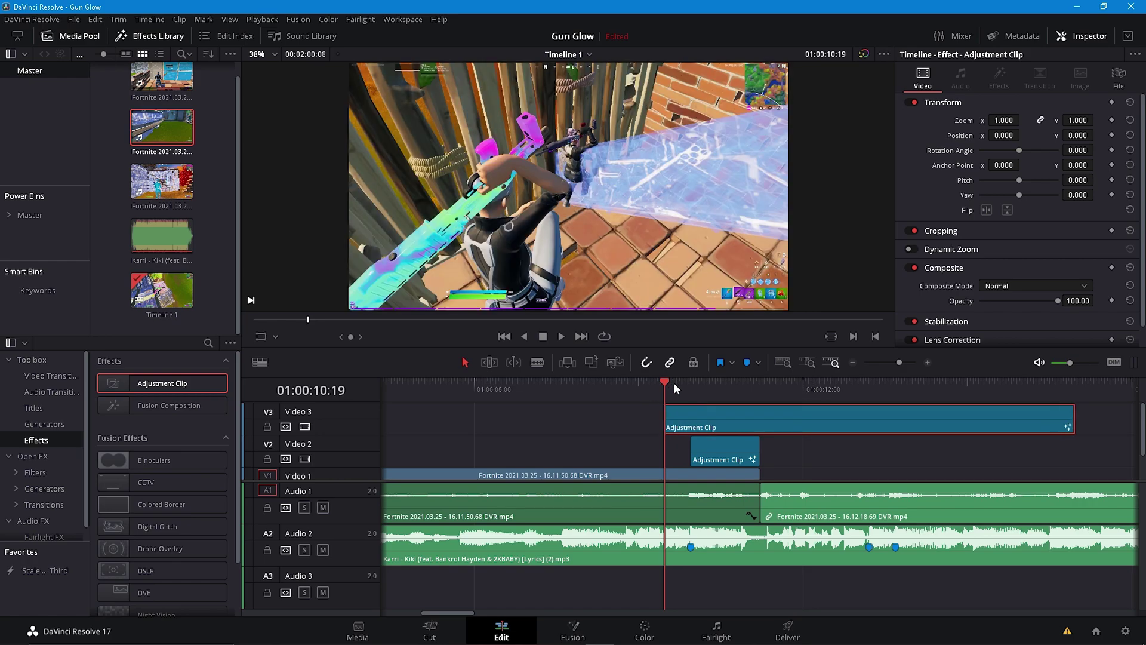
pyautogui.hotkey('ctrl', 'z')
pyautogui.hotkey('ctrl', 'z')
# Split the full-length adjustment clip on Video 3 at 01:00:10:38 and delete everything after the cut
pyautogui.click(693, 385)
pyautogui.hotkey('ctrl', 'v')
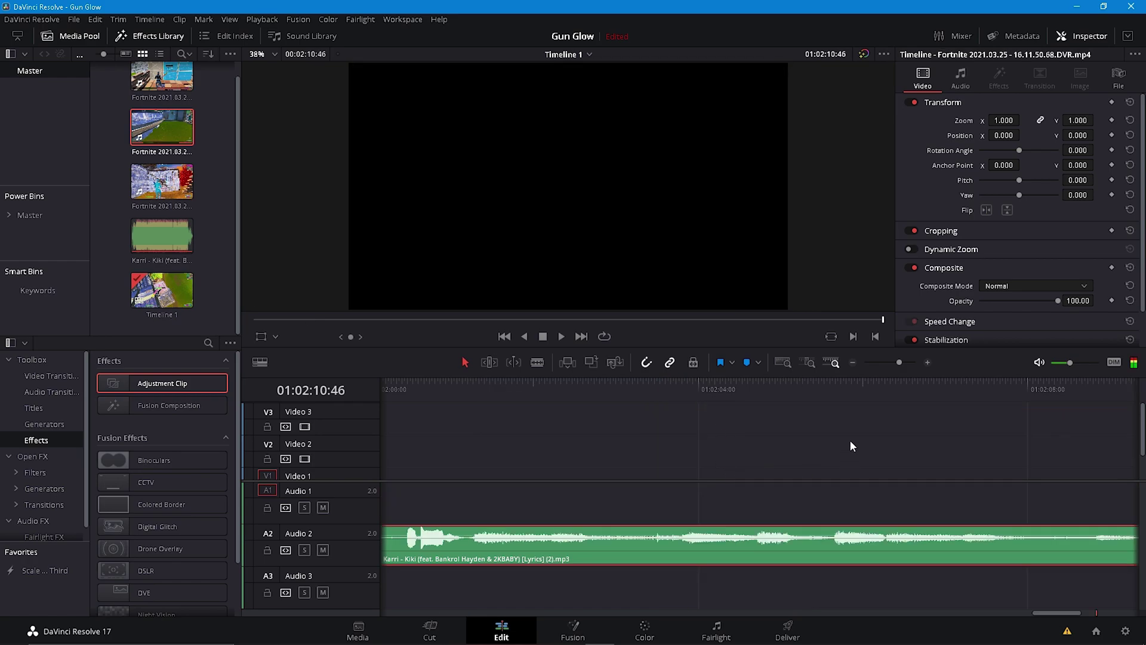
pyautogui.hotkey('ctrl', 'z')
pyautogui.moveTo(898, 362); pyautogui.dragTo(900, 363)
pyautogui.click(795, 409)
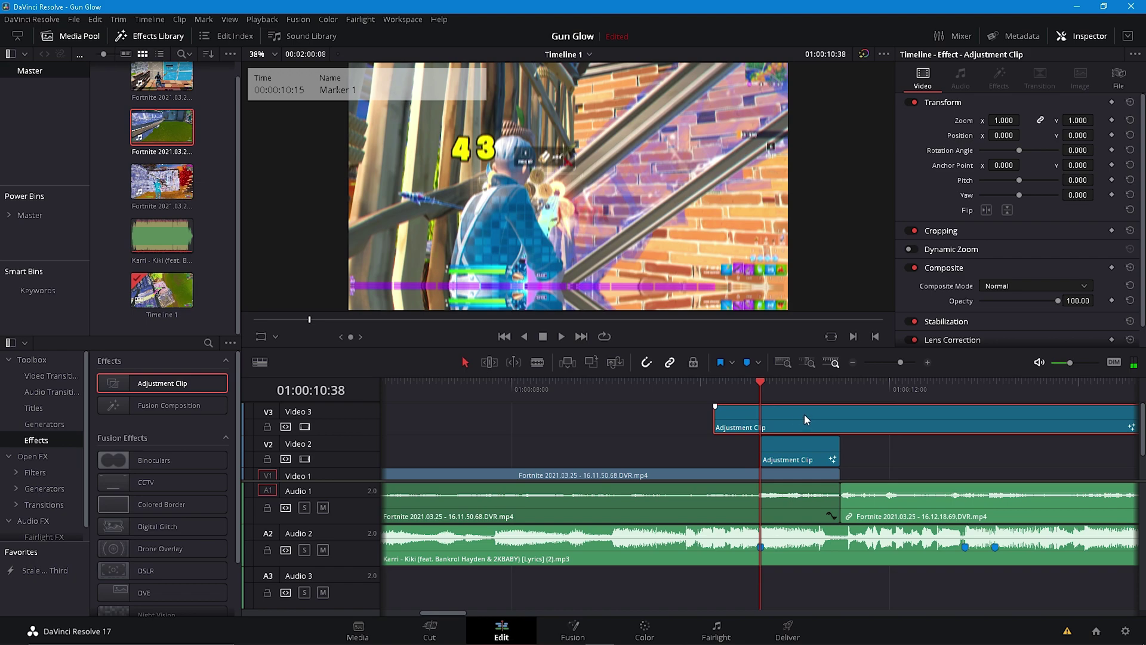
pyautogui.press('End')
pyautogui.hotkey('shift', 'Up')
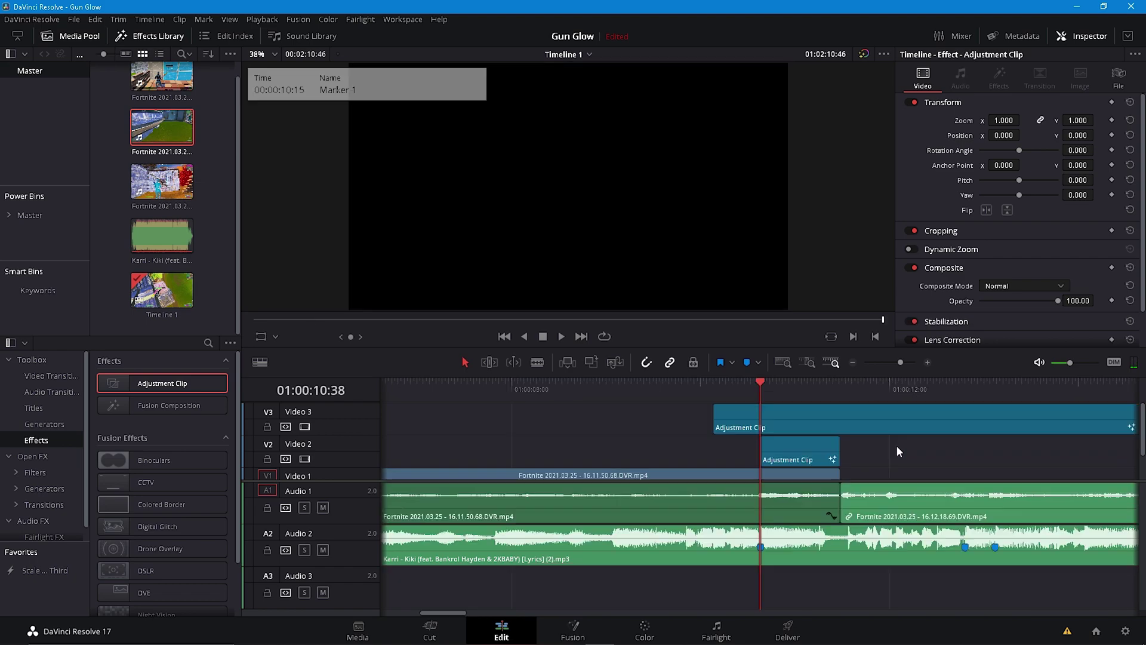
pyautogui.click(800, 418)
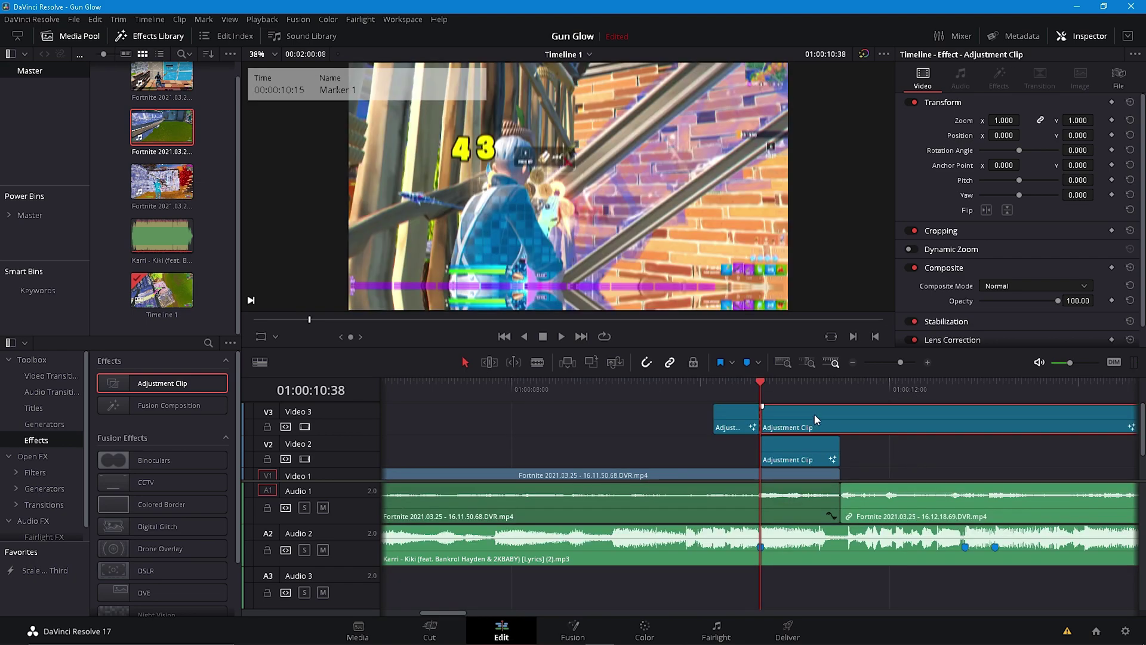
pyautogui.press('Delete')
# Open the short Video 3 adjustment clip in Fusion and insert the DavezPreShake preset between MediaIn1 and MediaOut1
pyautogui.moveTo(733, 386); pyautogui.dragTo(727, 388)
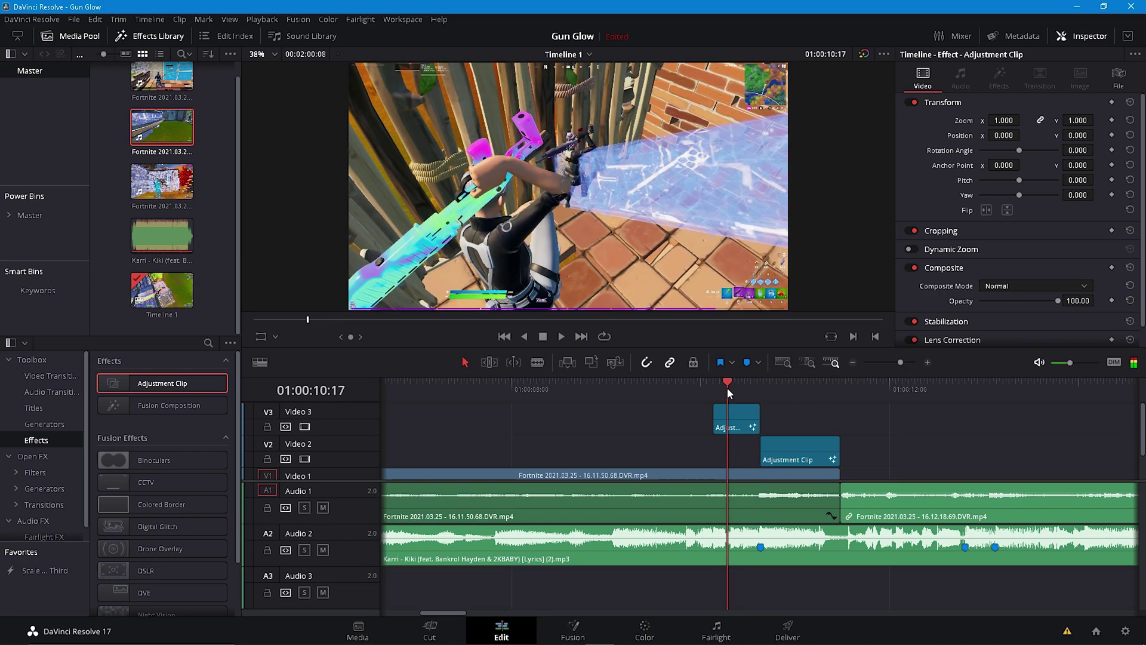
pyautogui.rightClick(742, 429)
pyautogui.click(806, 567)
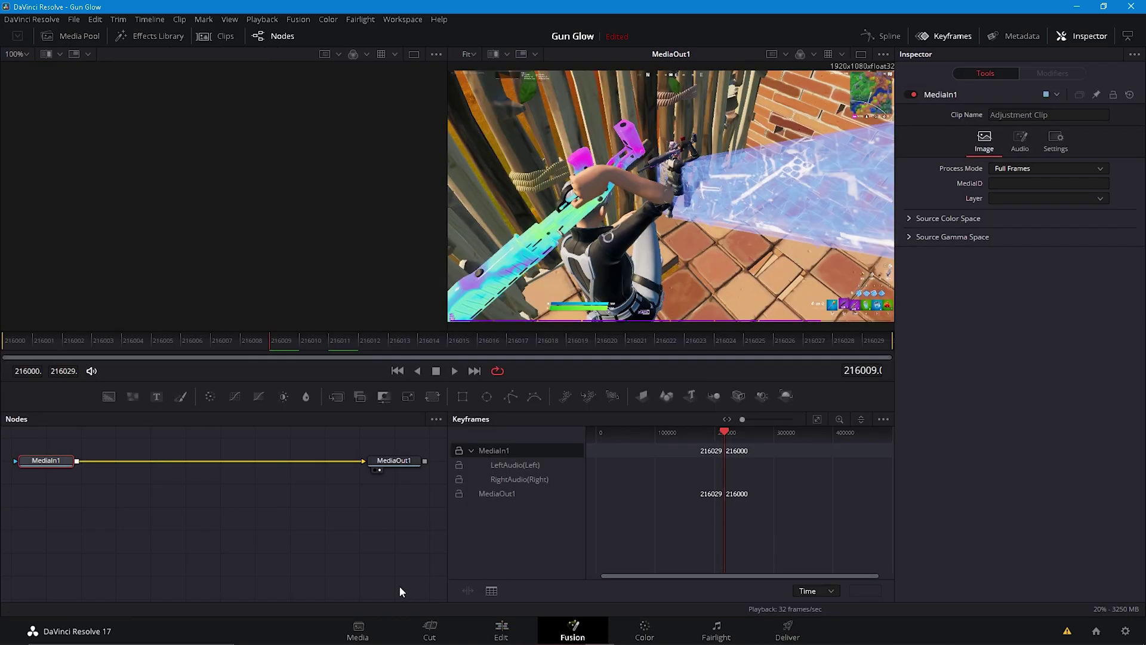
pyautogui.click(366, 642)
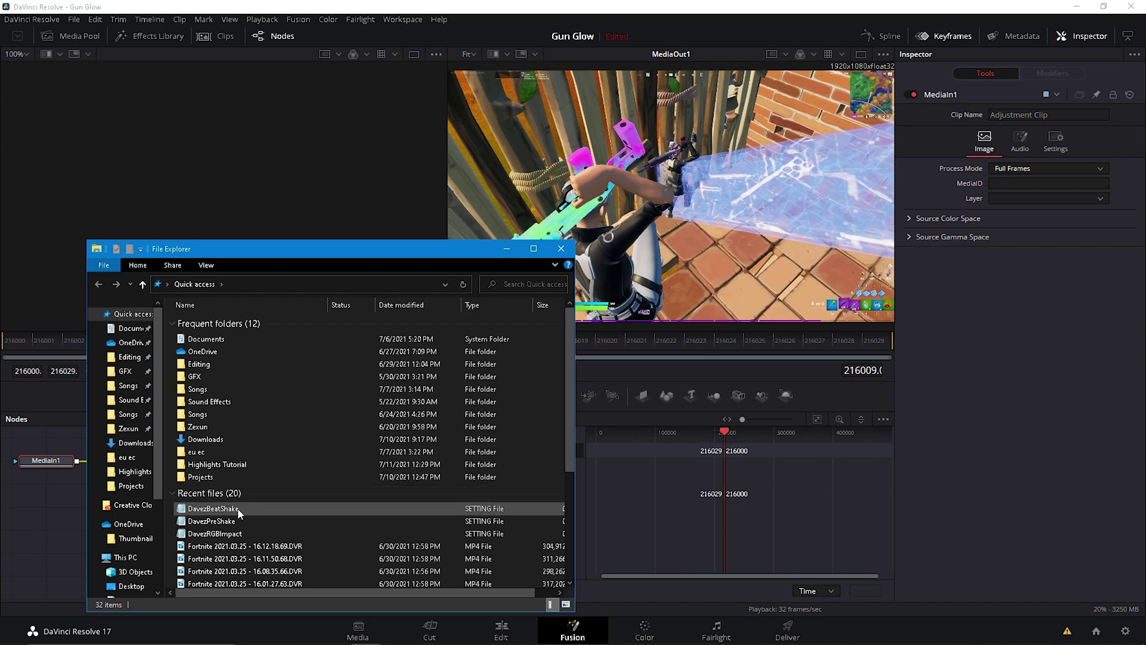
pyautogui.rightClick(240, 509)
pyautogui.click(290, 482)
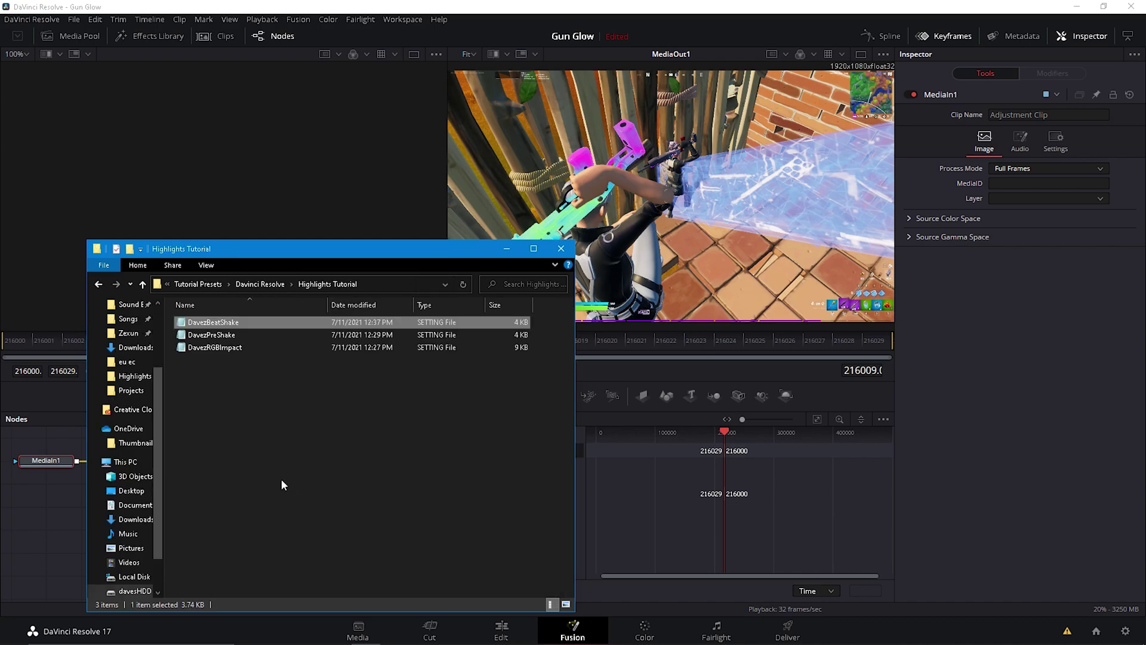
pyautogui.moveTo(212, 334); pyautogui.dragTo(168, 468)
pyautogui.click(73, 515)
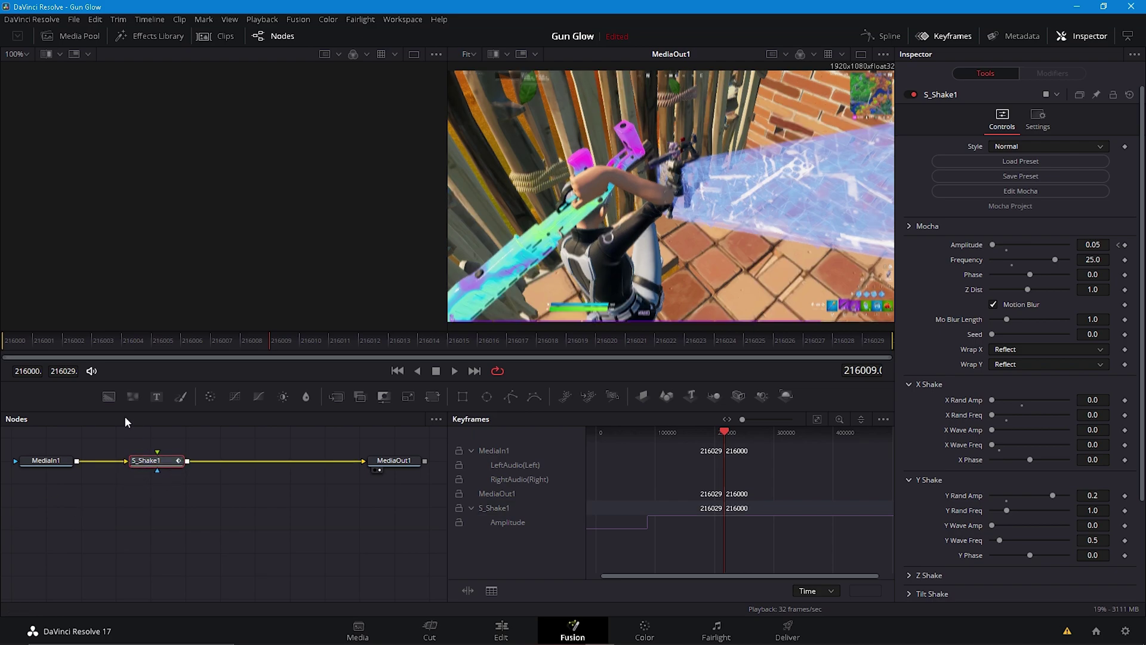
# Keyframe S_Shake1's Amplitude at 0.0 on frame 216000 and at 0.05 on frame 216029
pyautogui.click(1126, 246)
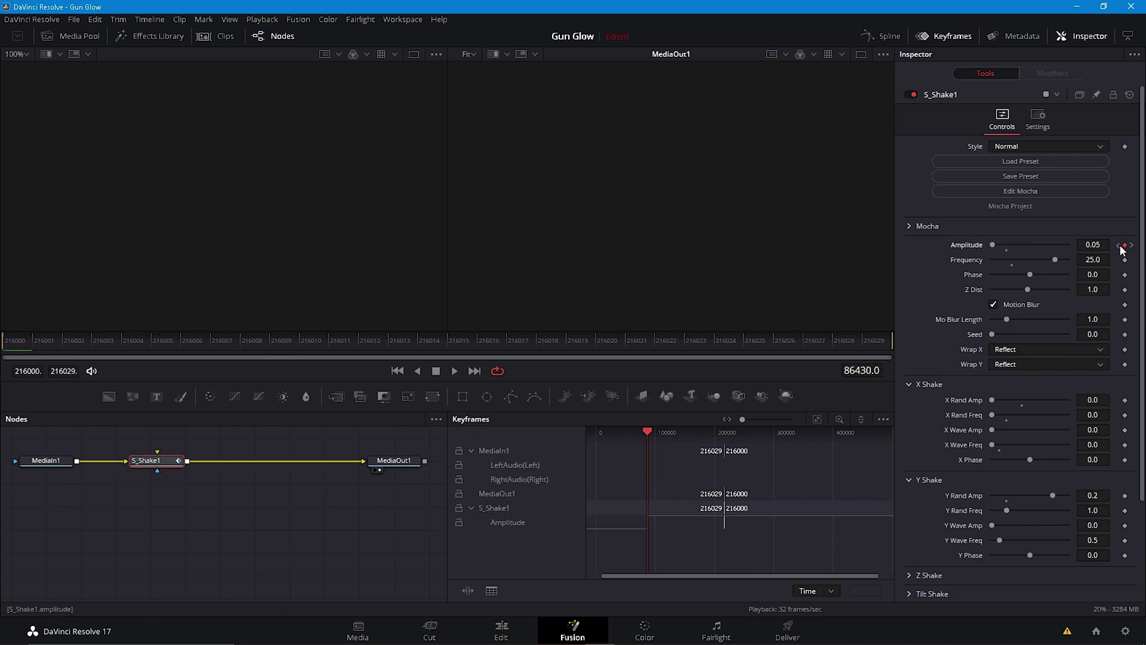
pyautogui.click(1131, 245)
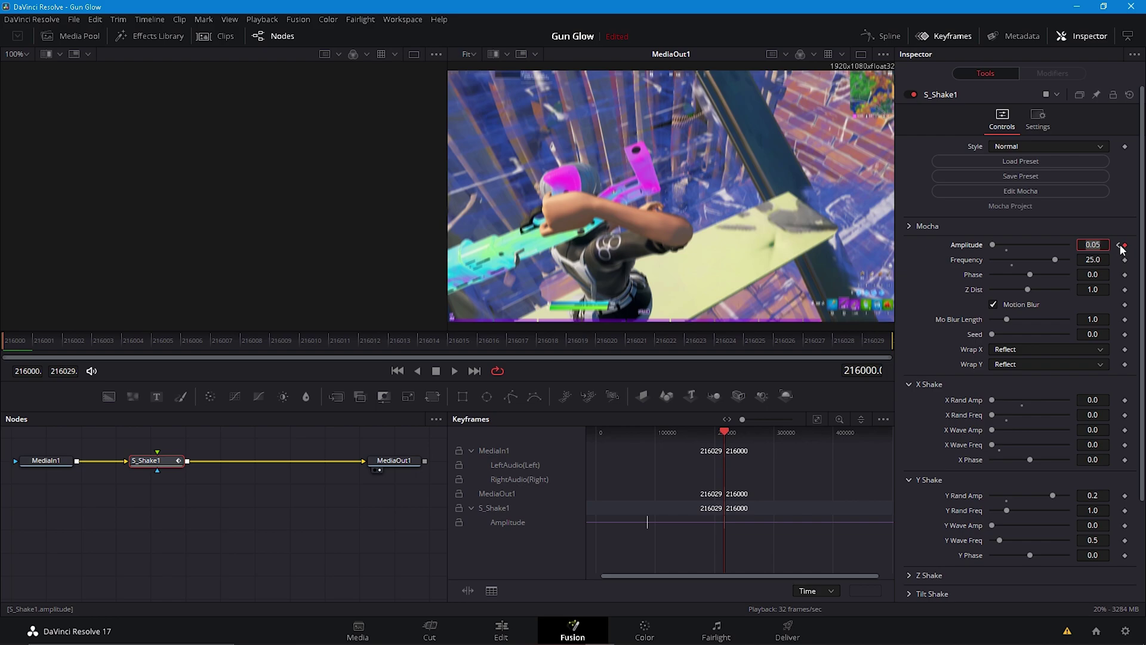
pyautogui.click(1119, 245)
pyautogui.click(1125, 245)
pyautogui.click(1132, 246)
pyautogui.press('Tab')
pyautogui.click(874, 343)
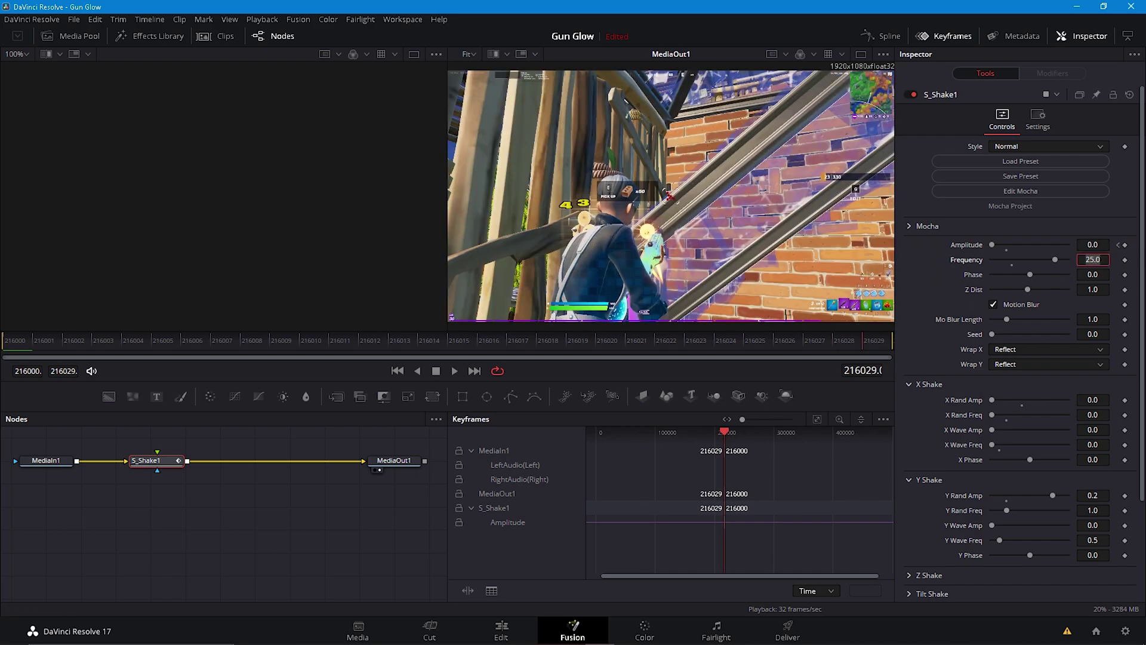
pyautogui.click(1126, 246)
pyautogui.click(874, 343)
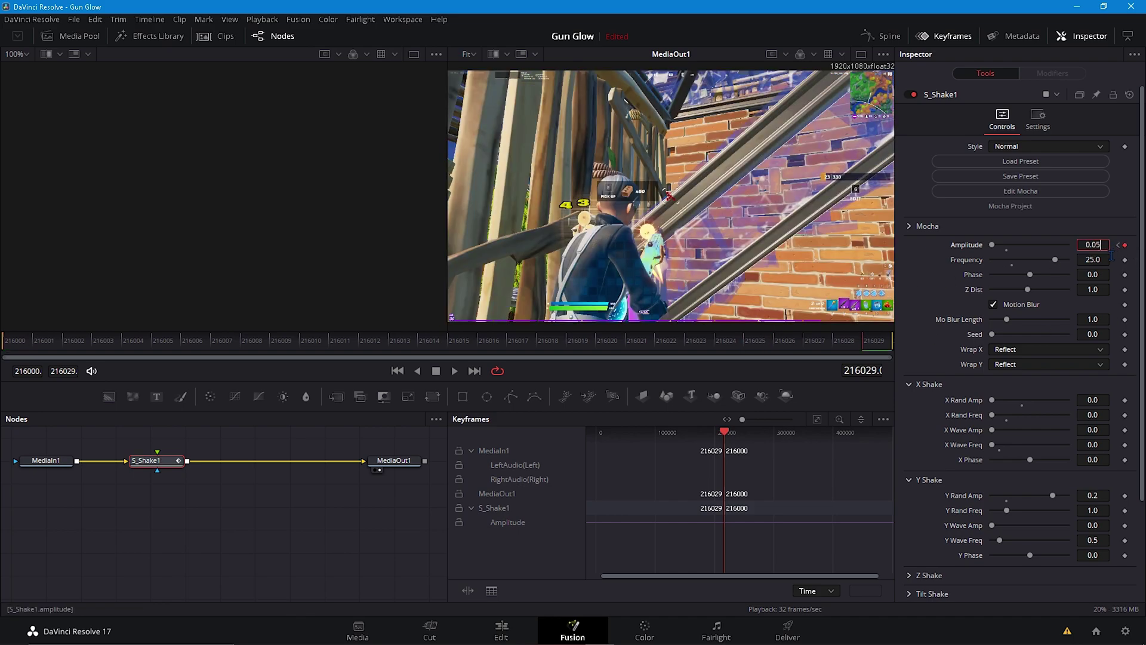
pyautogui.press('Tab')
# Return to the Edit page and play back the pre-shake and the shake around the gunshot
pyautogui.click(501, 631)
pyautogui.moveTo(738, 386); pyautogui.dragTo(698, 386)
pyautogui.press('space')
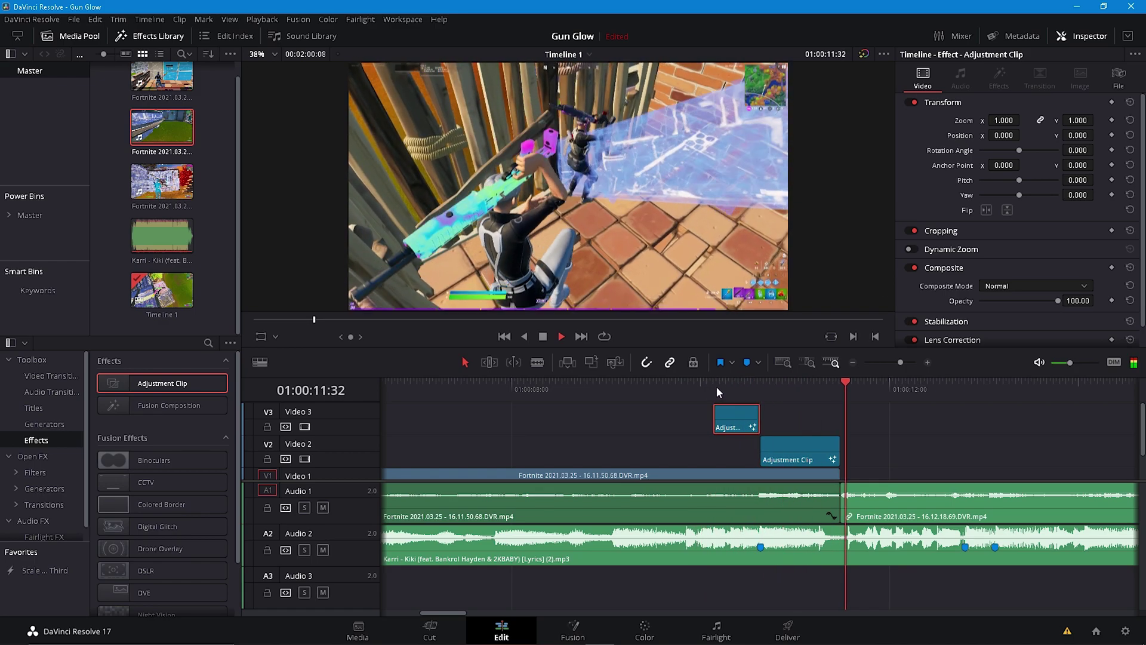
pyautogui.click(716, 386)
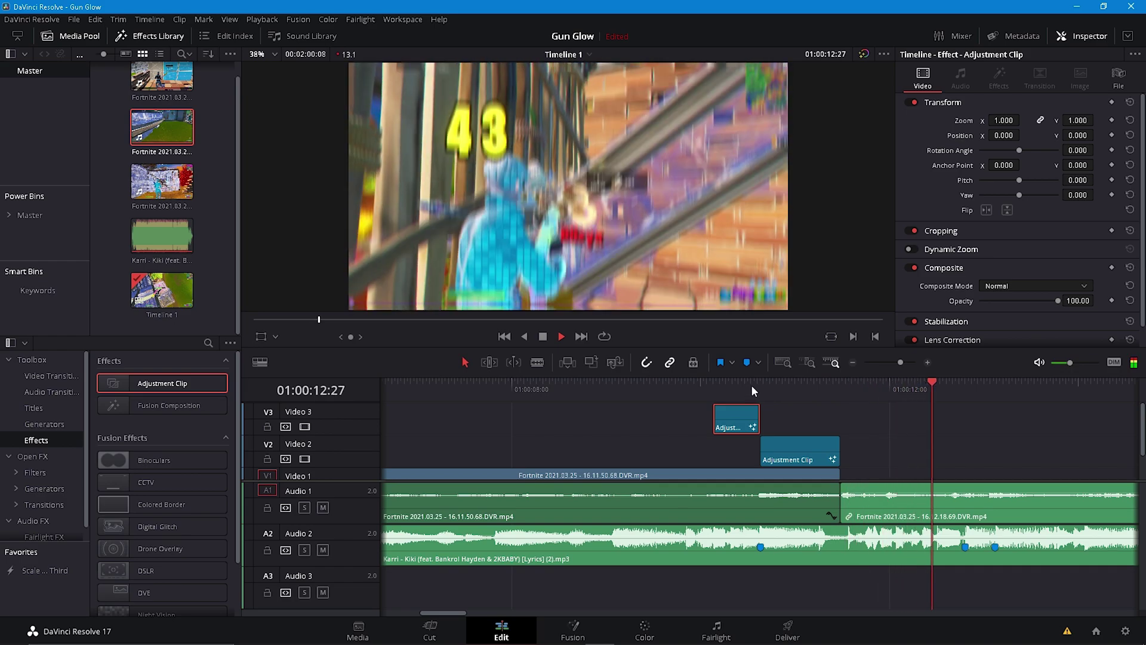
pyautogui.click(821, 387)
pyautogui.click(953, 386)
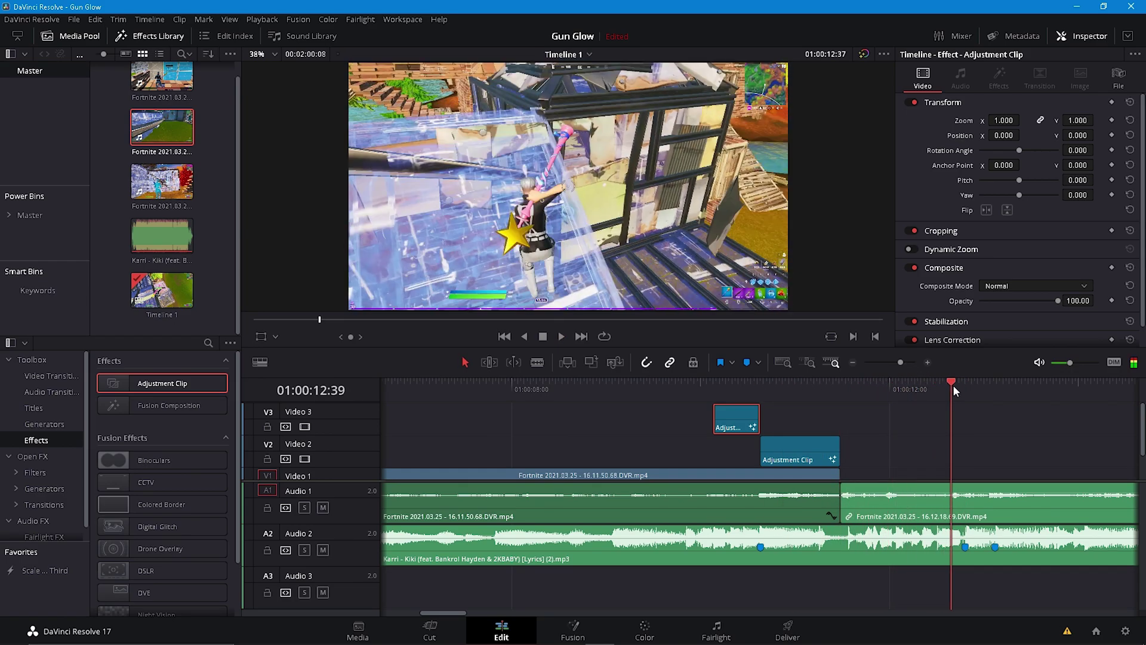
pyautogui.press('space')
# Trim the start of the second gameplay clip on Video 1 to 01:00:22:31 and move it against the first clip's end
pyautogui.scroll(-2, 1051, 475)
pyautogui.click(1024, 479)
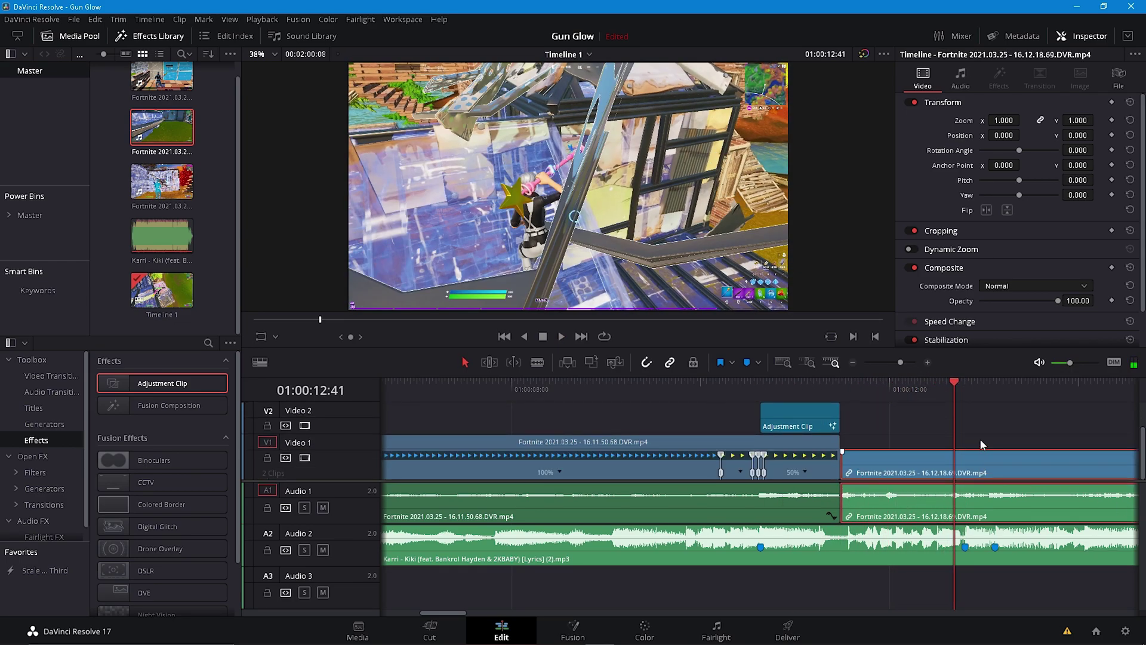
pyautogui.click(965, 387)
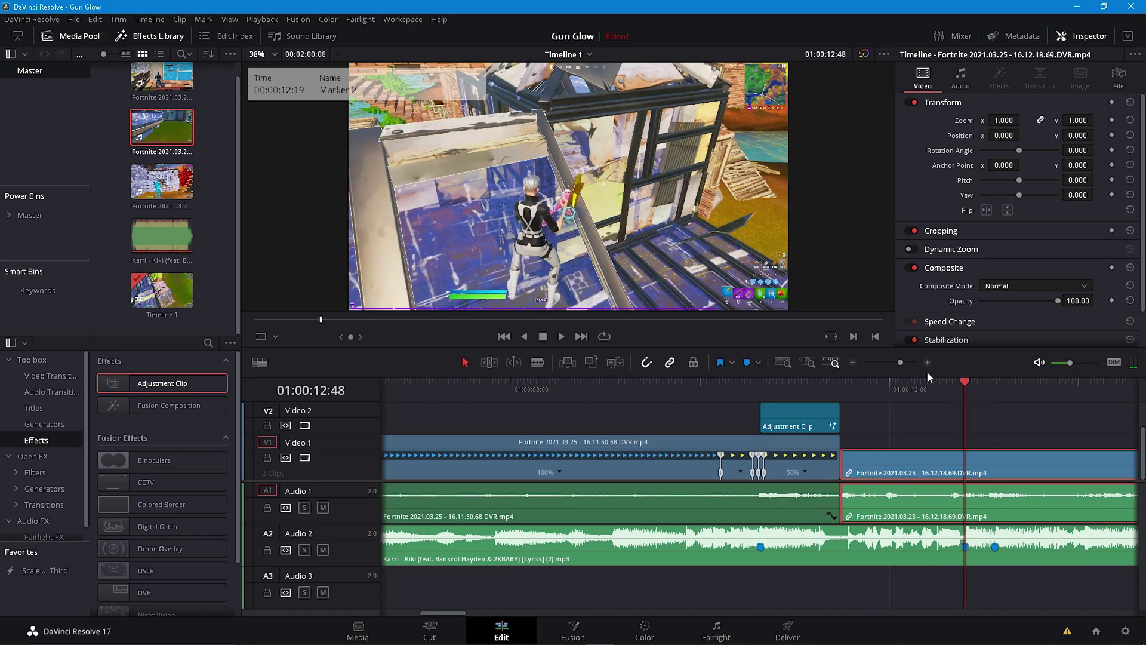
pyautogui.moveTo(901, 362); pyautogui.dragTo(899, 362)
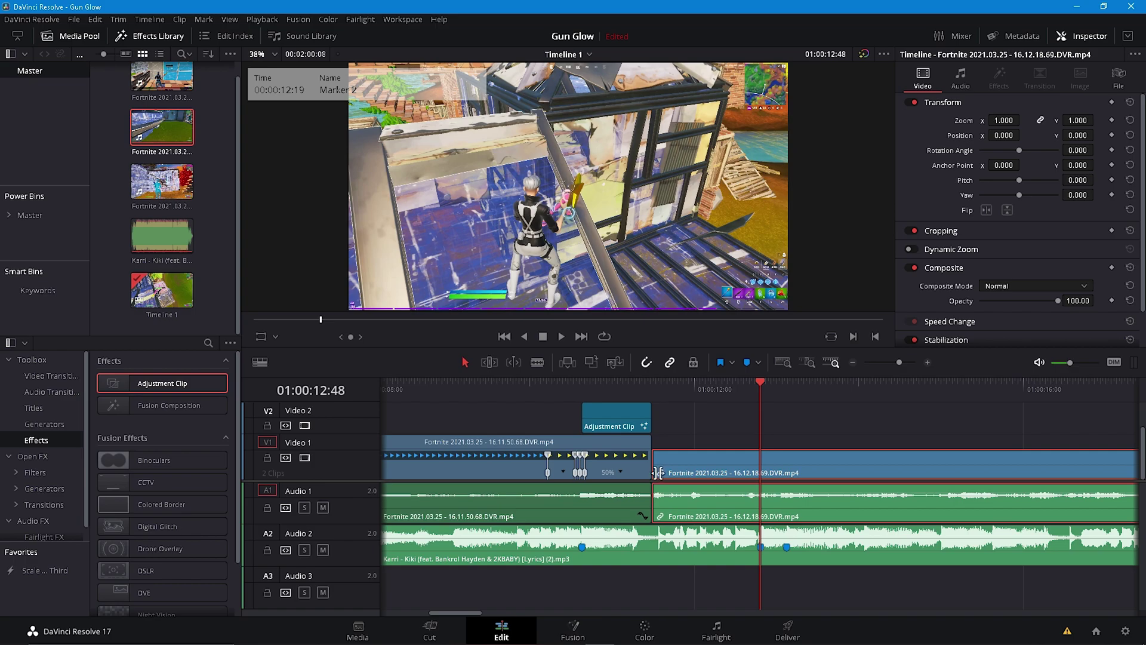
pyautogui.moveTo(655, 471); pyautogui.dragTo(767, 473)
pyautogui.click(889, 363)
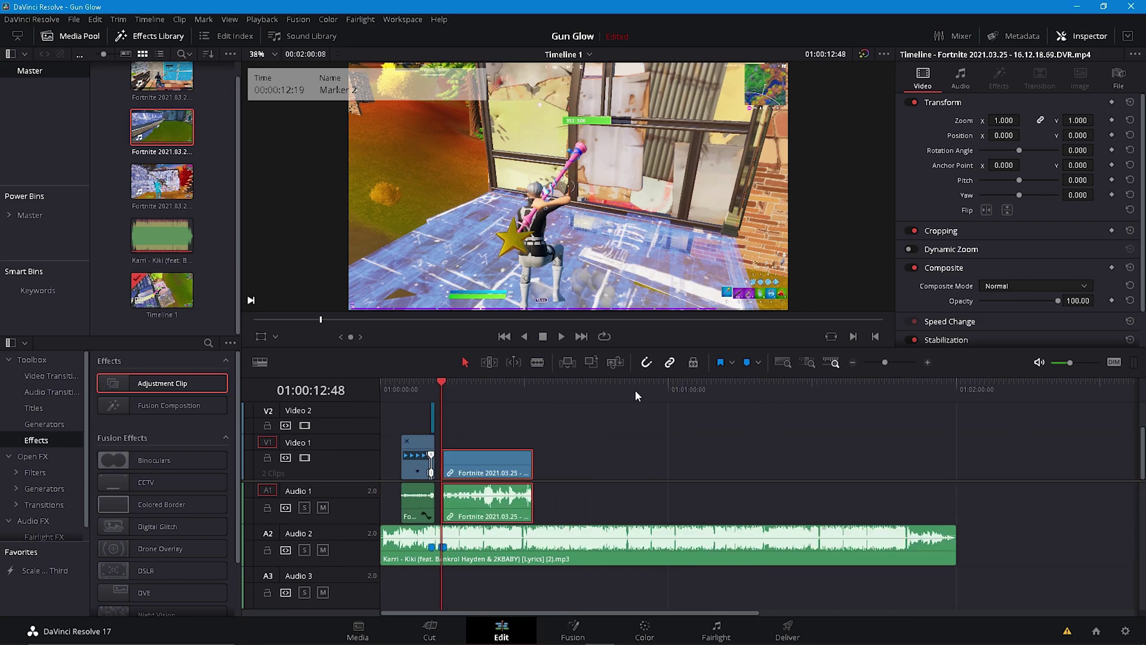
pyautogui.click(489, 383)
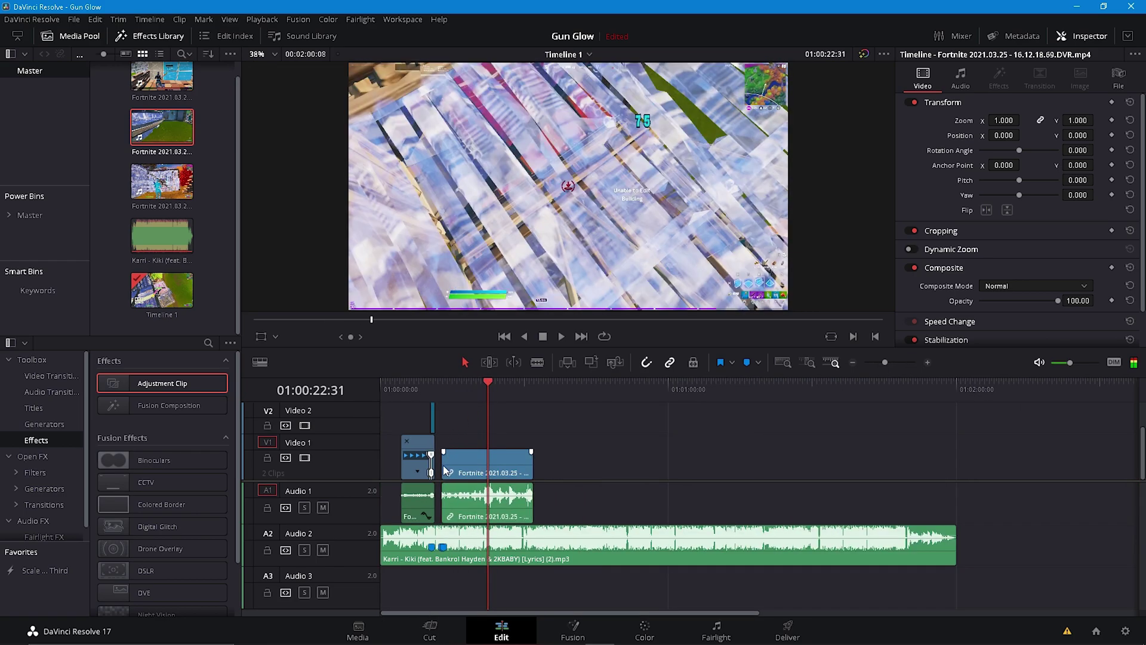
pyautogui.moveTo(531, 472); pyautogui.dragTo(466, 471)
# Trim the second clip's start further and move the clip so it begins at Marker 3, 01:00:13:07
pyautogui.click(444, 391)
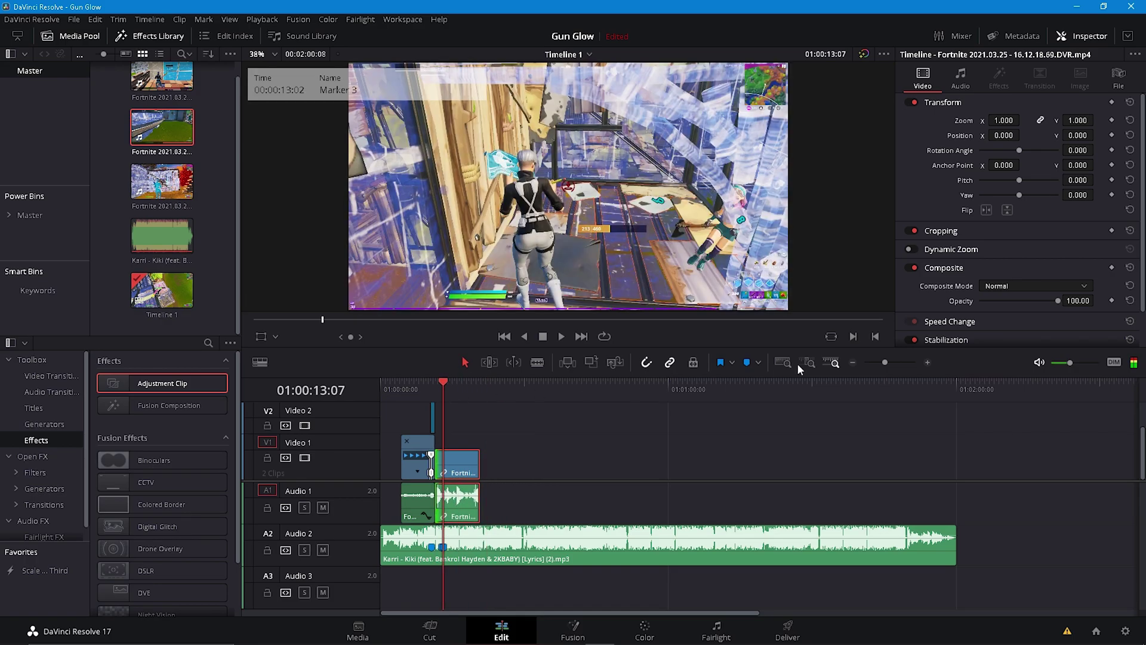
pyautogui.moveTo(883, 361); pyautogui.dragTo(897, 360)
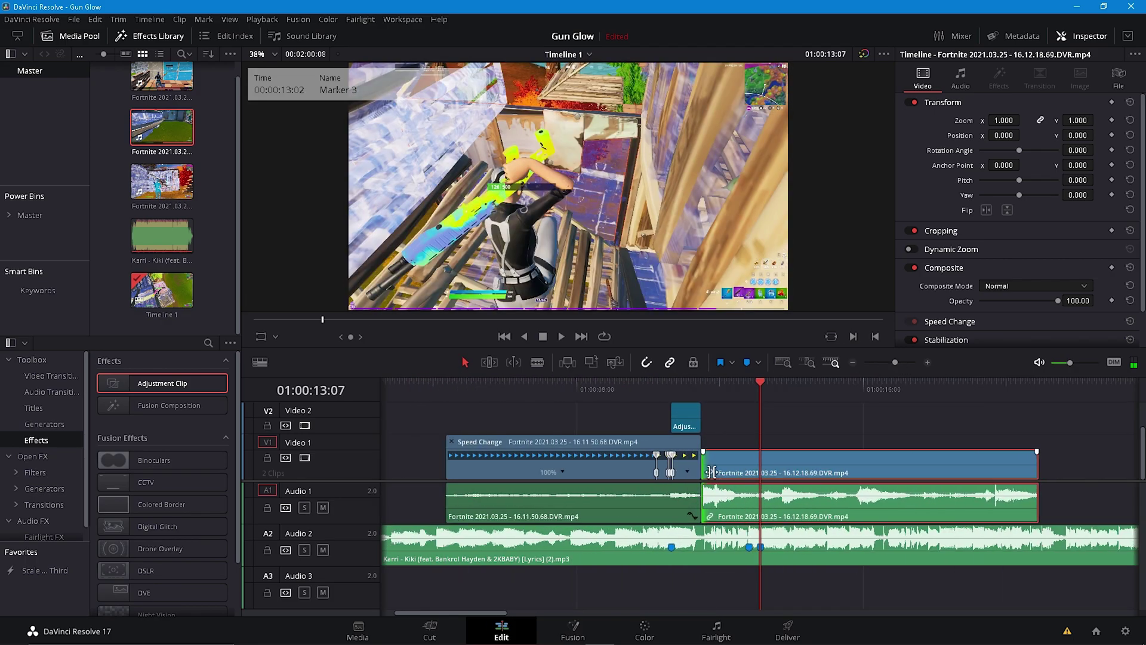
pyautogui.moveTo(712, 473); pyautogui.dragTo(954, 469)
pyautogui.moveTo(1012, 481); pyautogui.dragTo(801, 473)
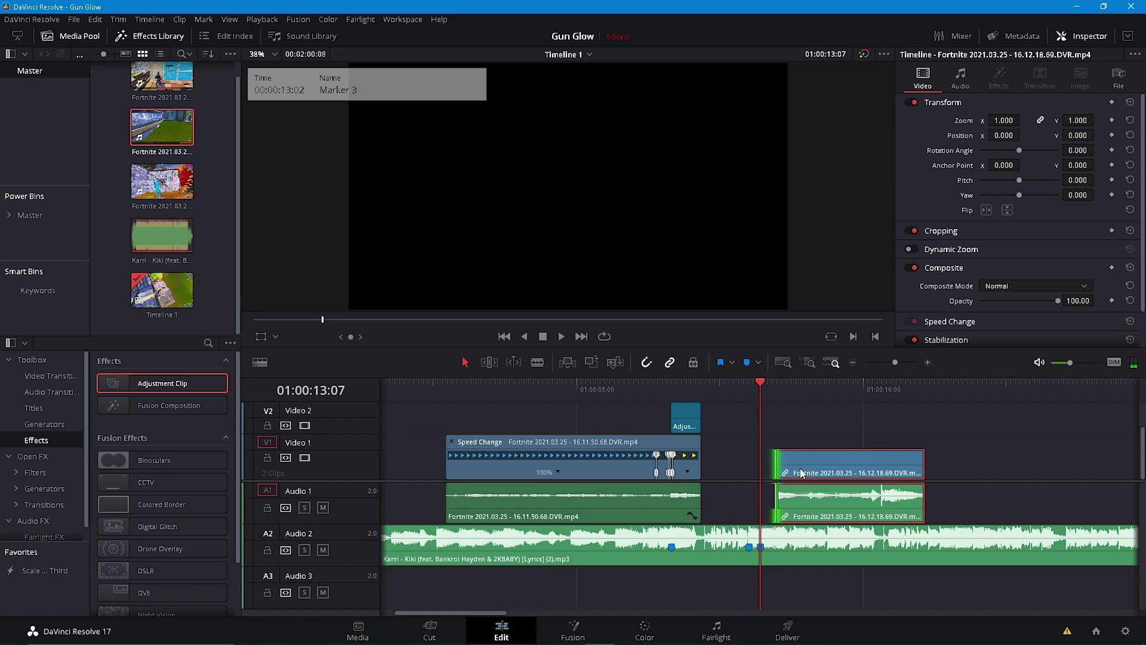
pyautogui.click(827, 481)
pyautogui.moveTo(779, 472); pyautogui.dragTo(763, 471)
pyautogui.scroll(2, 929, 437)
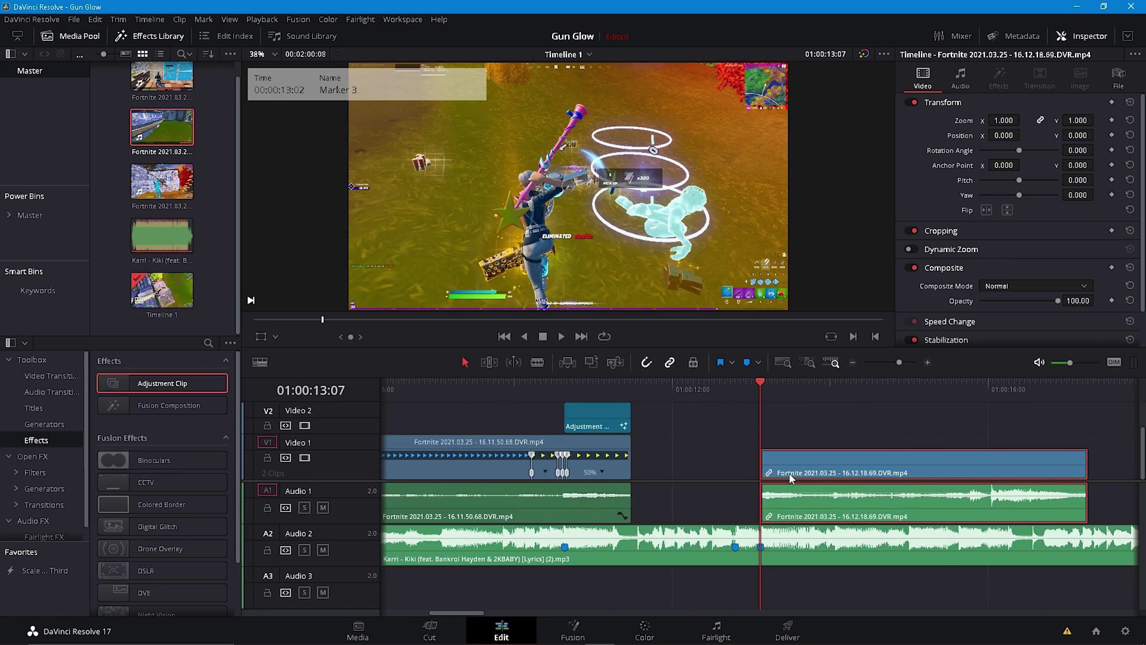
# Extend and reposition the second clip to start at the first clip's end with its shot at Marker 3, and play it back
pyautogui.click(760, 473)
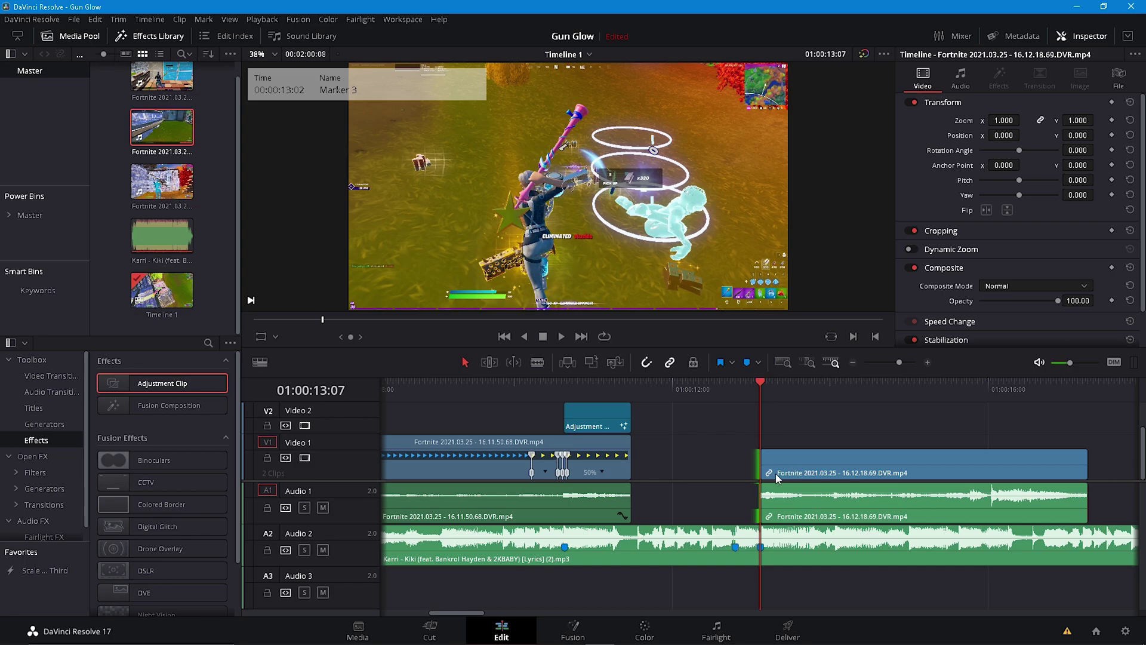
pyautogui.click(803, 468)
pyautogui.click(867, 428)
pyautogui.click(988, 473)
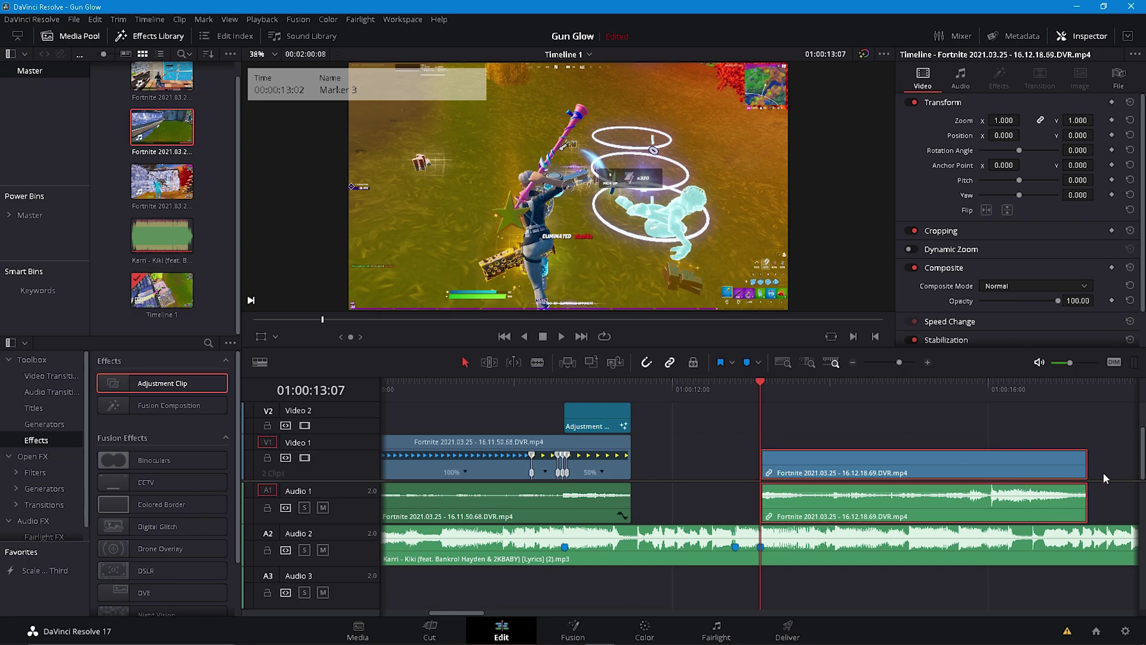
pyautogui.moveTo(1084, 470)
pyautogui.mouseDown()
pyautogui.moveTo(1010, 479)
pyautogui.moveTo(1105, 468)
pyautogui.moveTo(1095, 472)
pyautogui.mouseUp()
pyautogui.moveTo(778, 472); pyautogui.dragTo(725, 472)
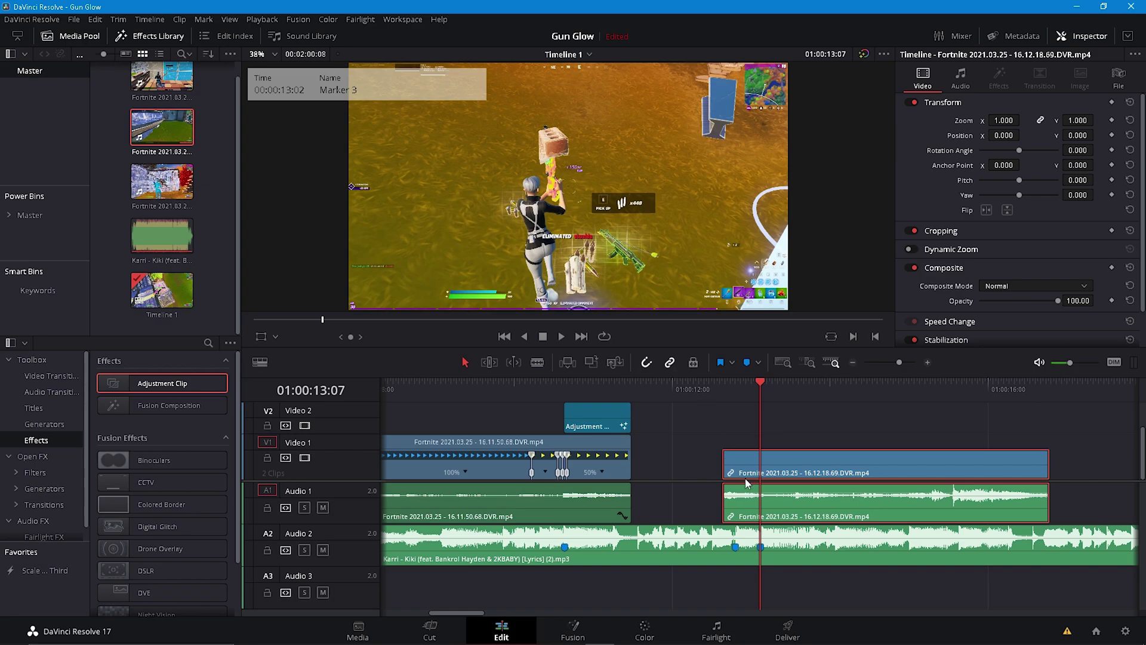
pyautogui.moveTo(733, 458); pyautogui.dragTo(632, 472)
pyautogui.click(632, 385)
pyautogui.press('space')
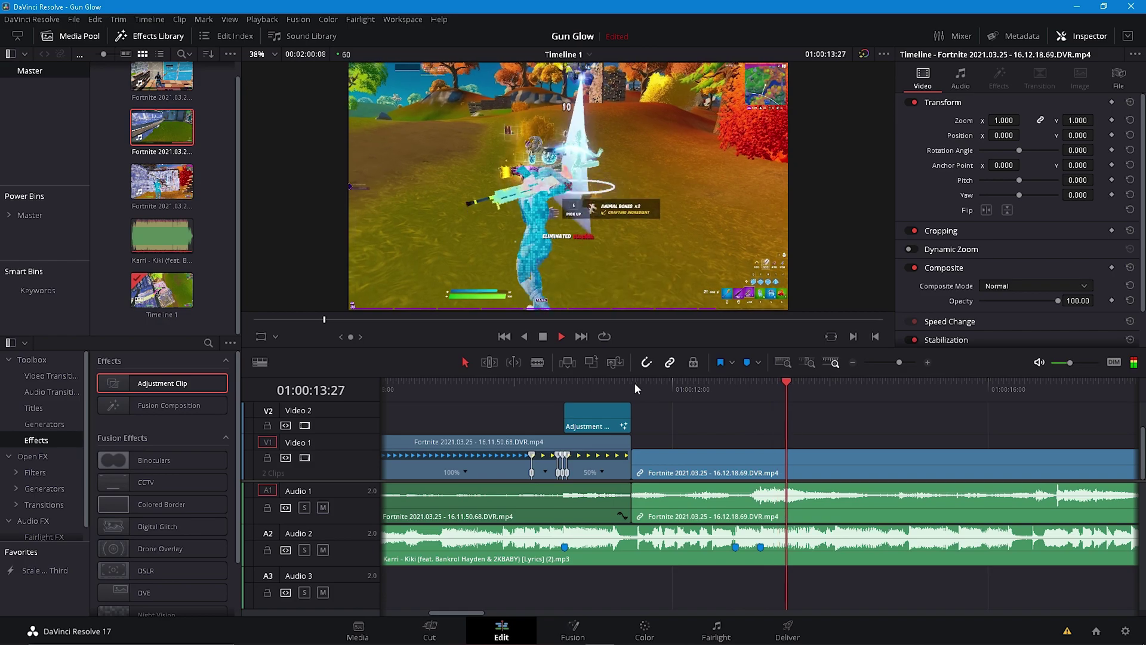
# Show the second clip's retime controls and add a speed point at Marker 3, 01:00:13:07
pyautogui.moveTo(727, 391)
pyautogui.mouseDown()
pyautogui.moveTo(784, 385)
pyautogui.moveTo(756, 391)
pyautogui.mouseUp()
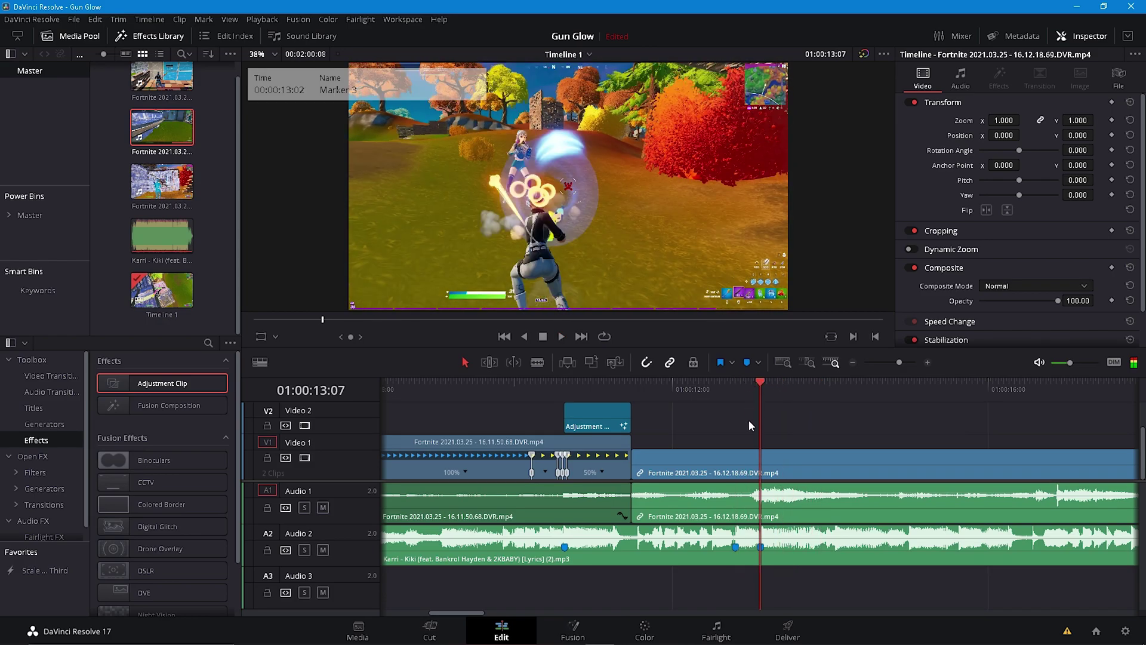
pyautogui.rightClick(783, 464)
pyautogui.click(848, 244)
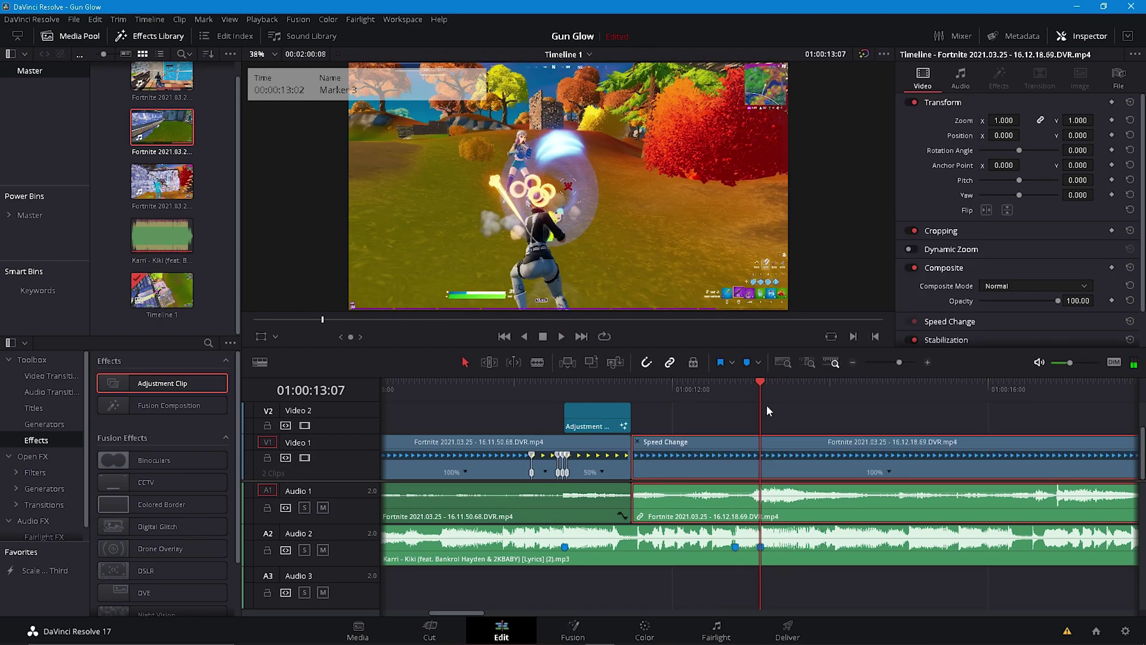
pyautogui.click(889, 472)
pyautogui.click(898, 486)
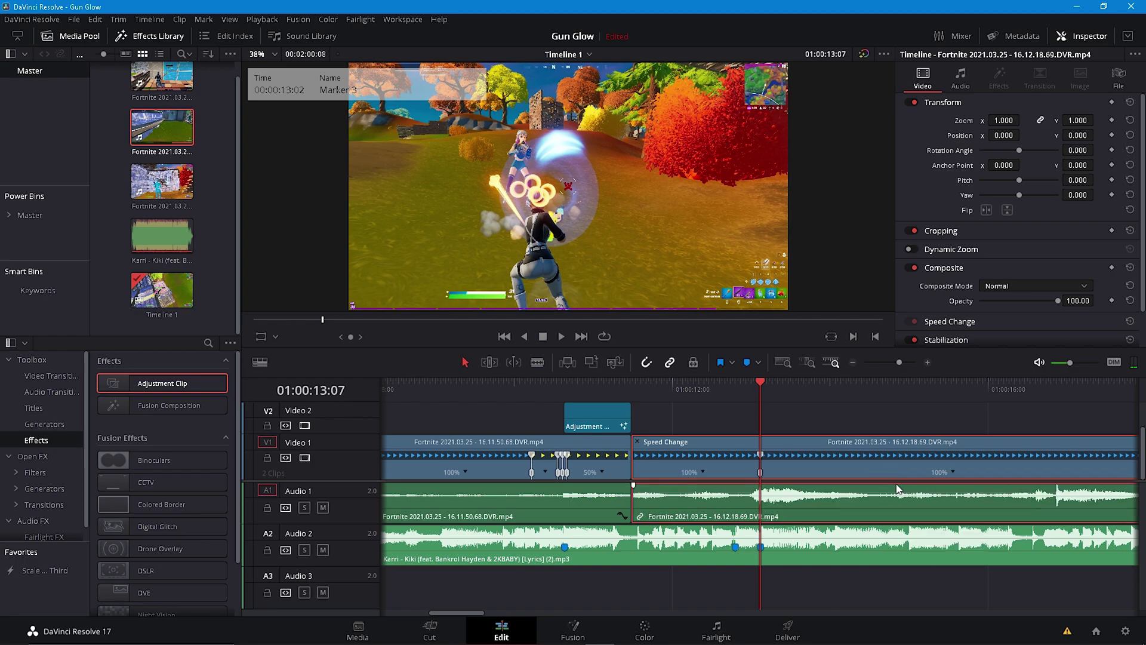
# Add two more speed points before the shot in the second clip, at about 01:00:12:53 and at 01:00:12:42
pyautogui.press('Left')
pyautogui.press('Left')
pyautogui.press('Left')
pyautogui.press('Left')
pyautogui.press('Left')
pyautogui.press('Left')
pyautogui.press('Left')
pyautogui.press('Left')
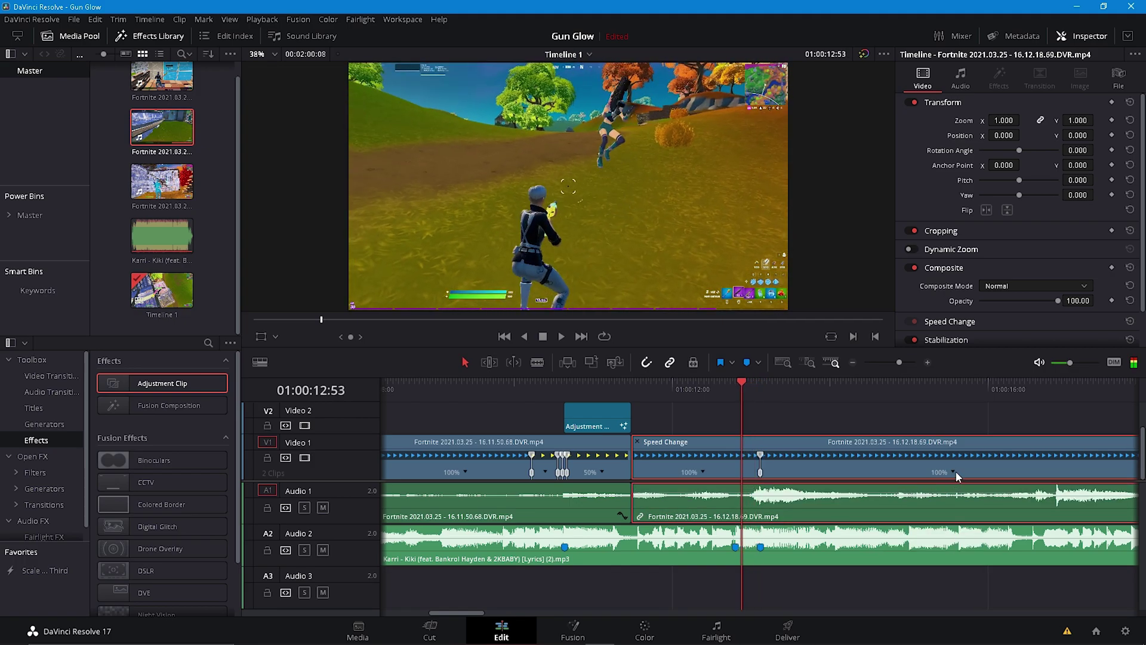
pyautogui.click(953, 471)
pyautogui.click(969, 488)
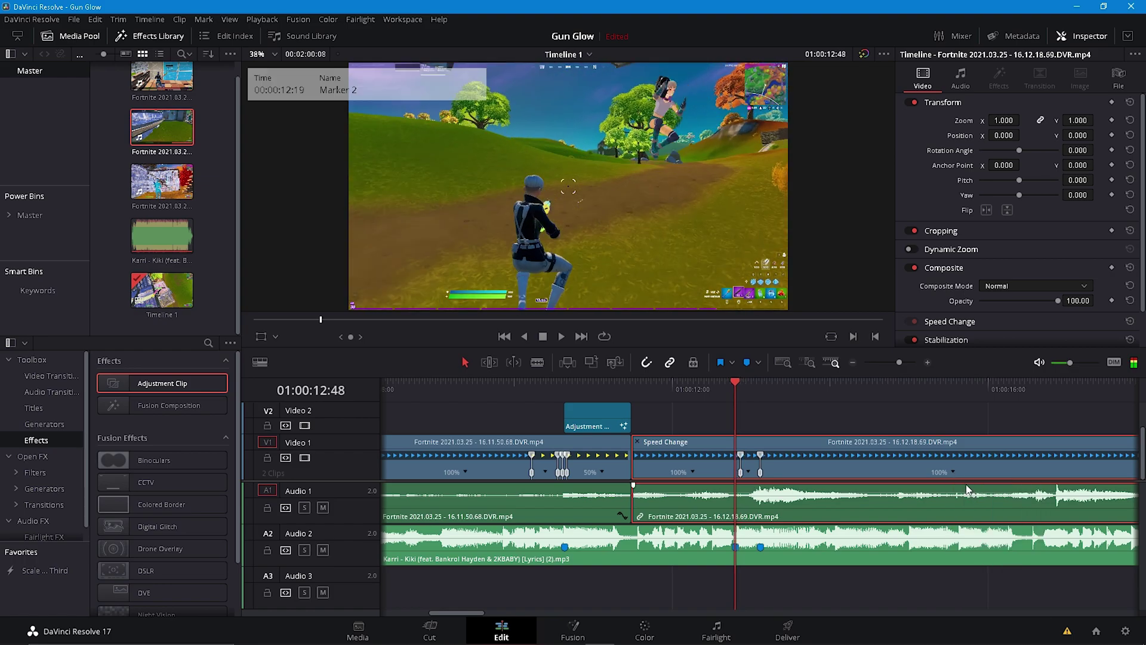
pyautogui.click(953, 471)
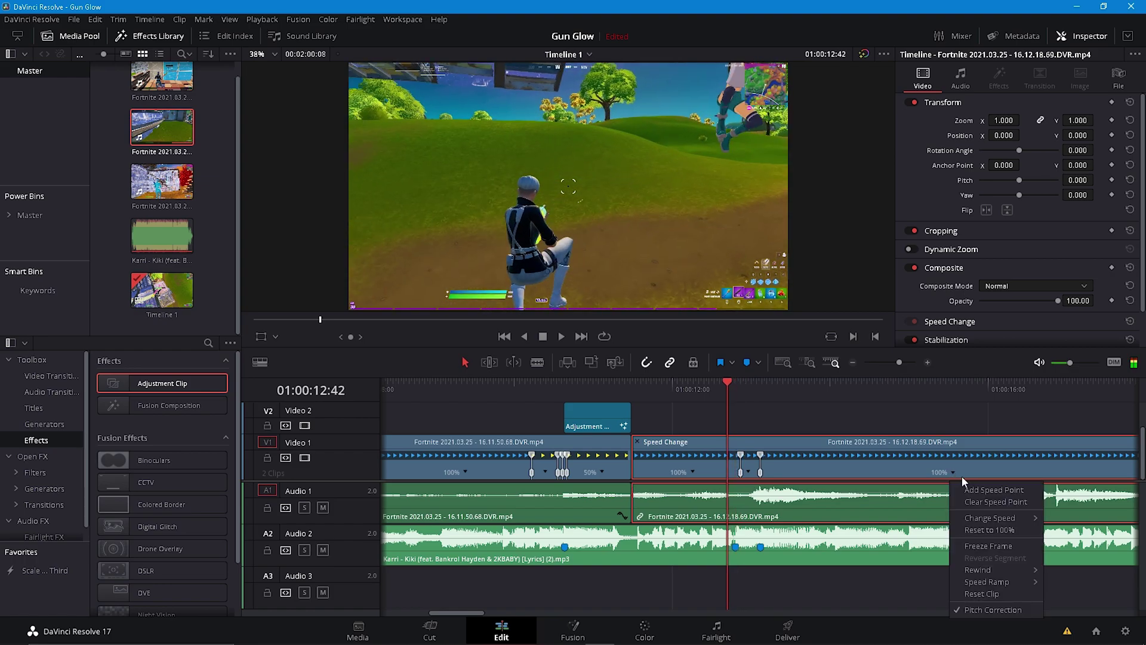
pyautogui.click(973, 489)
# Add a speed point just after the shot in the second clip, at 01:00:13:12
pyautogui.moveTo(742, 385); pyautogui.dragTo(761, 383)
pyautogui.press('Right')
pyautogui.press('Right')
pyautogui.press('Right')
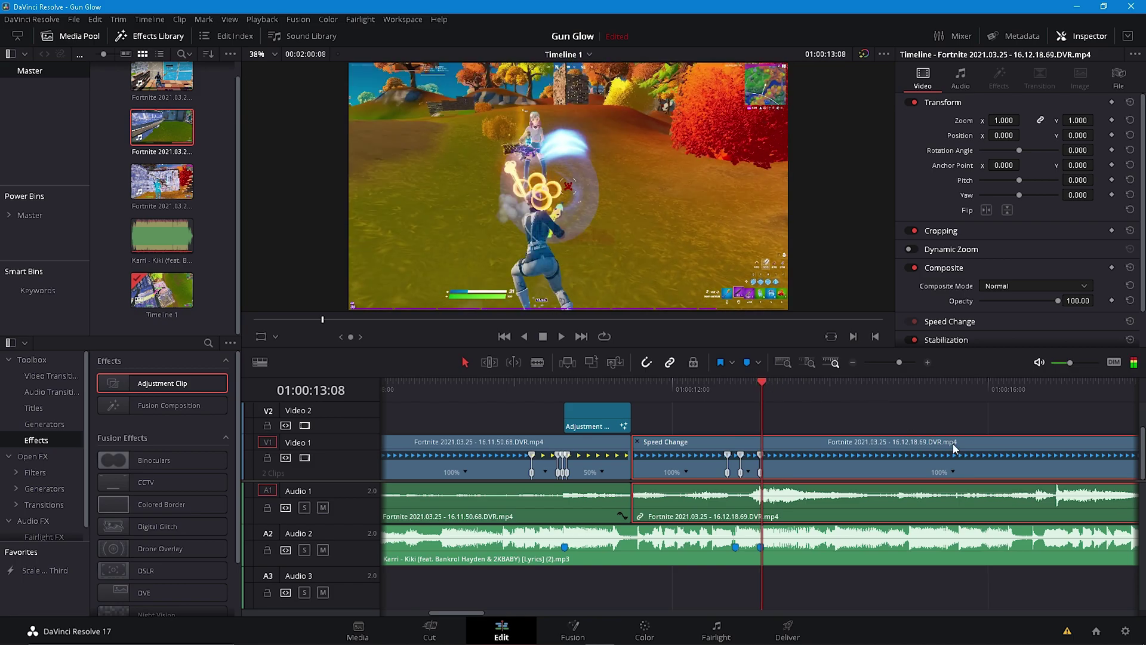
pyautogui.click(952, 472)
pyautogui.click(972, 488)
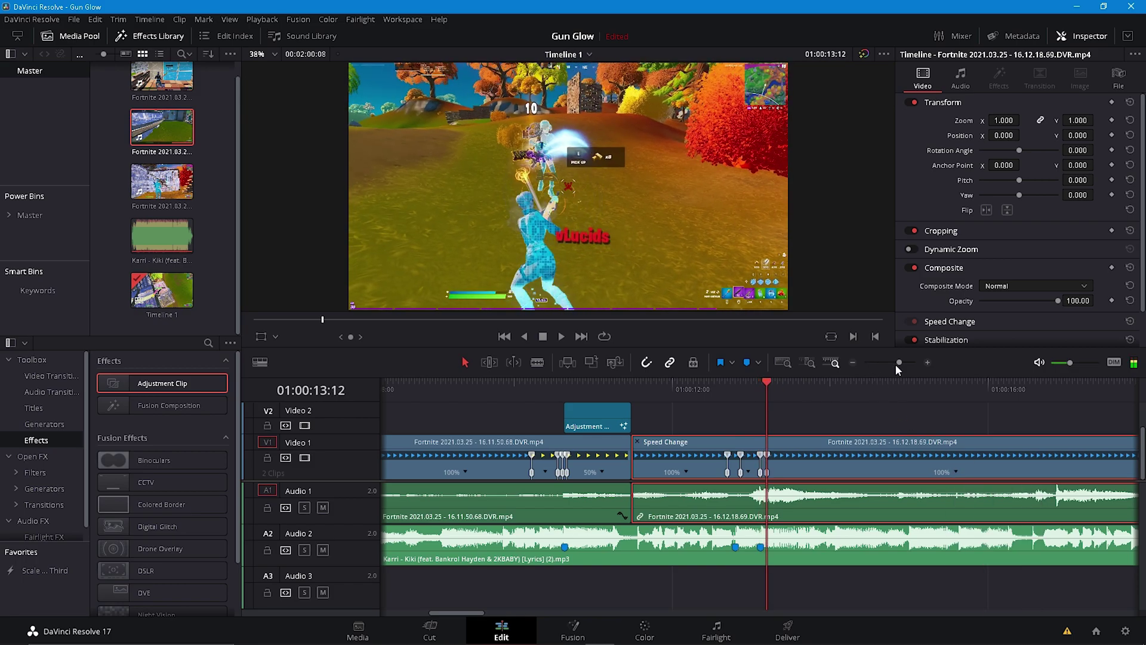
# Set the speed of the second clip's segment between its first two speed points to 50%
pyautogui.moveTo(897, 363); pyautogui.dragTo(905, 363)
pyautogui.click(679, 472)
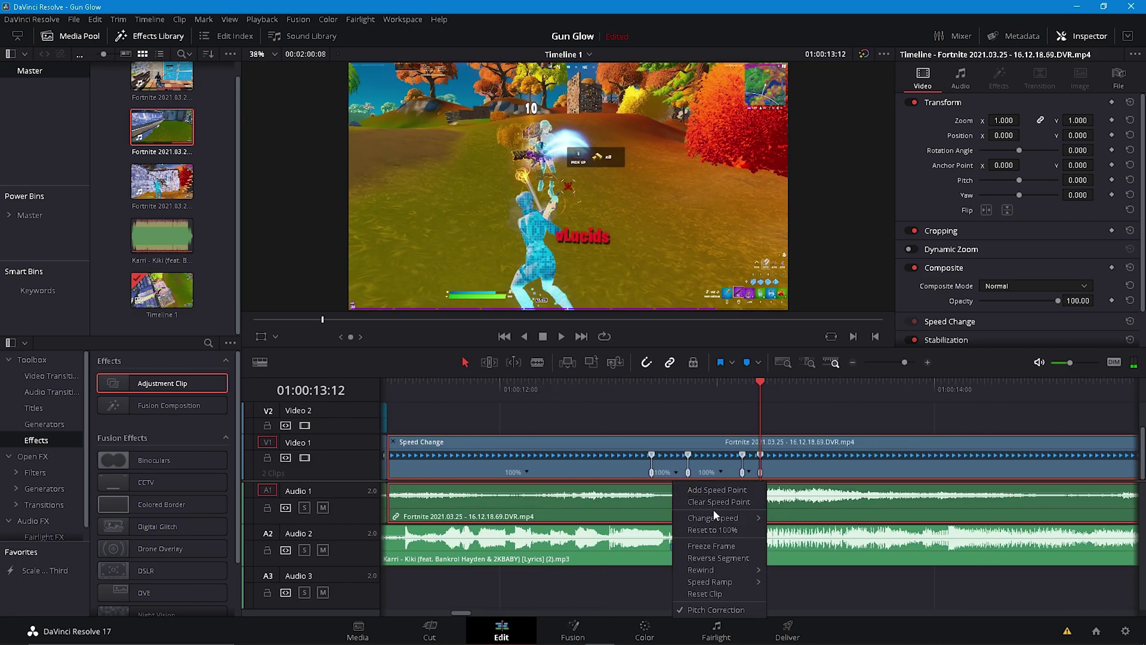
pyautogui.moveTo(714, 516)
pyautogui.click(794, 544)
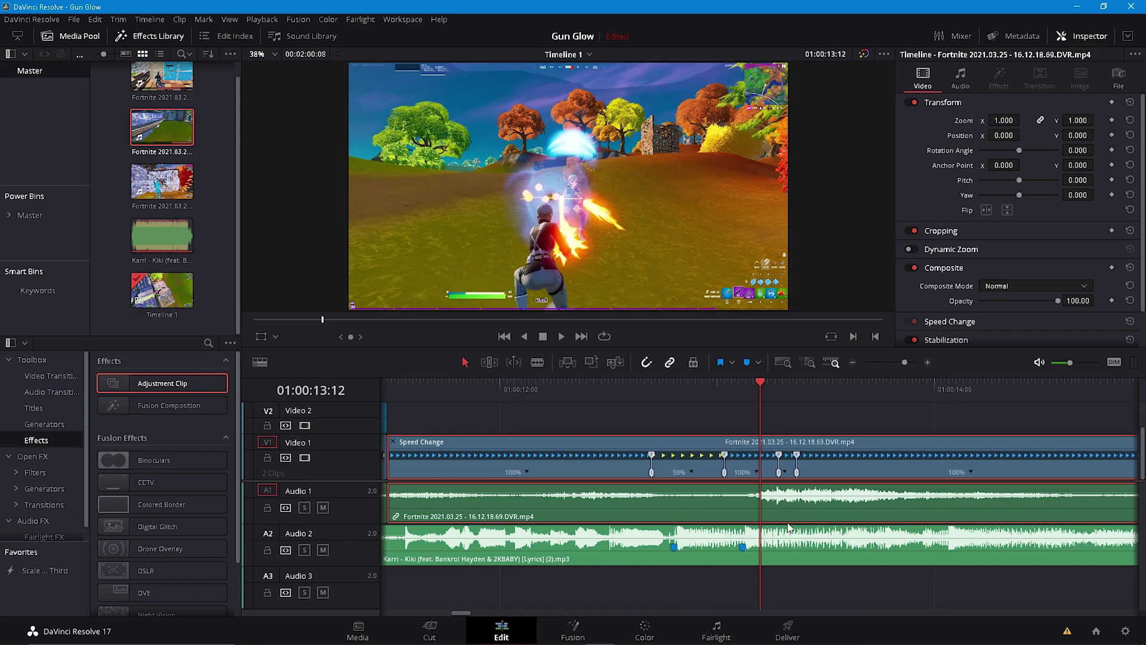
pyautogui.click(757, 473)
pyautogui.moveTo(795, 515)
pyautogui.click(872, 610)
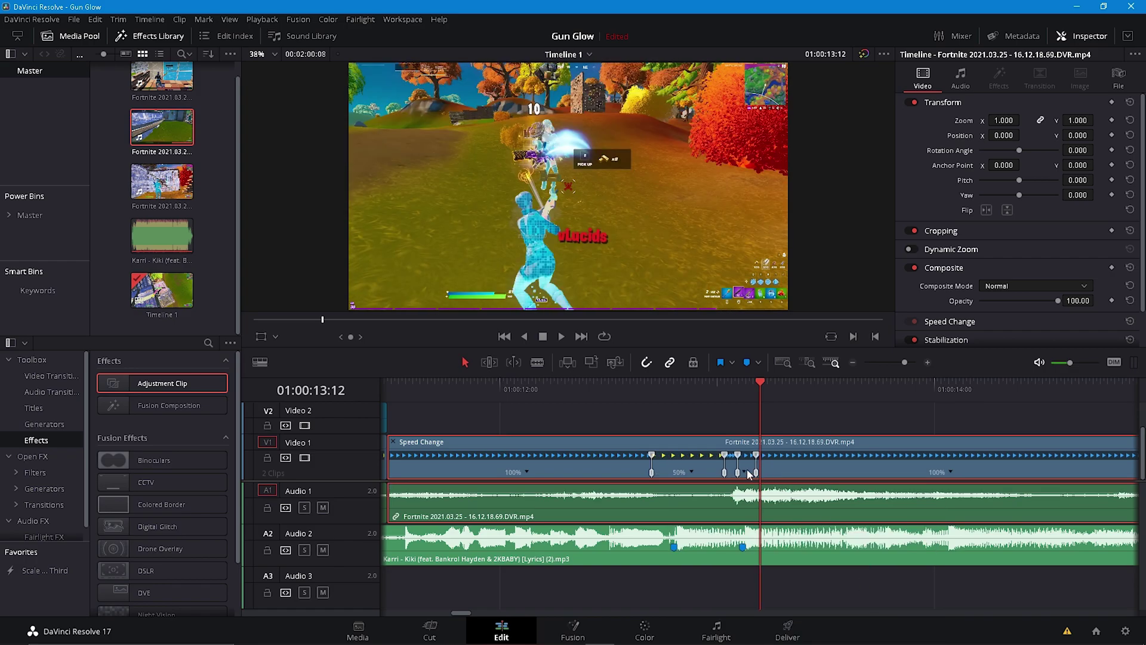
pyautogui.click(745, 472)
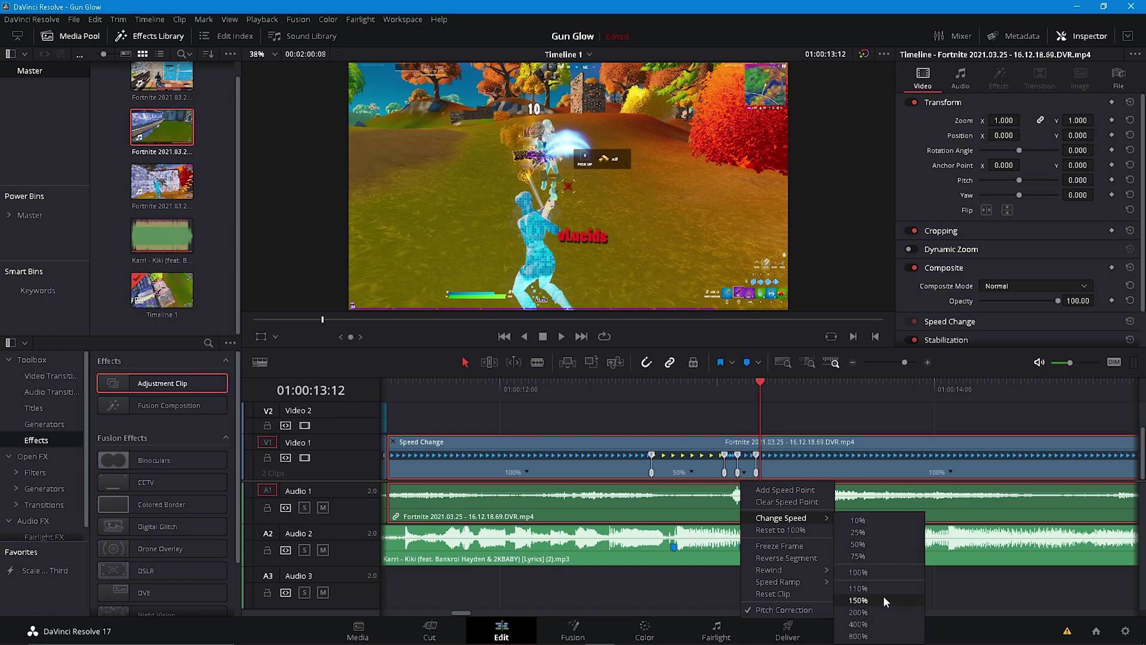
pyautogui.click(883, 599)
pyautogui.click(917, 363)
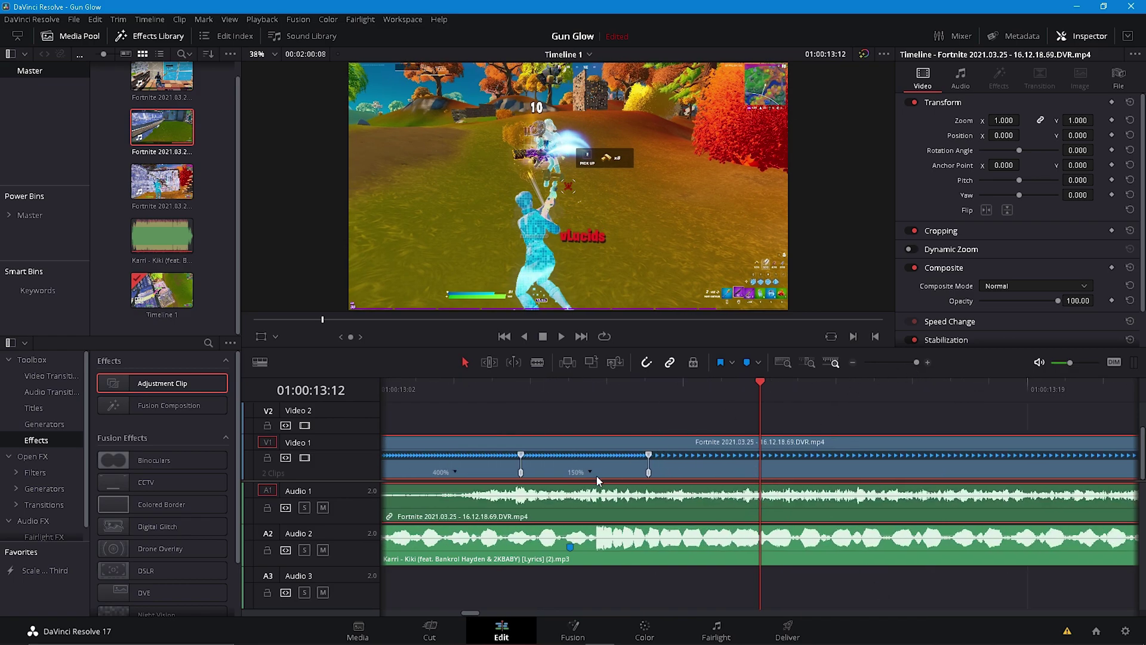
pyautogui.moveTo(915, 363); pyautogui.dragTo(908, 362)
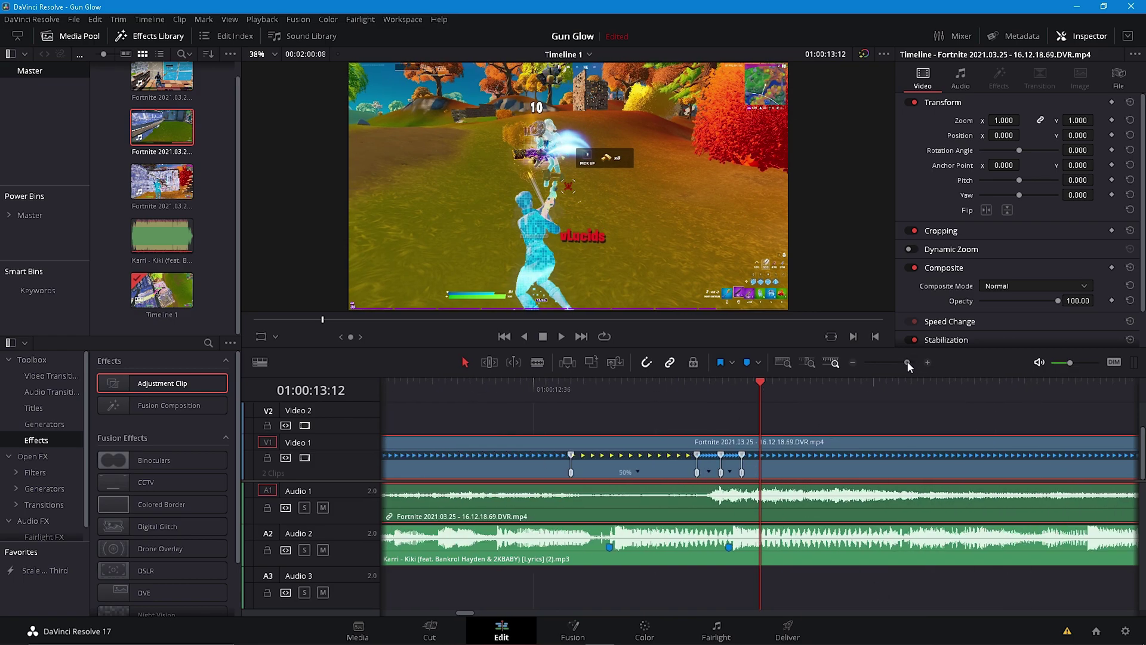
pyautogui.hotkey('ctrl', 'z')
pyautogui.hotkey('ctrl', 'z')
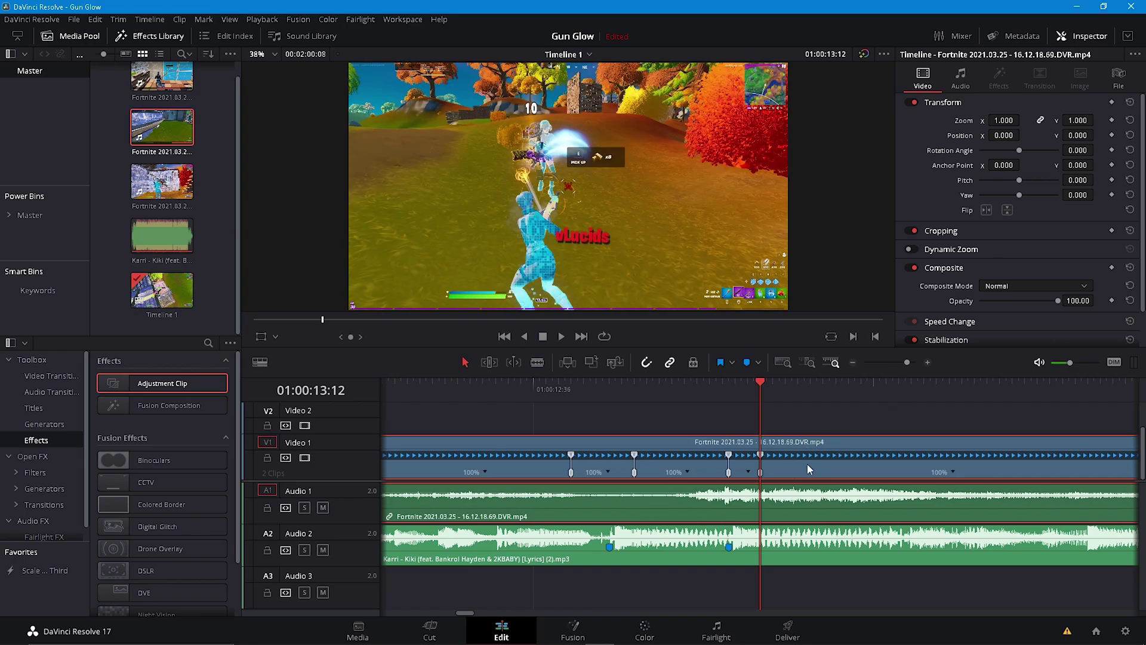
# Set the second clip's segment between its first two speed points to 50% speed
pyautogui.rightClick(807, 465)
pyautogui.click(847, 460)
pyautogui.click(608, 472)
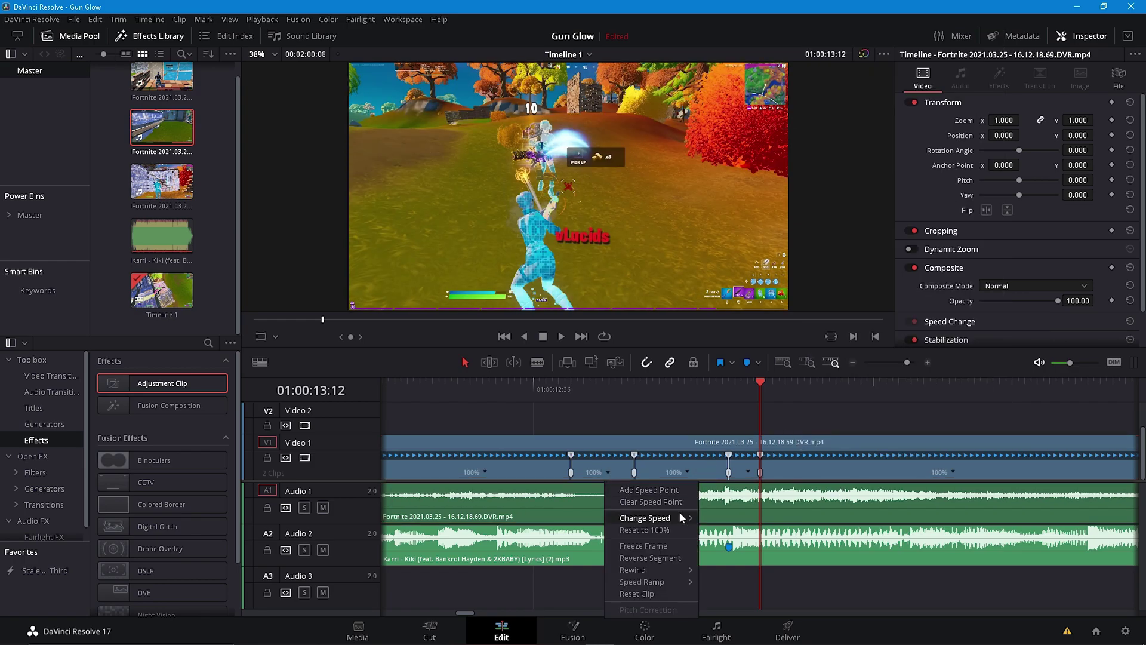
pyautogui.moveTo(679, 511)
pyautogui.click(725, 544)
# Set the second clip's segment between the second and third speed points to 400% and the following short segment to 150%
pyautogui.click(751, 472)
pyautogui.moveTo(797, 518)
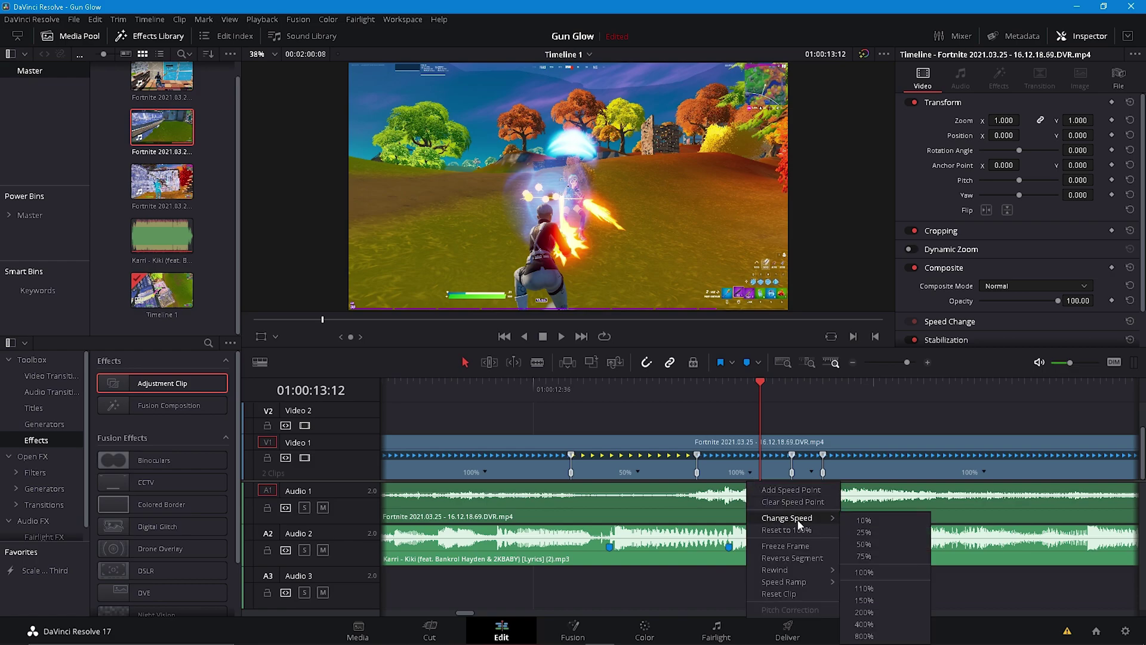
pyautogui.click(884, 621)
pyautogui.click(744, 475)
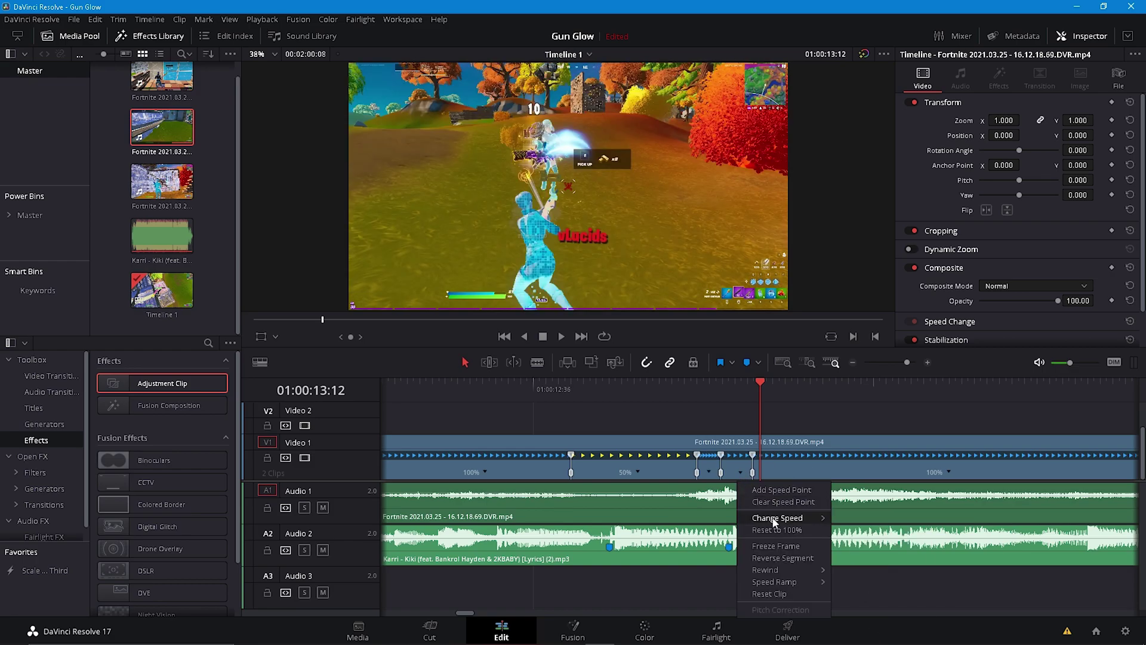
pyautogui.click(878, 599)
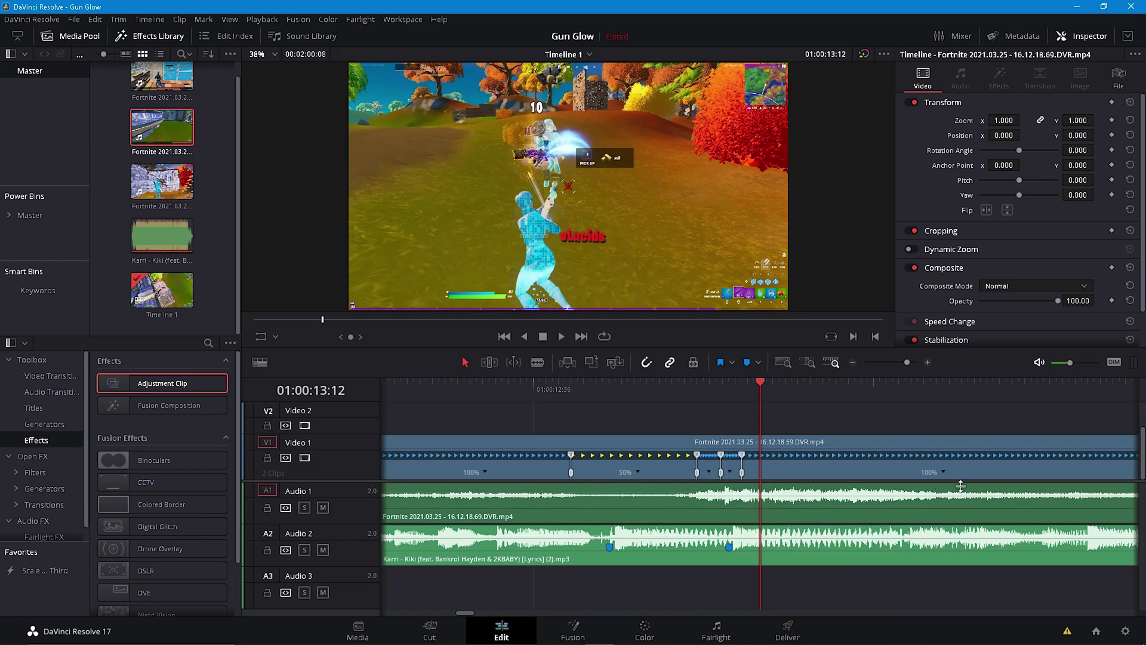
# Set the second clip's segment after its last speed point to 50% speed and play back the retimed shot
pyautogui.click(943, 473)
pyautogui.moveTo(1015, 520)
pyautogui.click(1058, 544)
pyautogui.moveTo(717, 391); pyautogui.dragTo(770, 393)
pyautogui.press('space')
pyautogui.press('space')
# Copy the adjustment clip over the first clip's shot and paste it on Video 2 at Marker 3, 01:00:13:07
pyautogui.moveTo(907, 362); pyautogui.dragTo(897, 360)
pyautogui.click(606, 412)
pyautogui.click(708, 391)
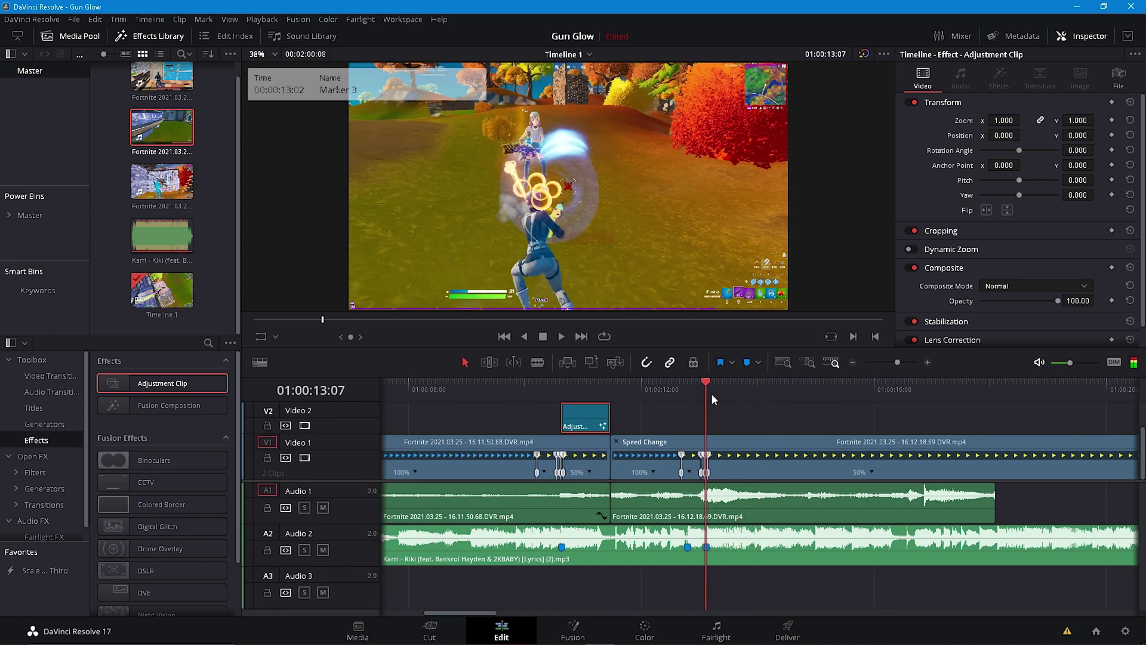
pyautogui.hotkey('ctrl', 'c')
pyautogui.hotkey('ctrl', 'v')
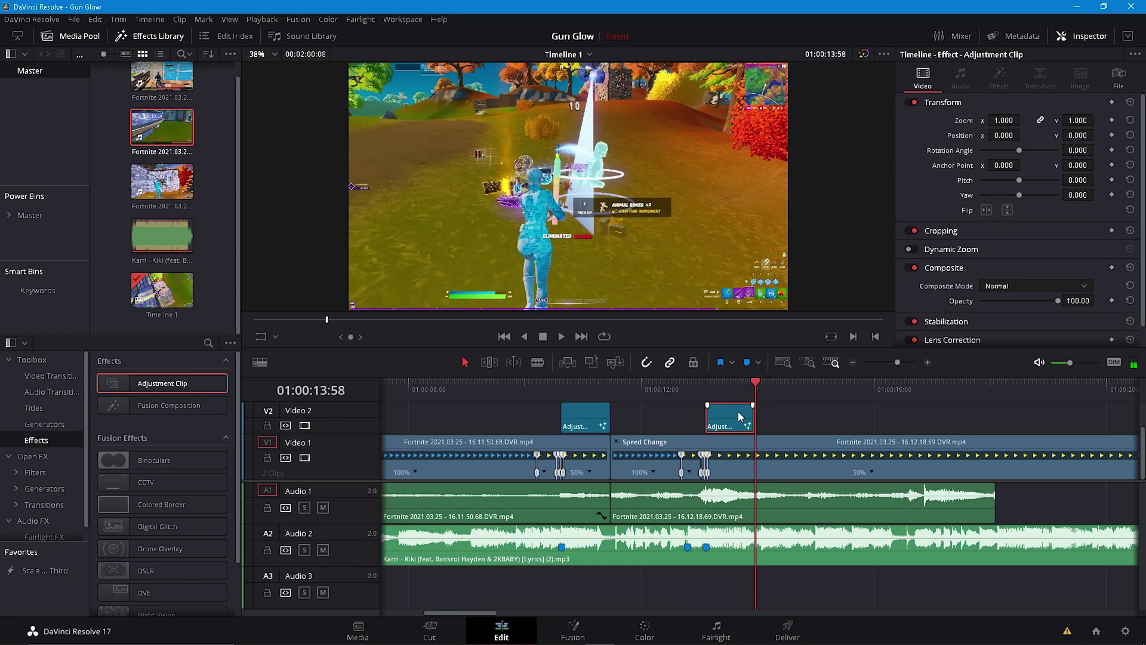
# Split the second clip's video and audio at the end of the pasted adjustment clip, 01:00:13:58
pyautogui.moveTo(703, 384); pyautogui.dragTo(747, 377)
pyautogui.click(786, 468)
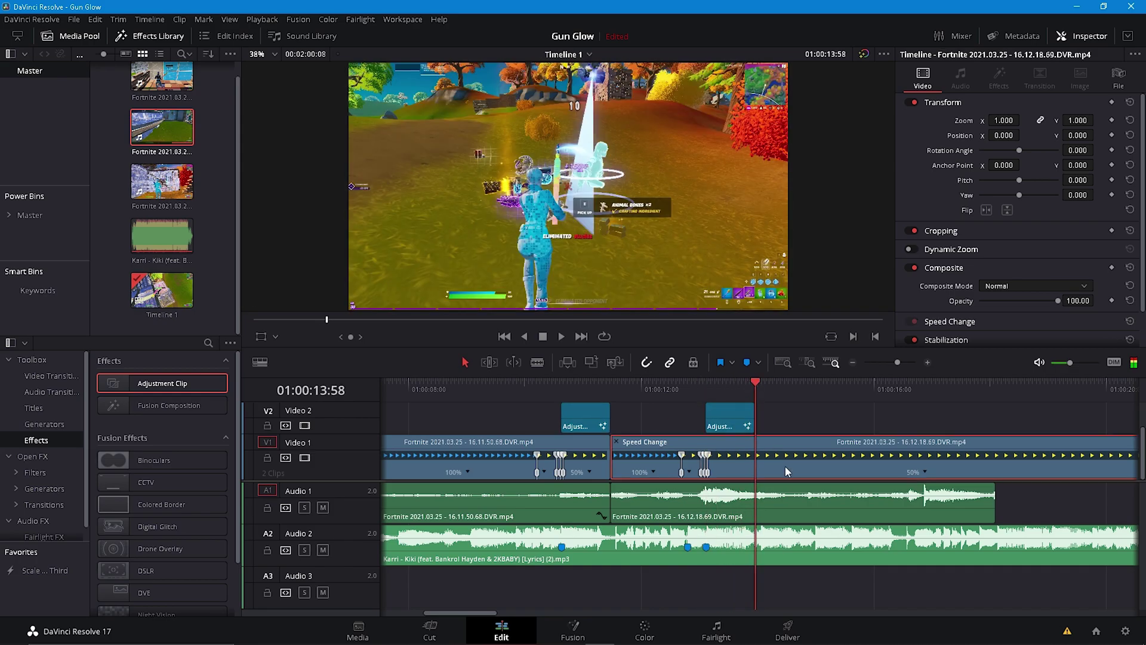
pyautogui.hotkey('ctrl', 'b')
pyautogui.click(784, 500)
pyautogui.hotkey('ctrl', 'b')
pyautogui.moveTo(800, 430); pyautogui.dragTo(839, 539)
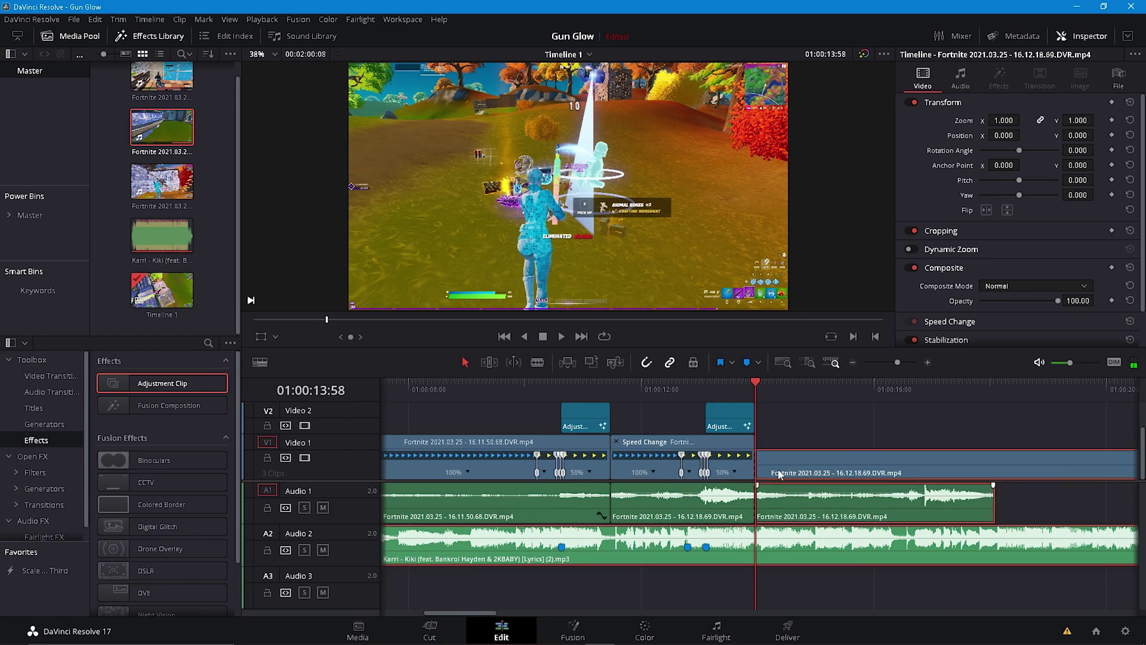
pyautogui.press('Delete')
pyautogui.hotkey('ctrl', 'z')
# Delete the second clip's video and audio after the split, leaving the music track out of the selection
pyautogui.moveTo(819, 428); pyautogui.dragTo(855, 521)
pyautogui.press('Delete')
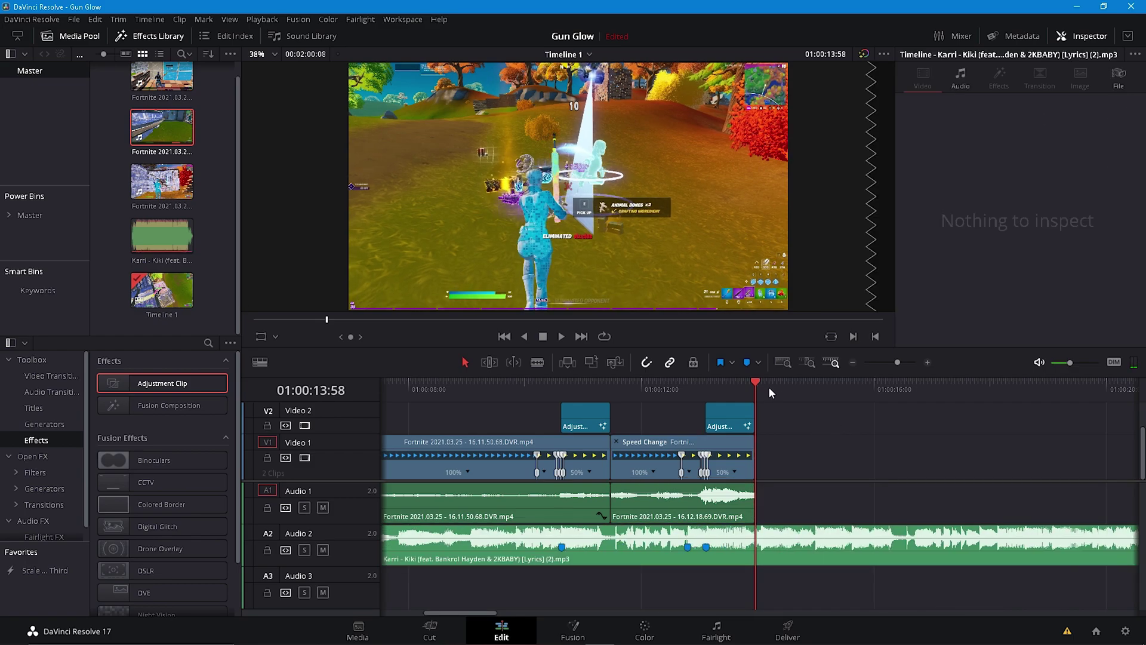
# Add a new adjustment clip on Video 4 above the second clip, spanning from Marker 2 at 01:00:12:48 to Marker 3 at 01:00:13:07
pyautogui.moveTo(759, 386); pyautogui.dragTo(705, 387)
pyautogui.click(689, 385)
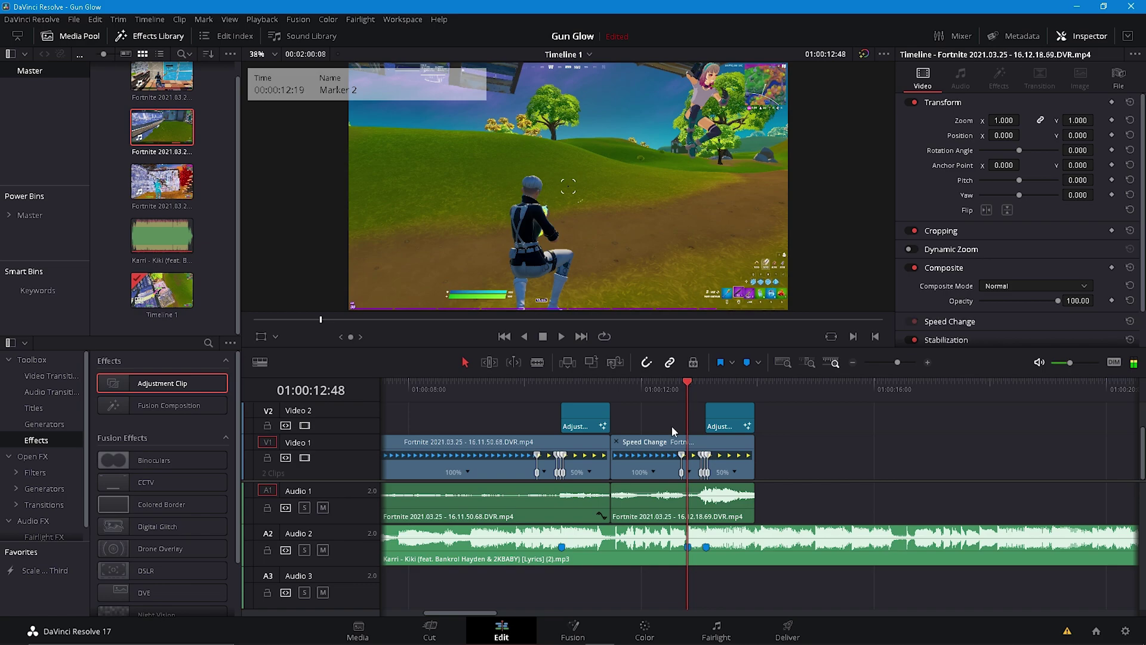
pyautogui.moveTo(163, 383); pyautogui.dragTo(709, 406)
pyautogui.click(712, 385)
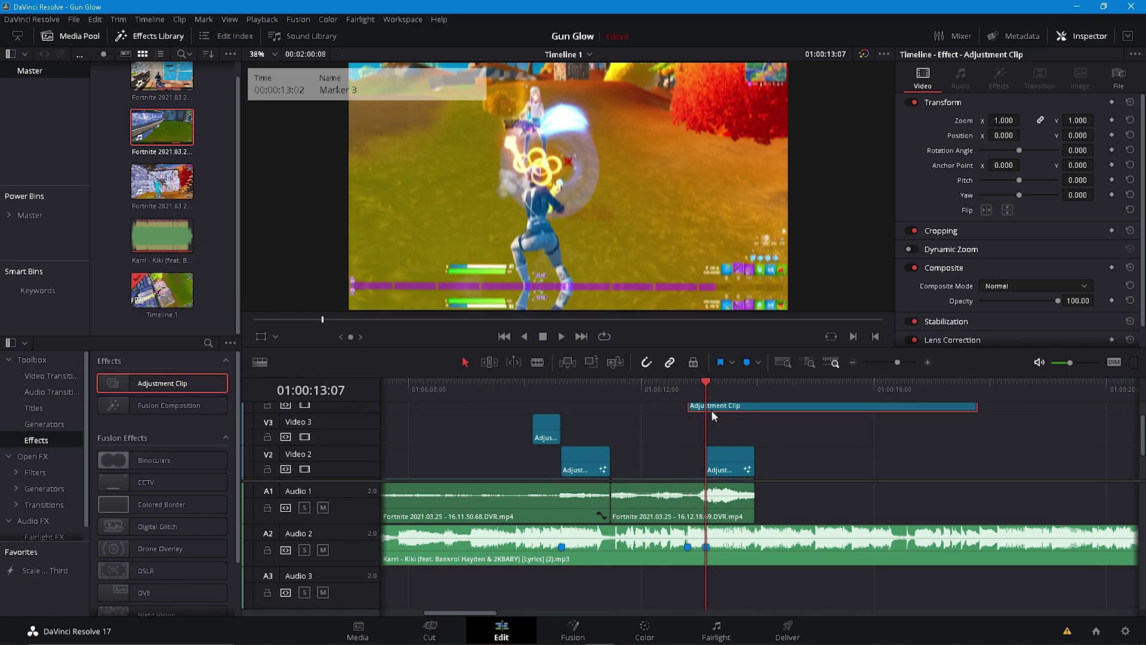
pyautogui.press('Delete')
pyautogui.click(697, 384)
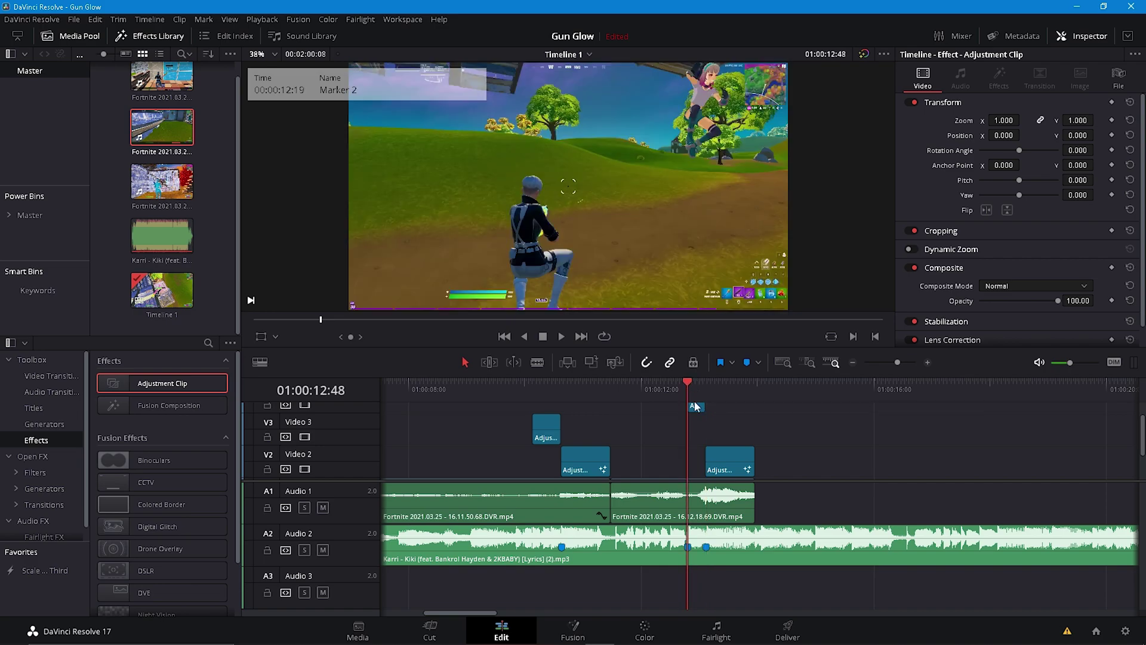
# Open the new adjustment clip in Fusion and insert the saved S_Shake preset from File Explorer between MediaIn1 and MediaOut1
pyautogui.click(903, 362)
pyautogui.rightClick(776, 408)
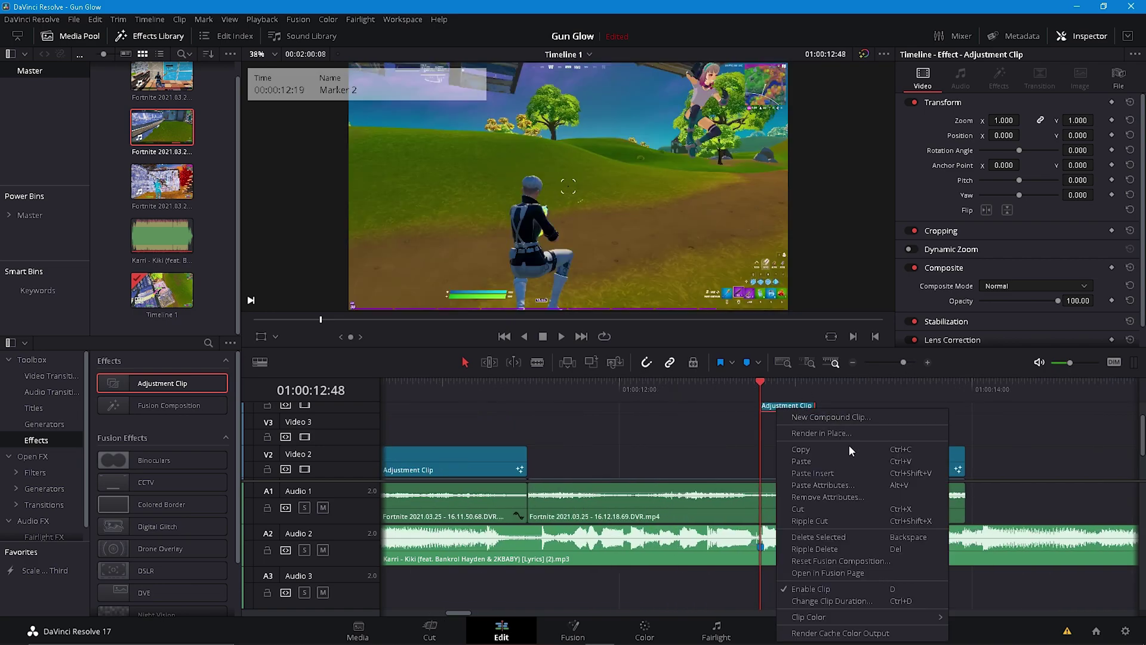
pyautogui.press('Escape')
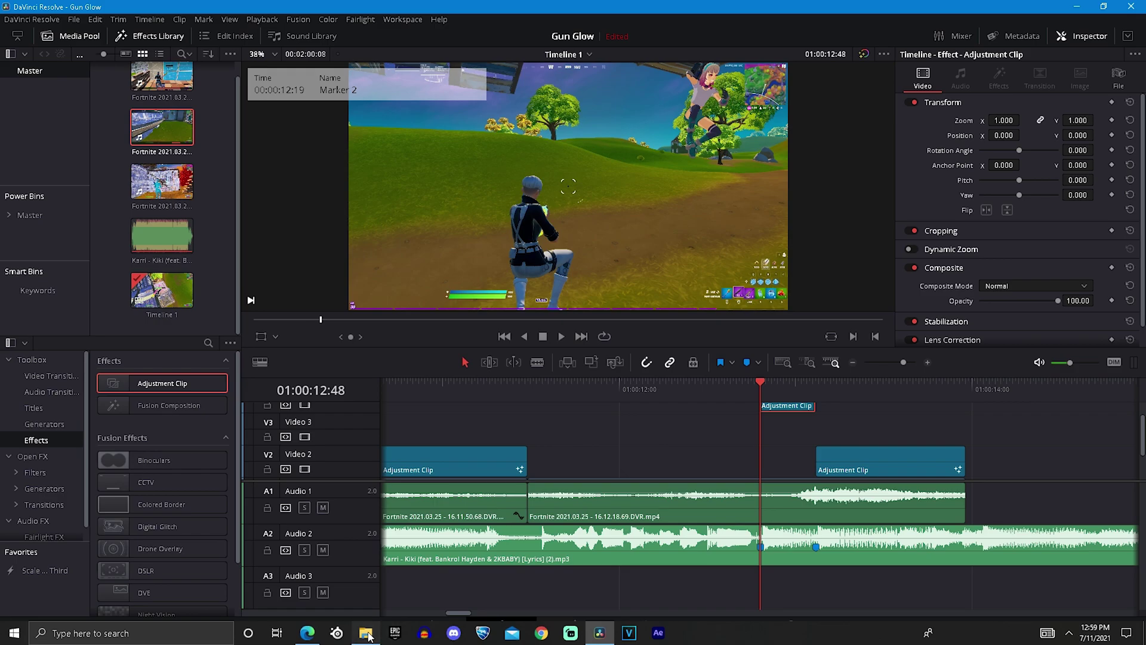
pyautogui.click(366, 633)
pyautogui.moveTo(221, 322); pyautogui.dragTo(196, 459)
pyautogui.click(561, 249)
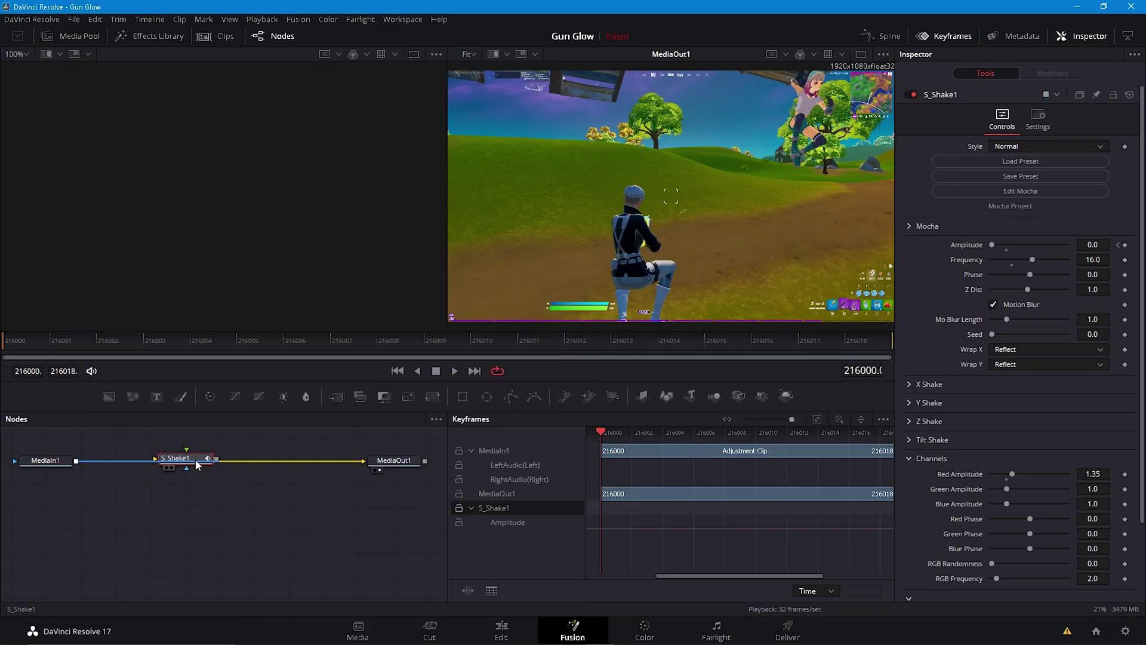
# Clear the shake's existing Amplitude animation and keyframe the Amplitude at 1 on frame 216000
pyautogui.click(1124, 245)
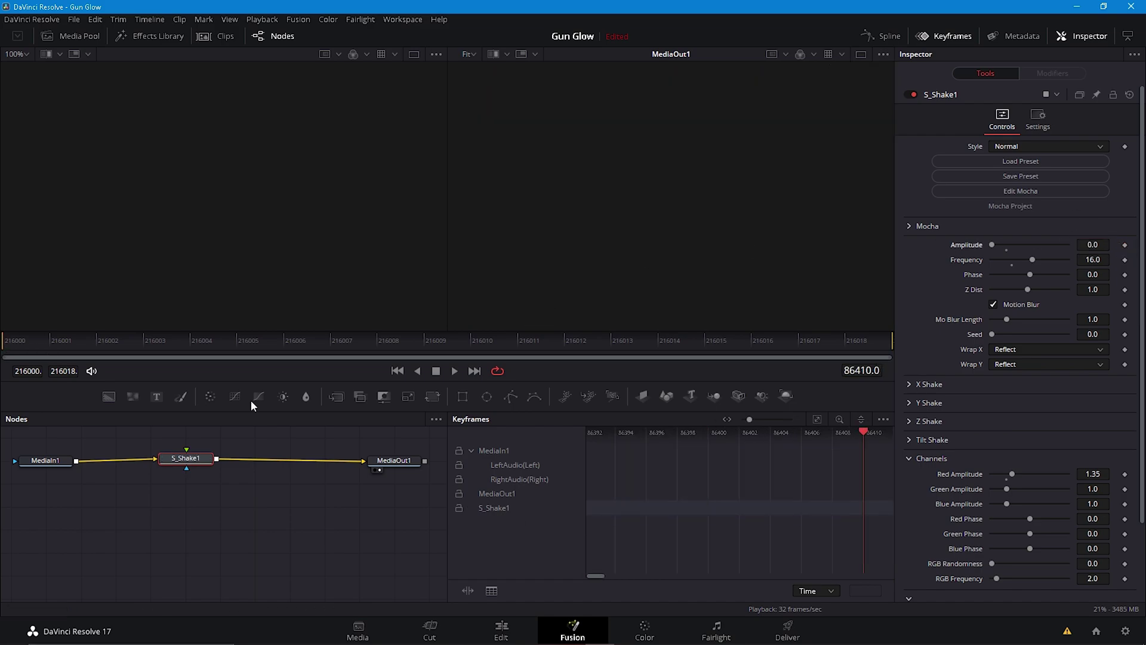
pyautogui.click(20, 346)
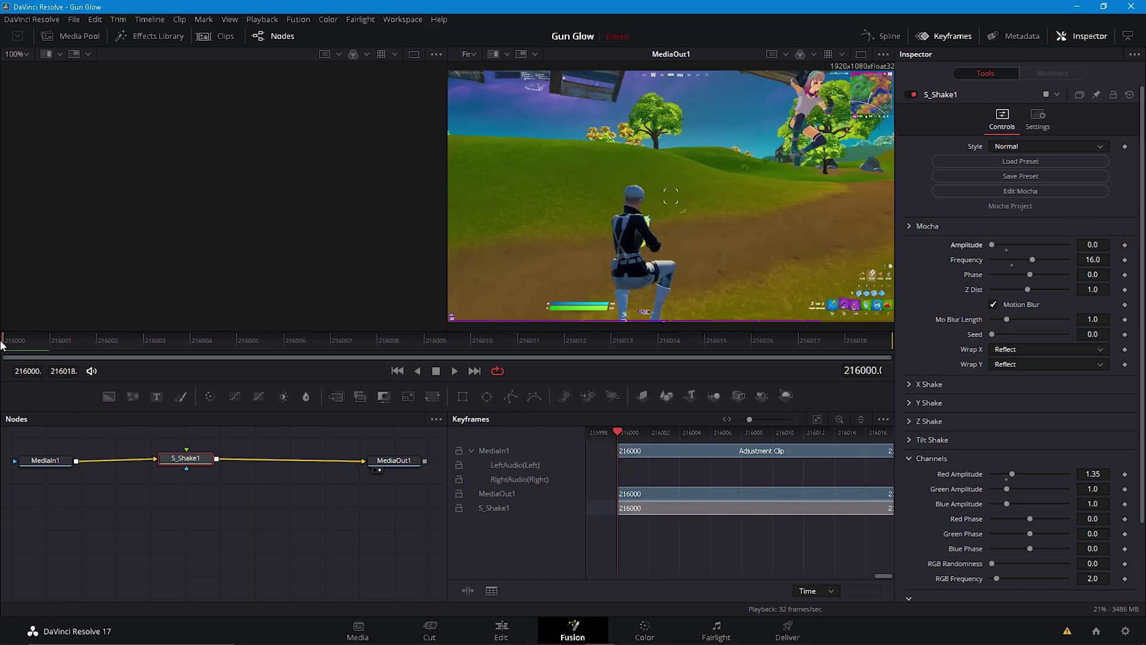
pyautogui.click(1125, 245)
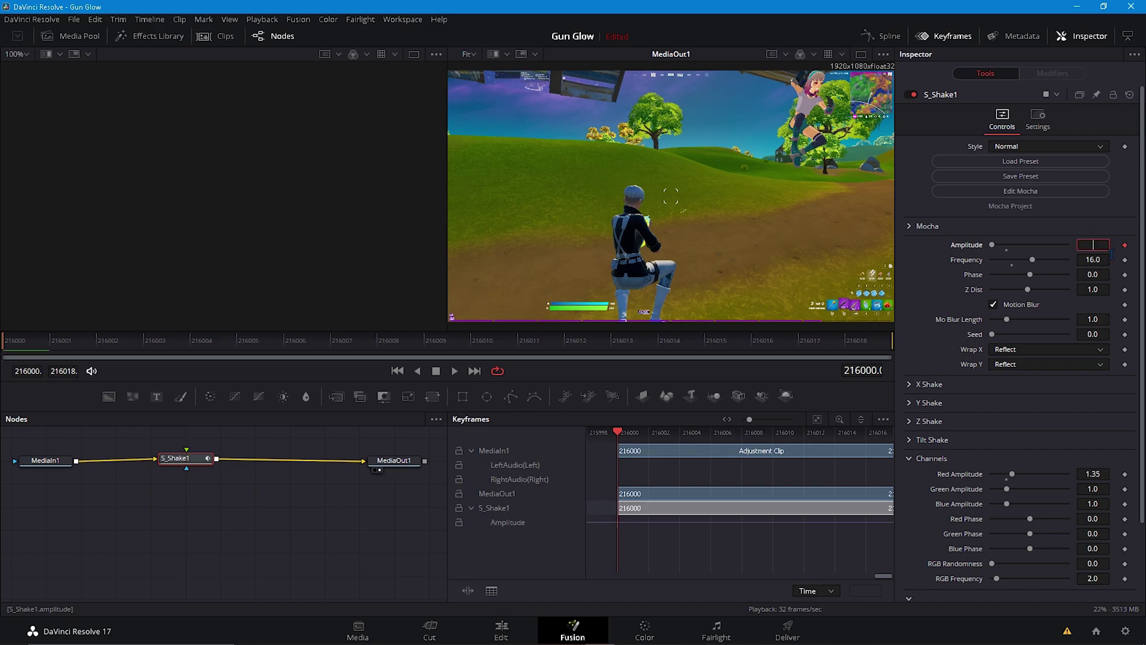
pyautogui.write('1')
pyautogui.press('Tab')
# Keyframe the shake's Amplitude at 0 on frame 216008
pyautogui.click(284, 468)
pyautogui.press('space')
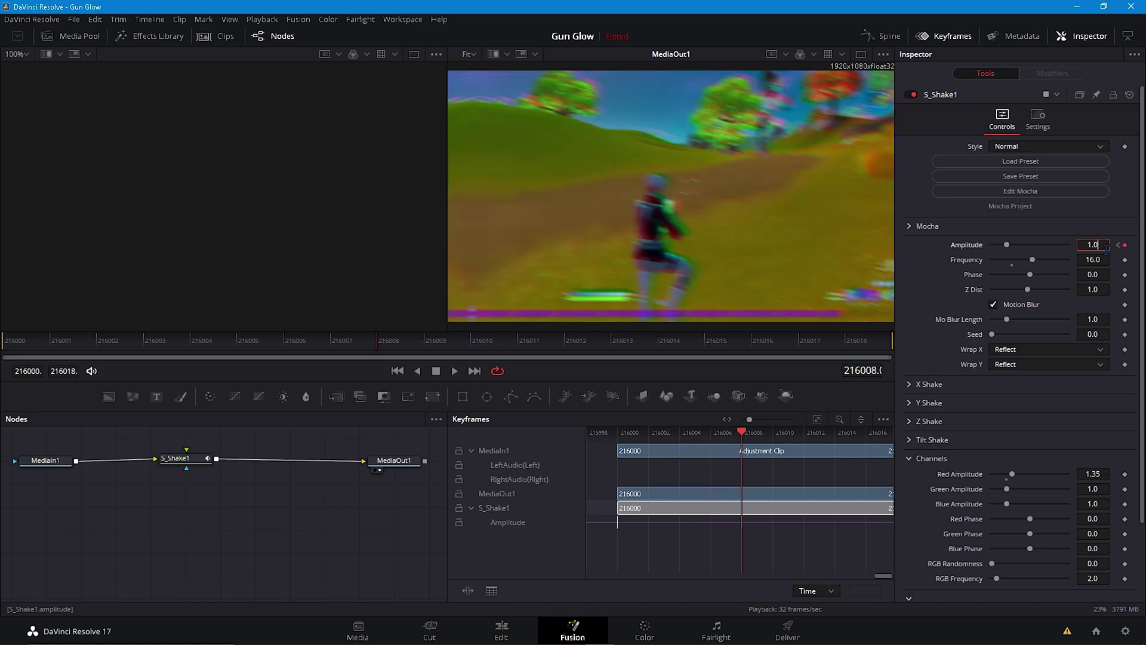
pyautogui.write('0')
pyautogui.press('Tab')
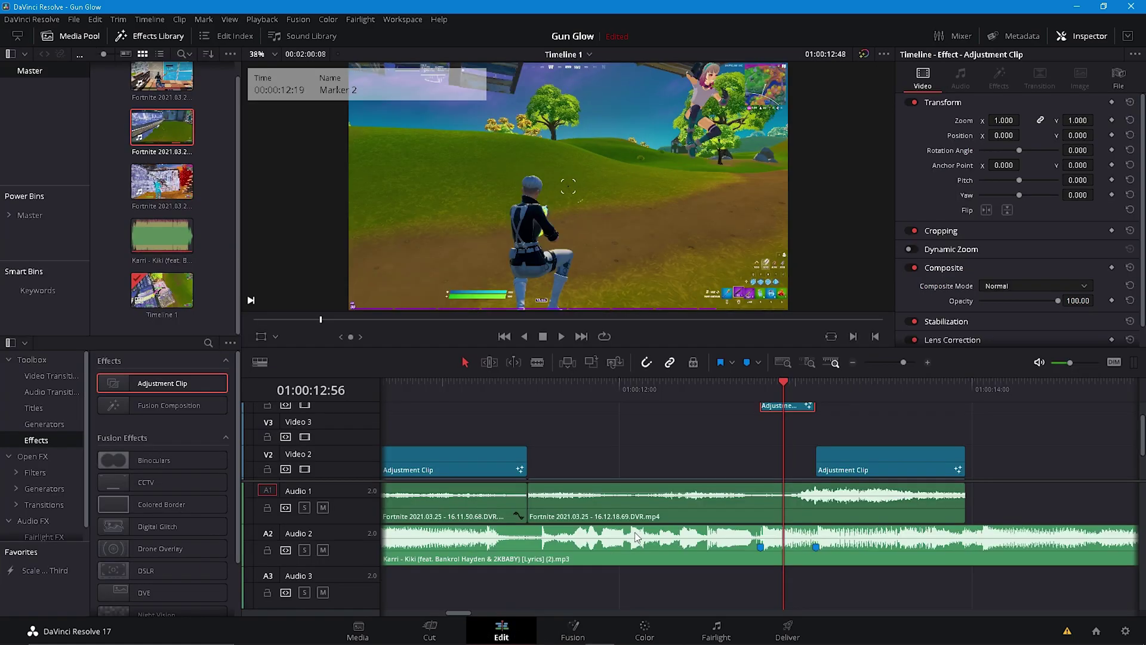
# Return to the edit timeline and play back the shake around Marker 2
pyautogui.click(501, 631)
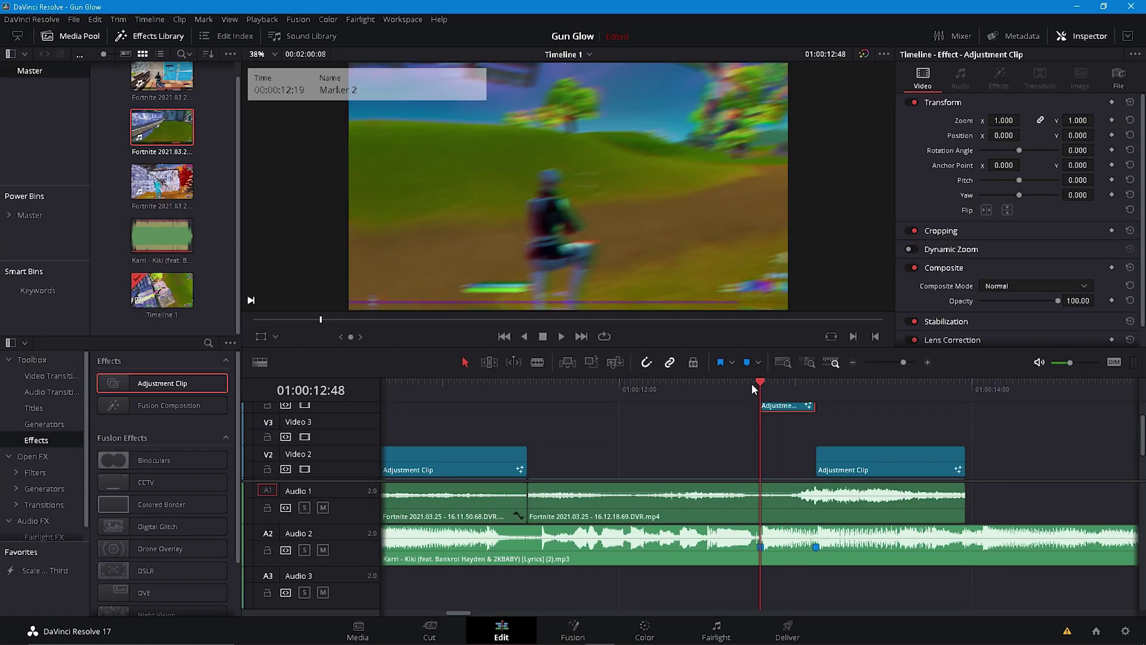
pyautogui.press('space')
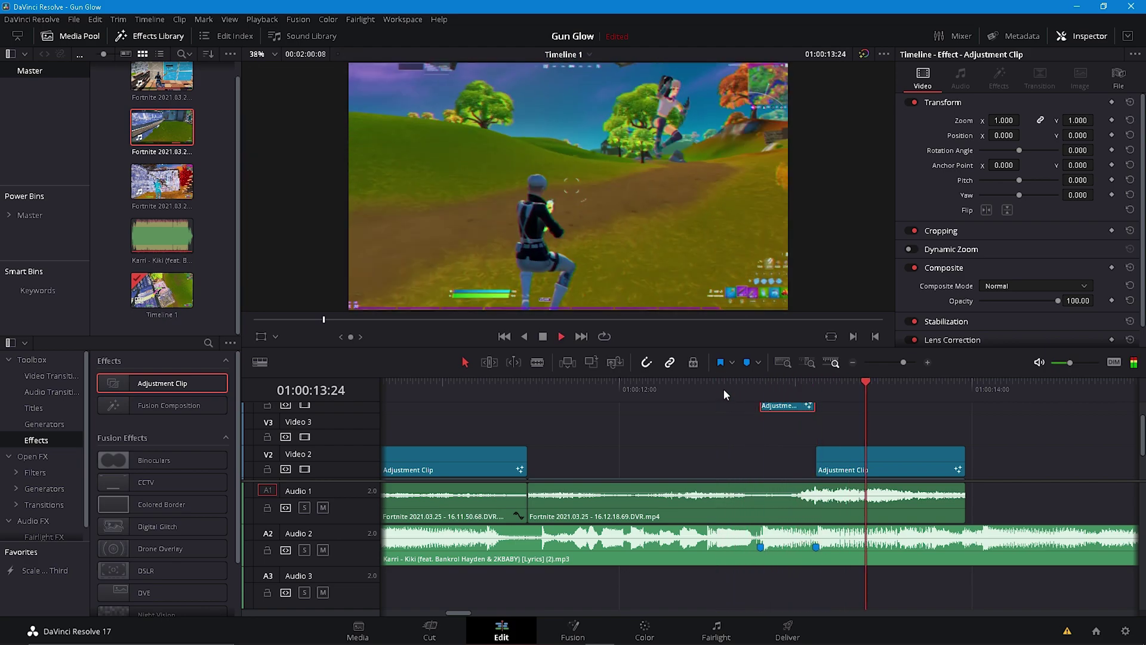
pyautogui.click(725, 387)
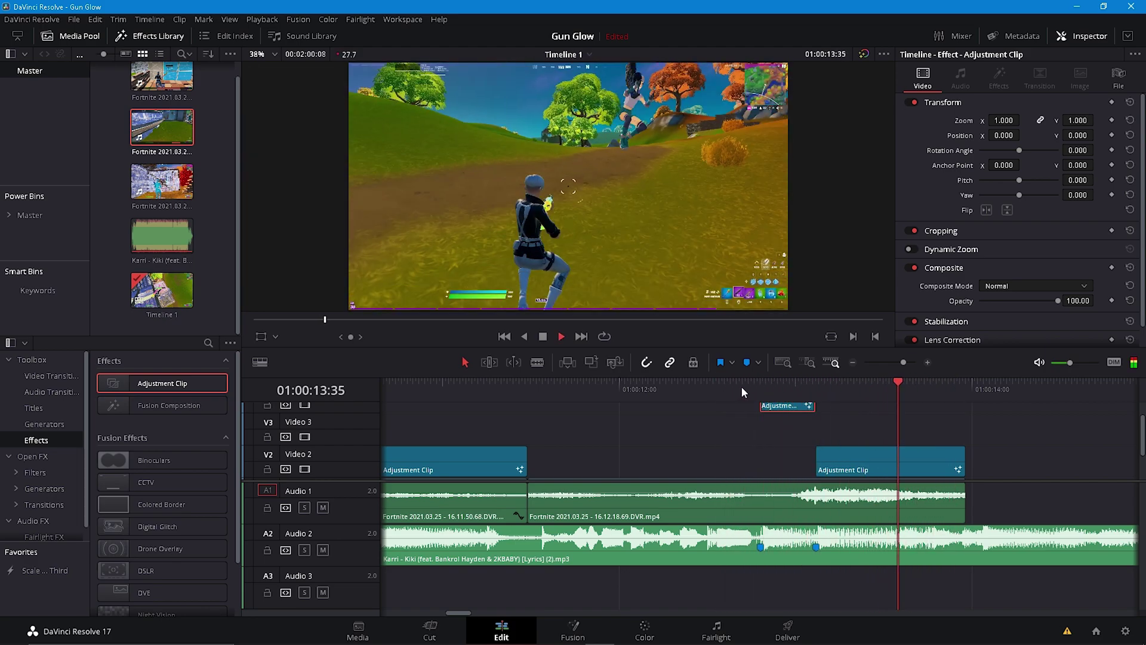
pyautogui.click(758, 385)
pyautogui.moveTo(768, 383)
pyautogui.mouseDown()
pyautogui.moveTo(790, 385)
pyautogui.moveTo(763, 384)
pyautogui.mouseUp()
pyautogui.press('space')
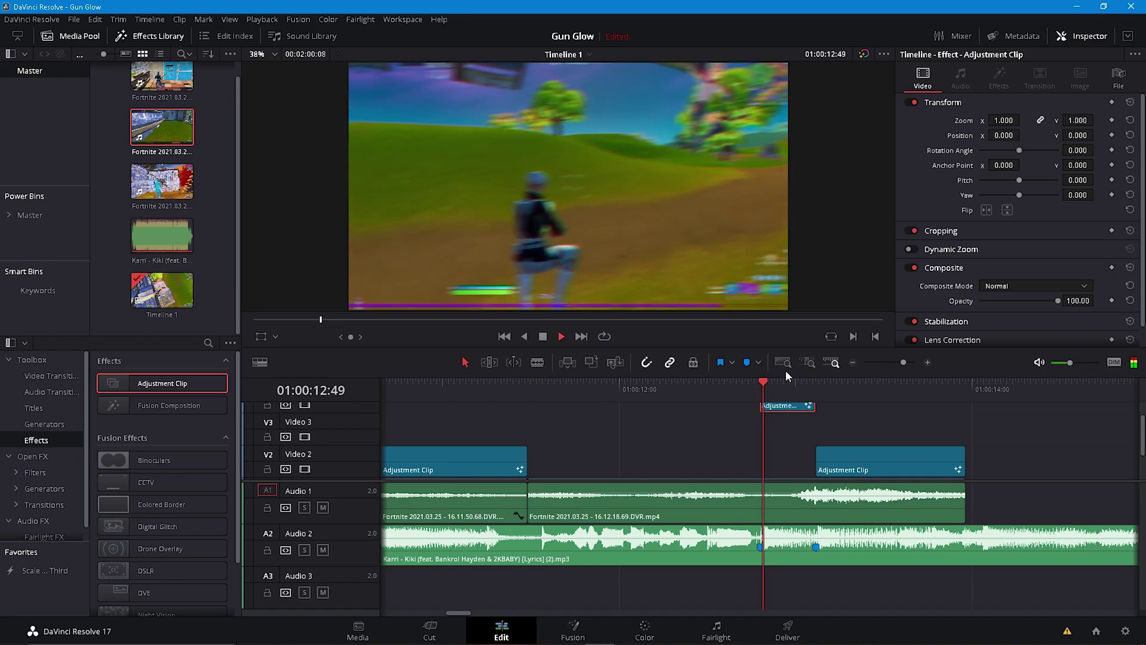
pyautogui.press('space')
pyautogui.scroll(1, 979, 418)
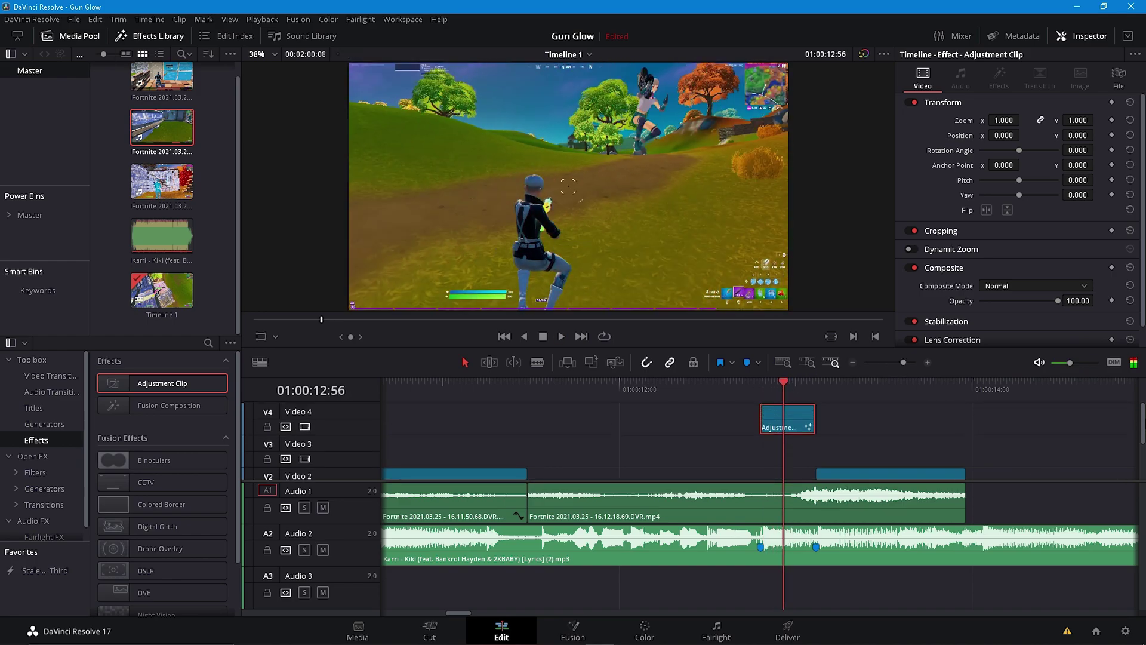
pyautogui.click(763, 381)
pyautogui.click(745, 377)
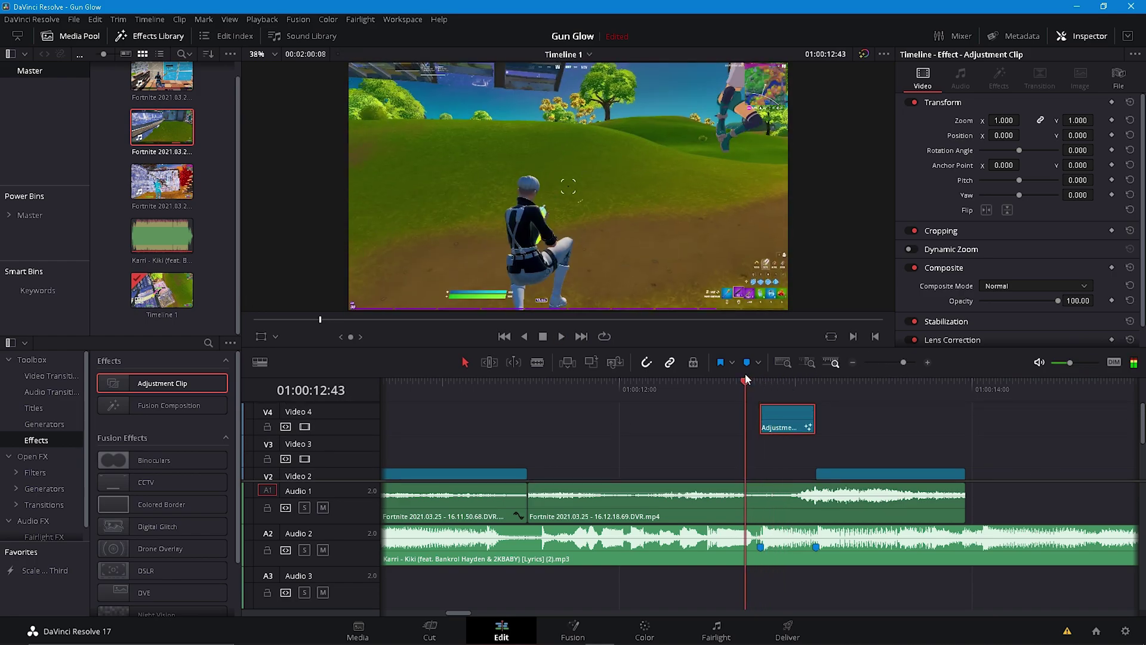
# Try Timeline Proxy Mode set to Off, and restore it to Quarter Resolution
pyautogui.click(262, 19)
pyautogui.moveTo(396, 62)
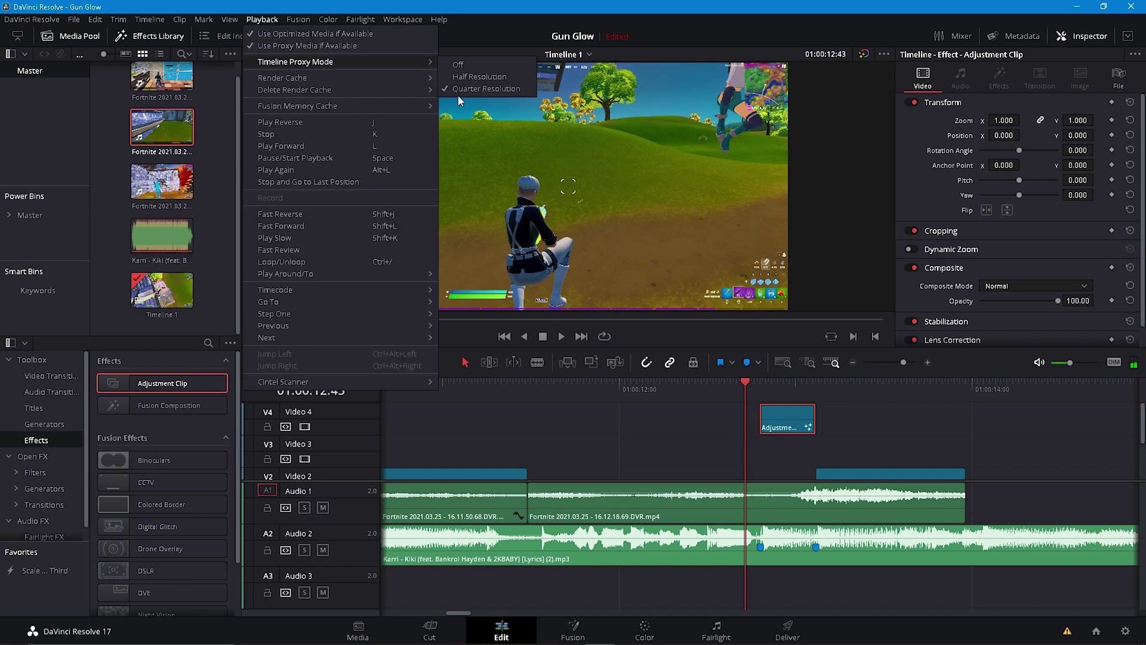
pyautogui.click(463, 66)
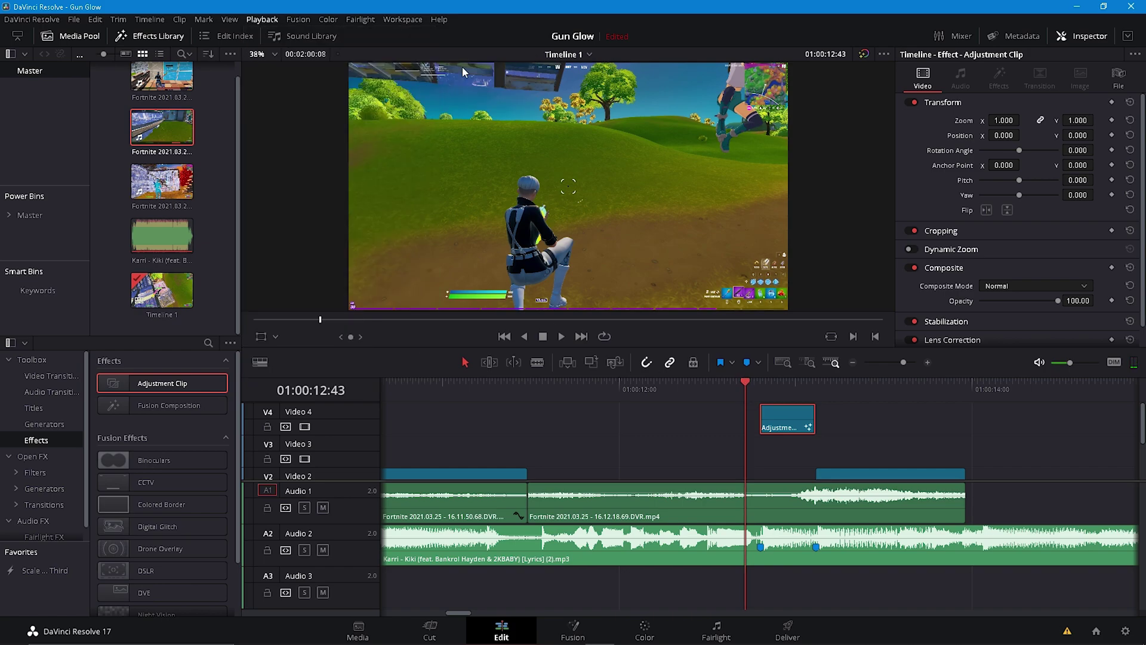
pyautogui.click(262, 19)
pyautogui.moveTo(396, 63)
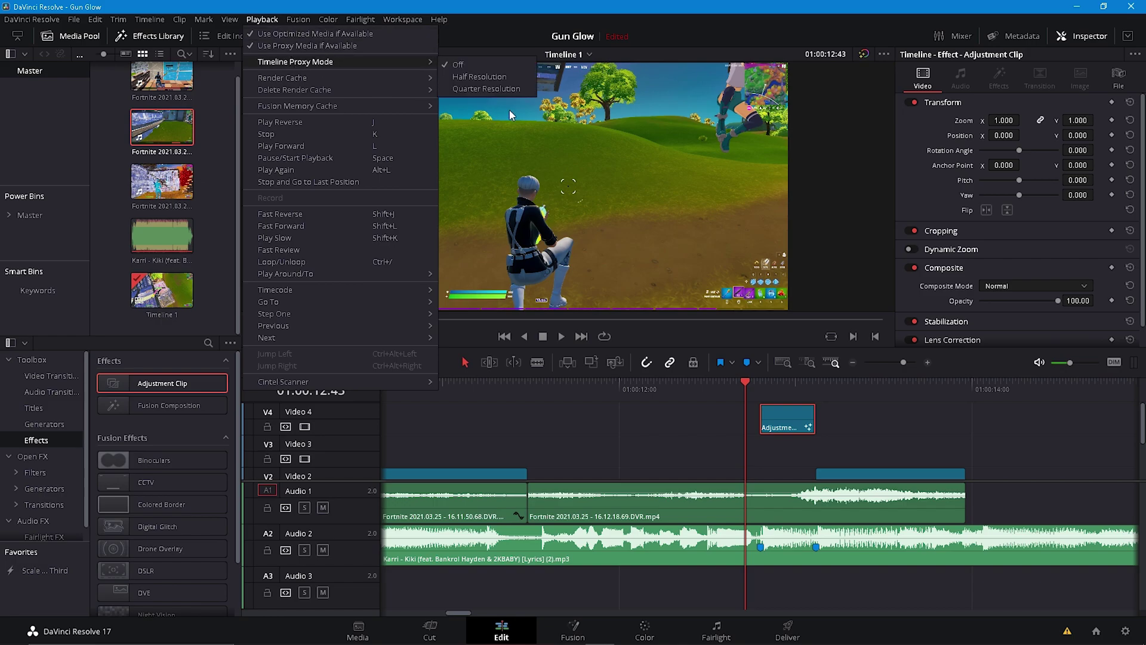
pyautogui.click(479, 92)
pyautogui.moveTo(651, 397); pyautogui.dragTo(667, 396)
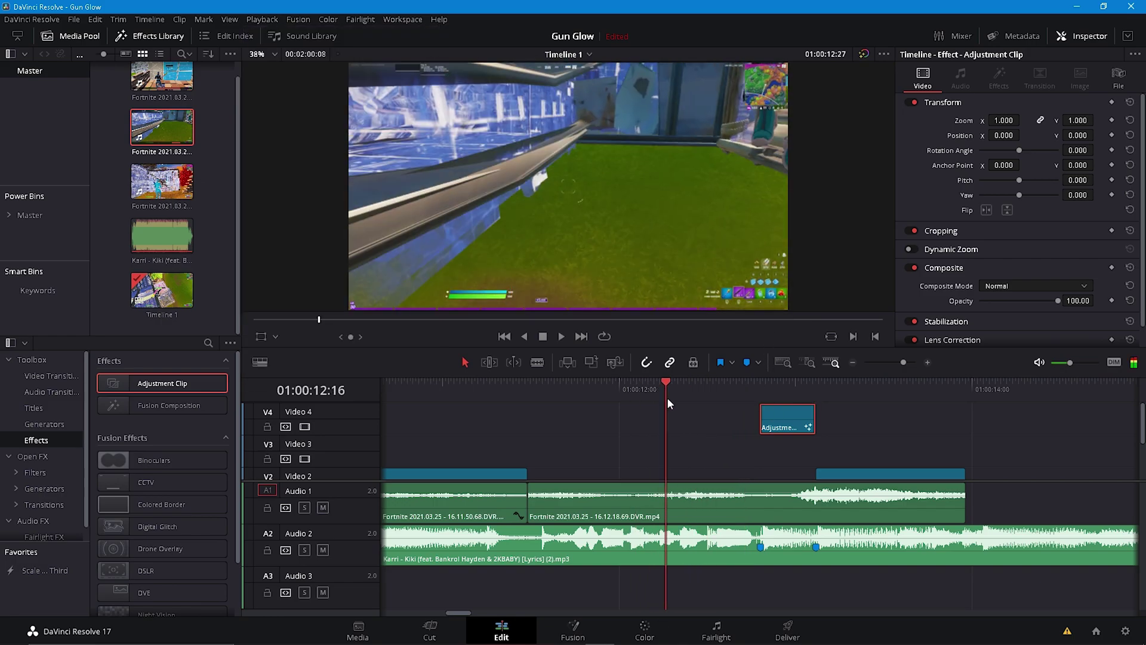
# Play back the timeline repeatedly from just before the Video 4 adjustment clip to check the shake
pyautogui.press('space')
pyautogui.click(717, 388)
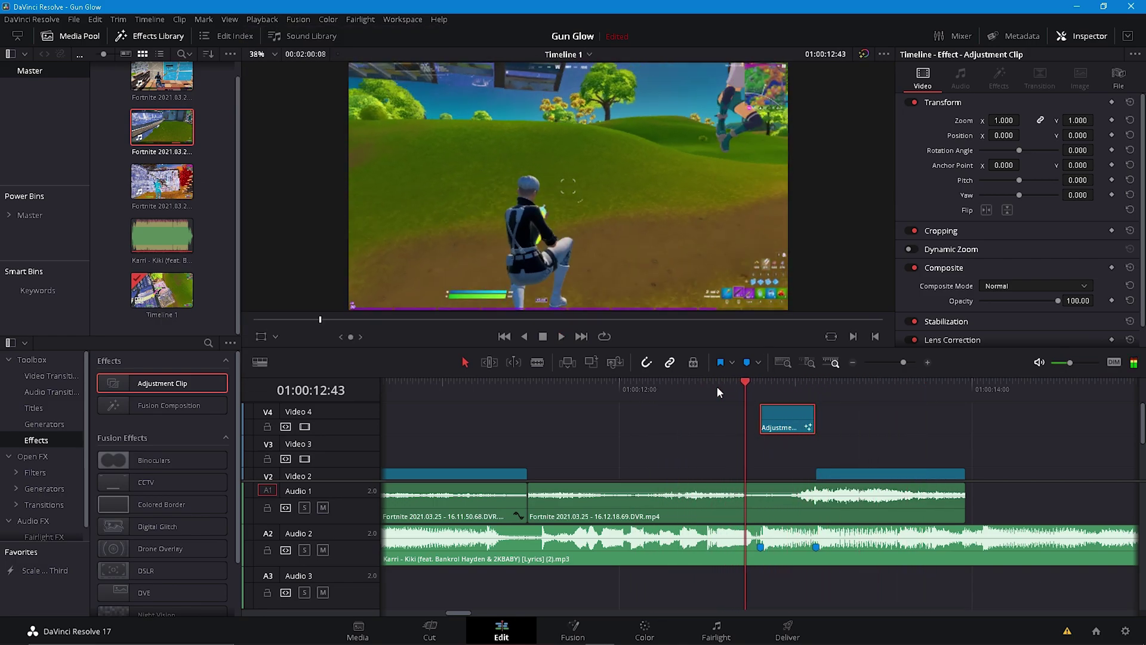
pyautogui.press('space')
pyautogui.click(732, 392)
pyautogui.press('space')
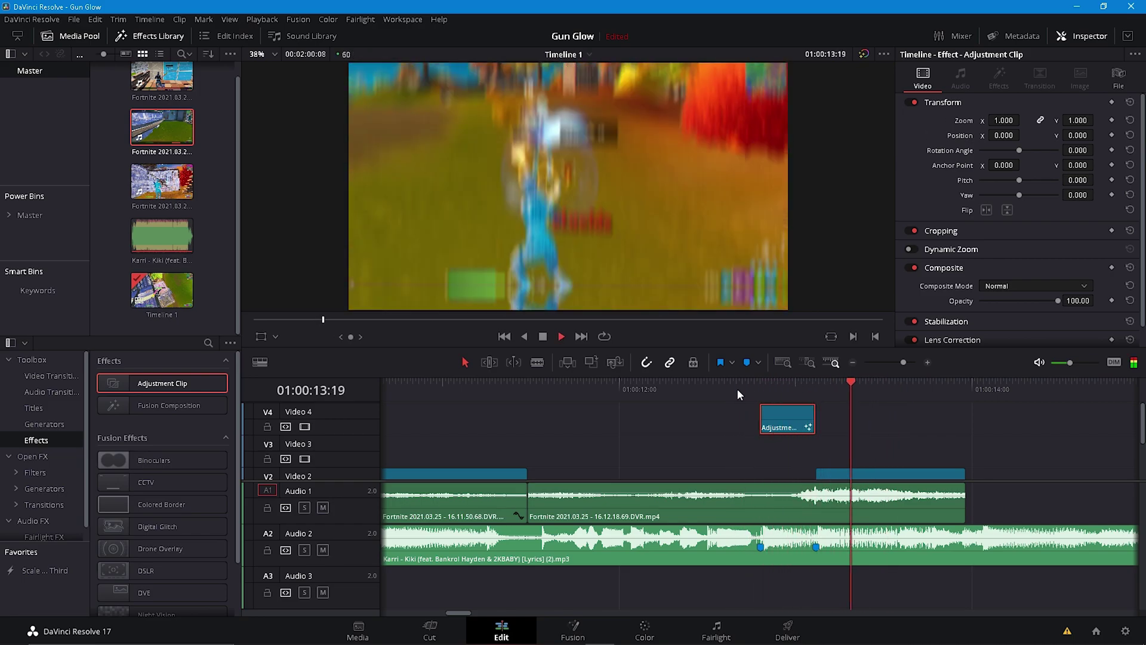
pyautogui.moveTo(741, 386); pyautogui.dragTo(812, 387)
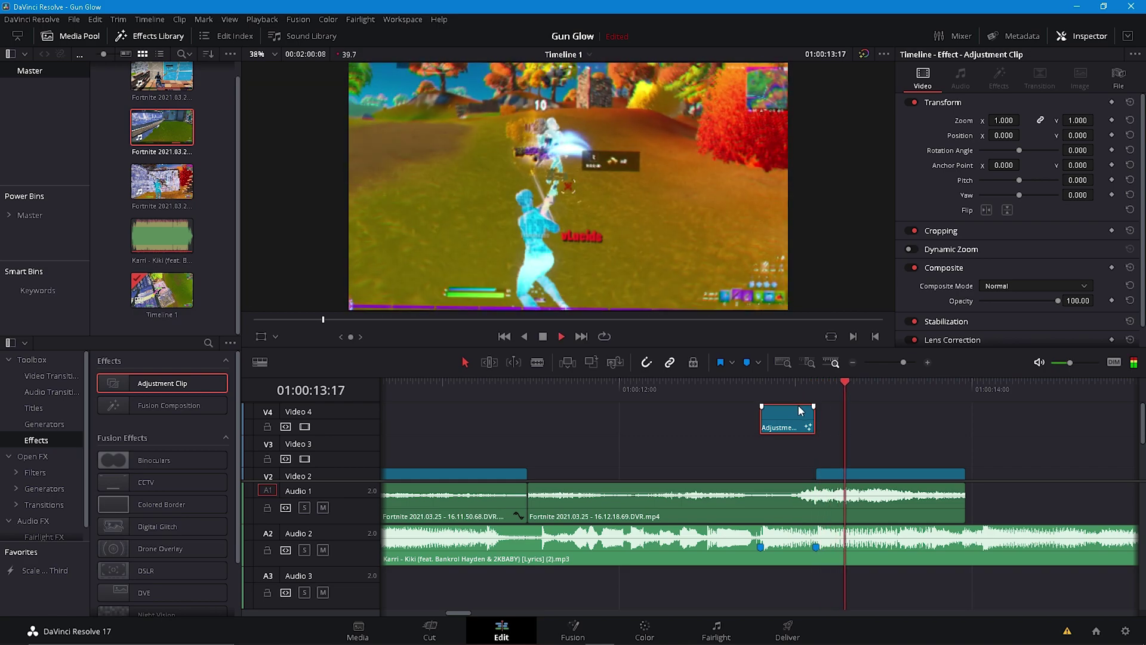
# Duplicate the Video 4 adjustment clip and place the copy directly above the original on Video 5
pyautogui.click(761, 388)
pyautogui.hotkey('shift', 'Down')
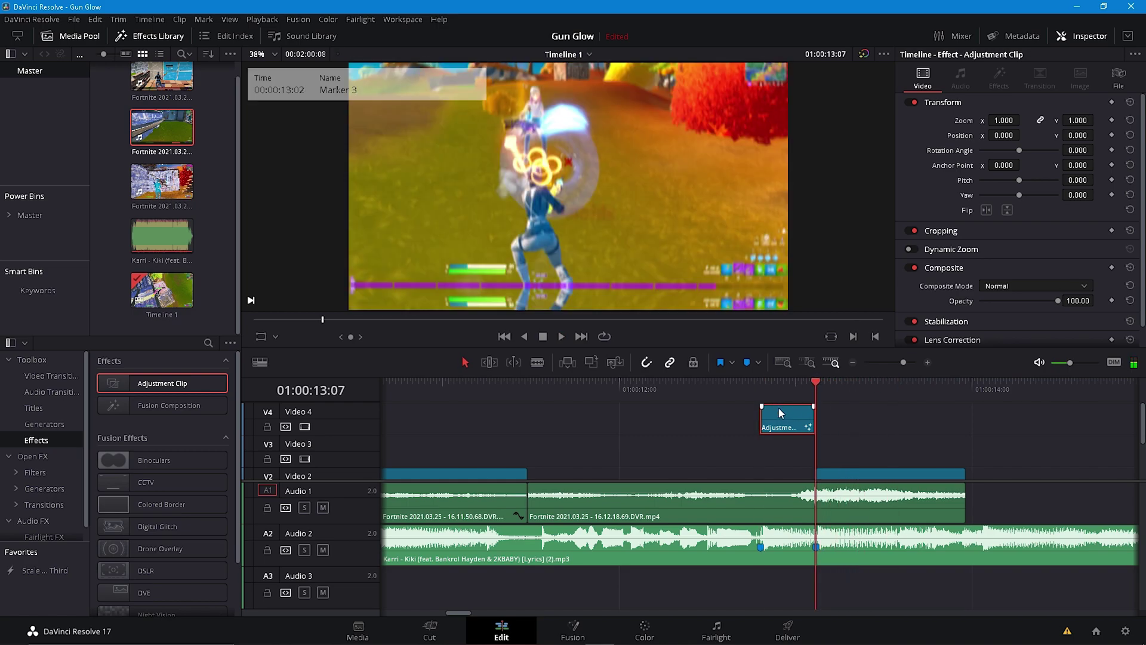
pyautogui.click(789, 424)
pyautogui.hotkey('ctrl', 'v')
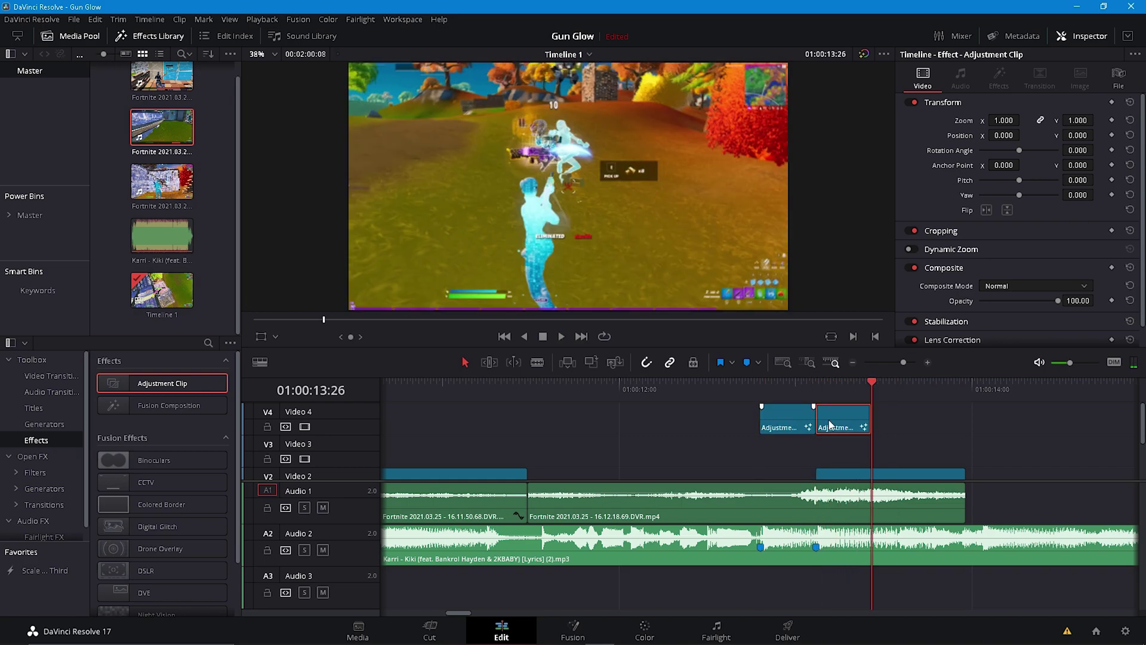
pyautogui.moveTo(837, 411); pyautogui.dragTo(796, 413)
# Open the Video 5 adjustment clip in Fusion and add an S_Monochrome node between MediaIn1 and MediaOut1
pyautogui.rightClick(795, 414)
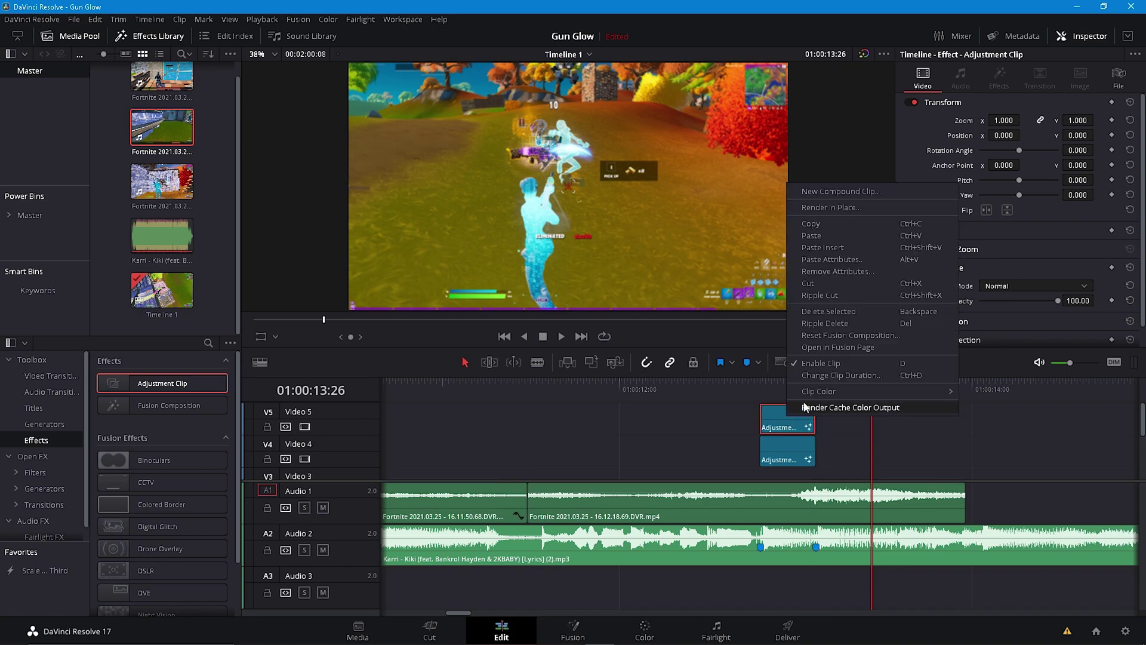
pyautogui.click(831, 347)
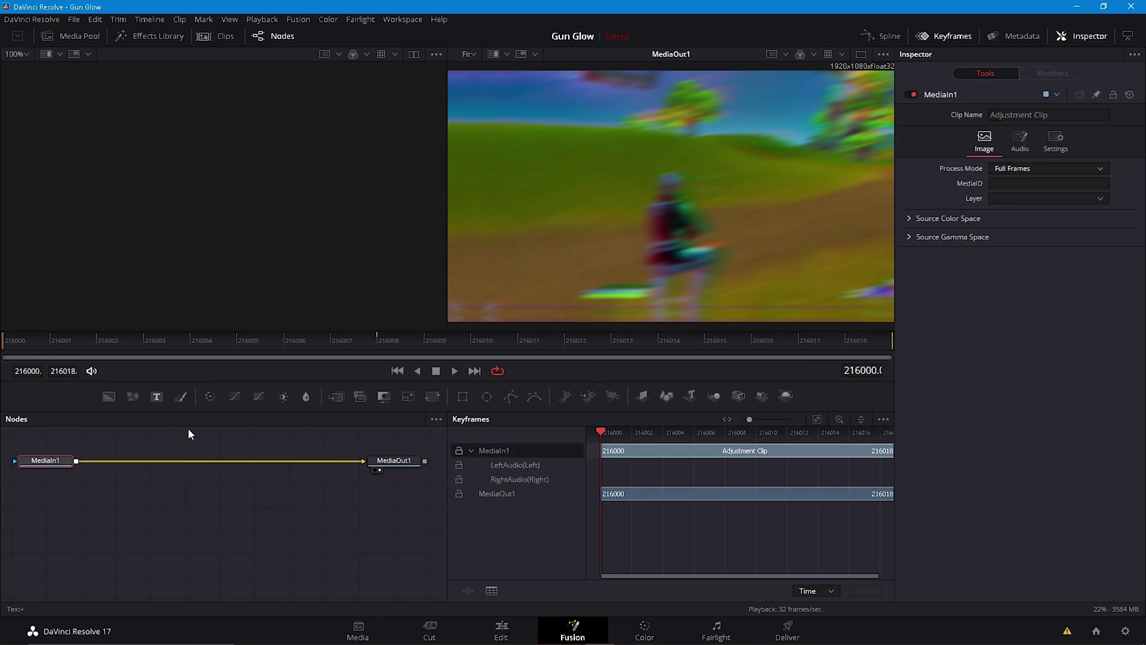
pyautogui.hotkey('shift', 'space')
pyautogui.write('s_shake')
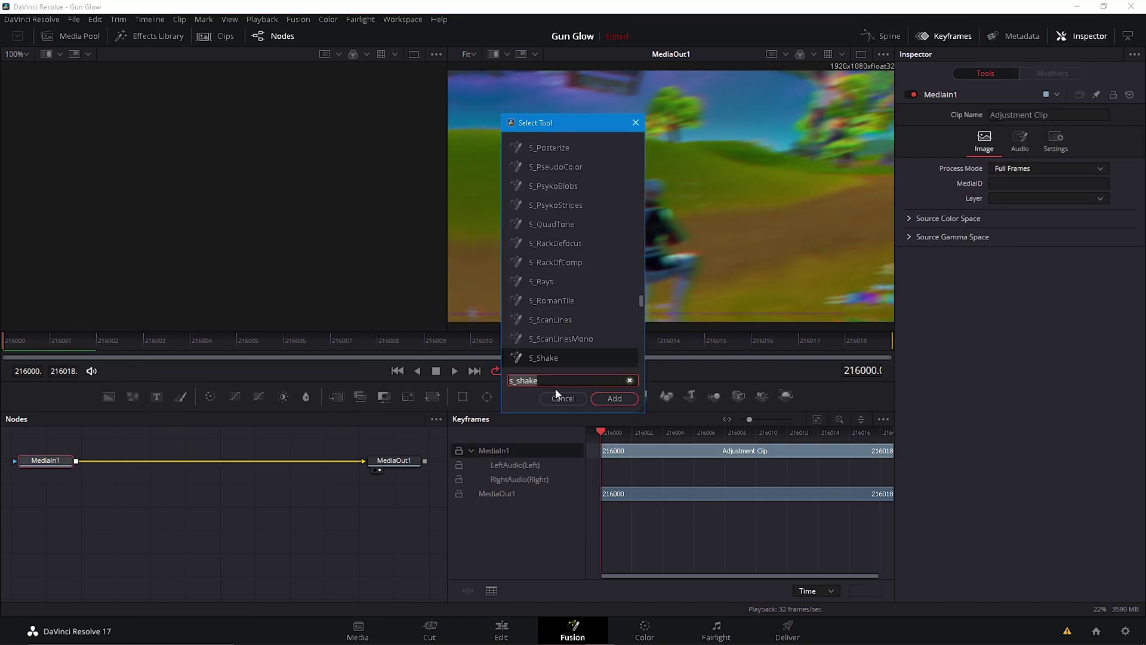
pyautogui.write('s_mono')
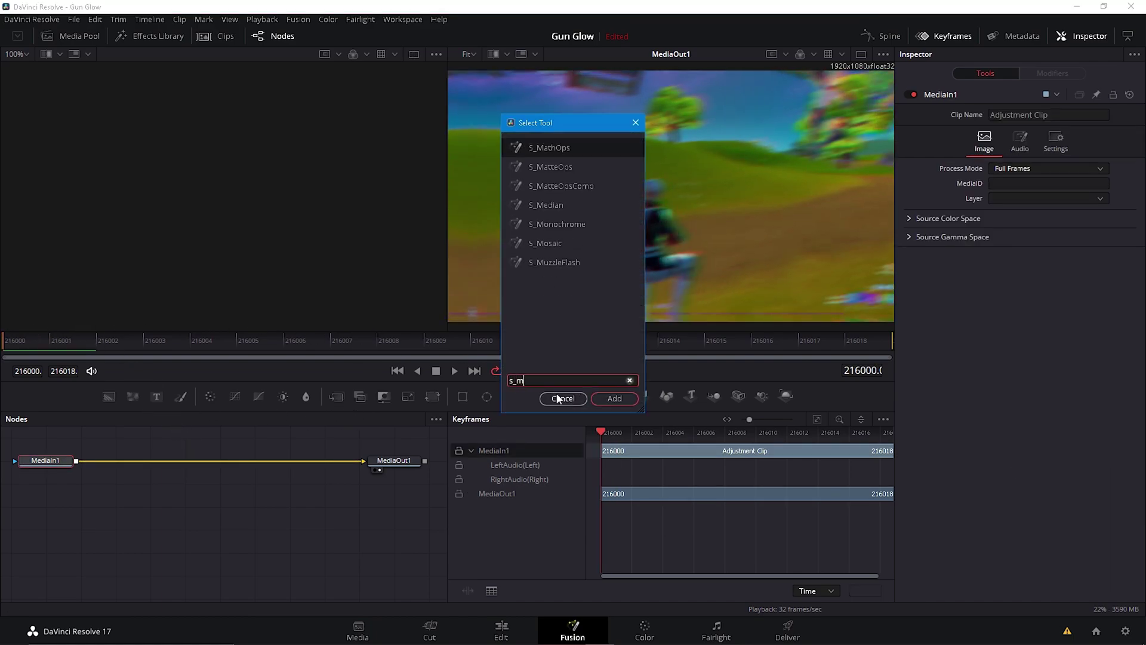
pyautogui.press('Return')
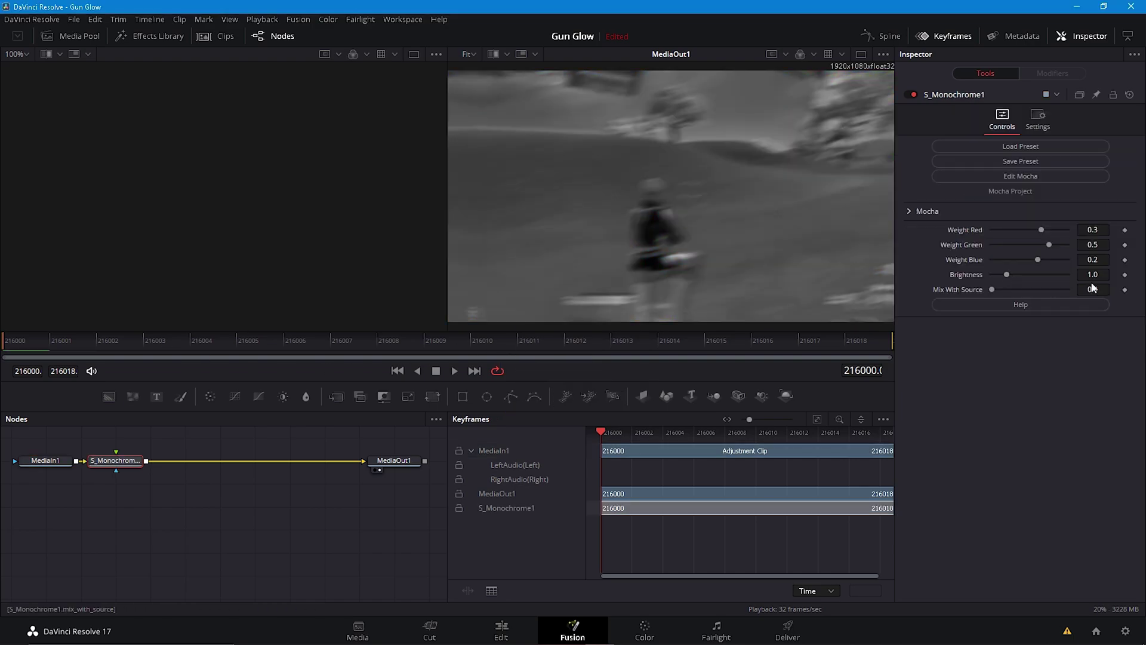
# Set the monochrome's Mix With Source to 1.0, keyframe it on frame 216018, and play the composition
pyautogui.moveTo(992, 290); pyautogui.dragTo(1112, 294)
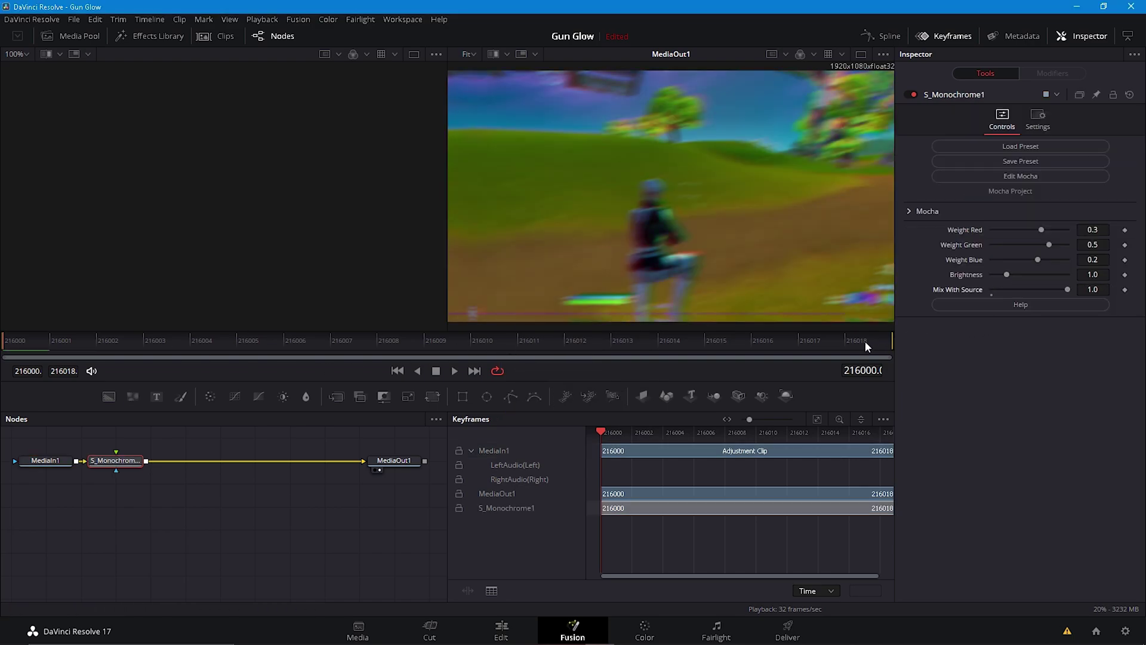
pyautogui.click(865, 341)
pyautogui.click(1125, 290)
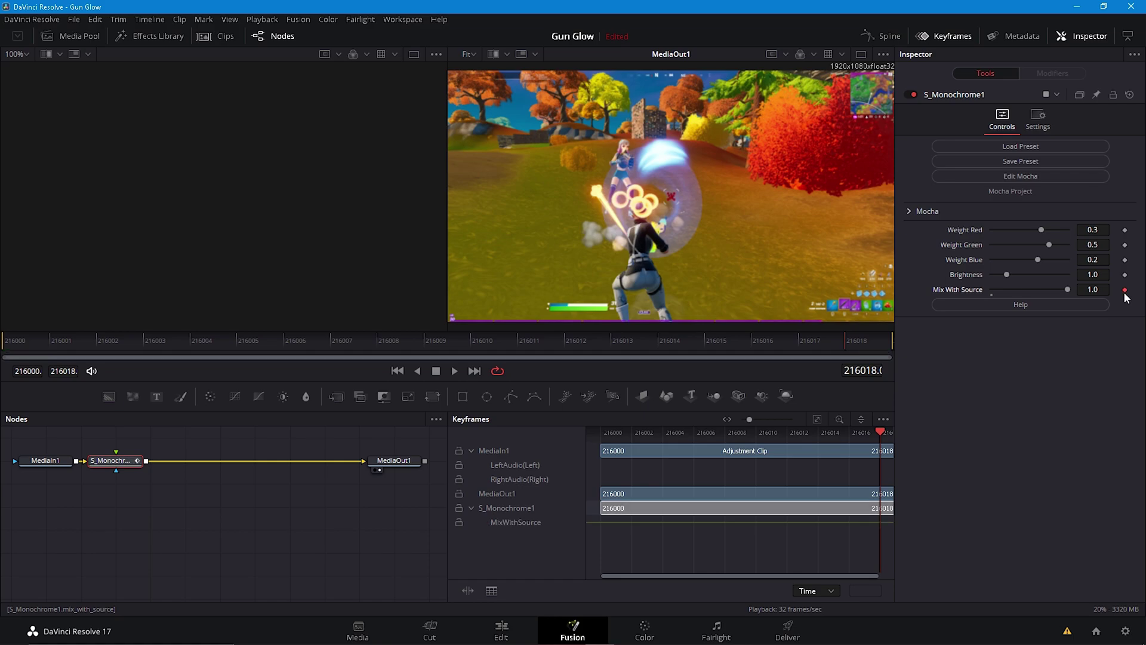
pyautogui.press('space')
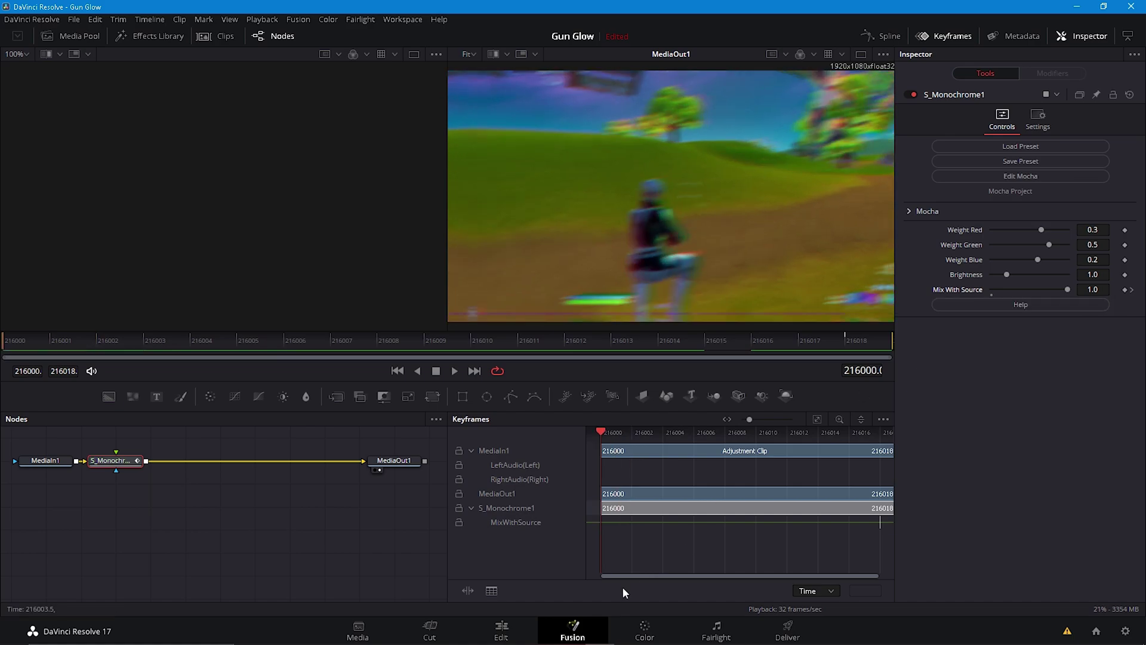
# Extend the start of the Video 5 adjustment clip about 12 frames earlier and reopen it in Fusion
pyautogui.click(502, 629)
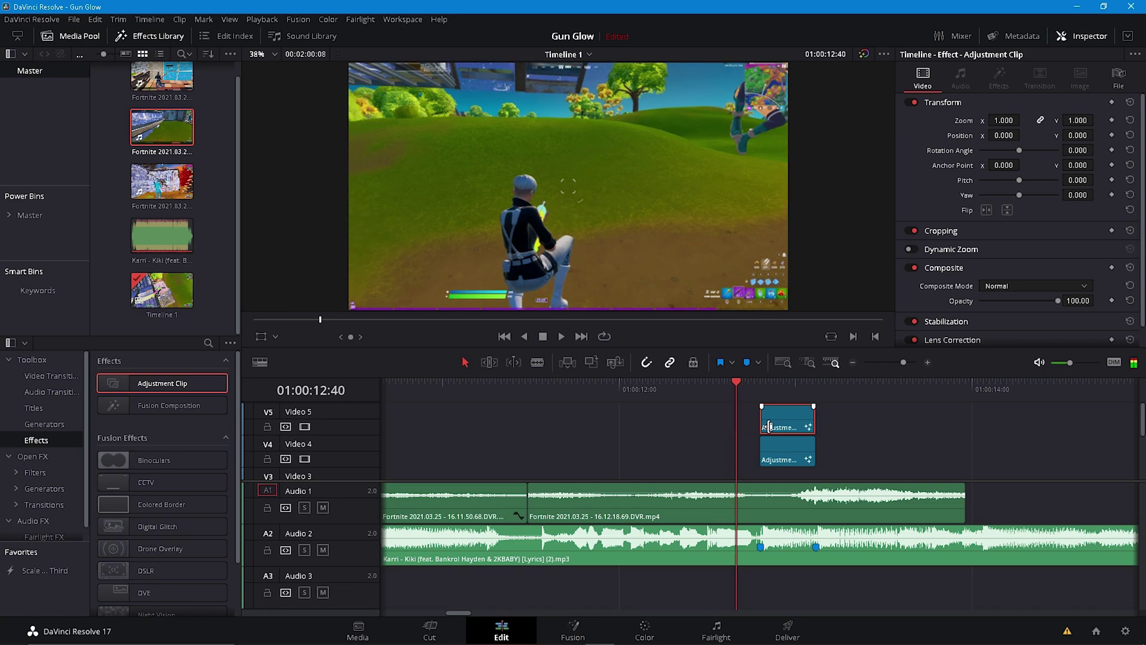
pyautogui.moveTo(771, 426); pyautogui.dragTo(726, 427)
pyautogui.rightClick(744, 421)
pyautogui.click(790, 356)
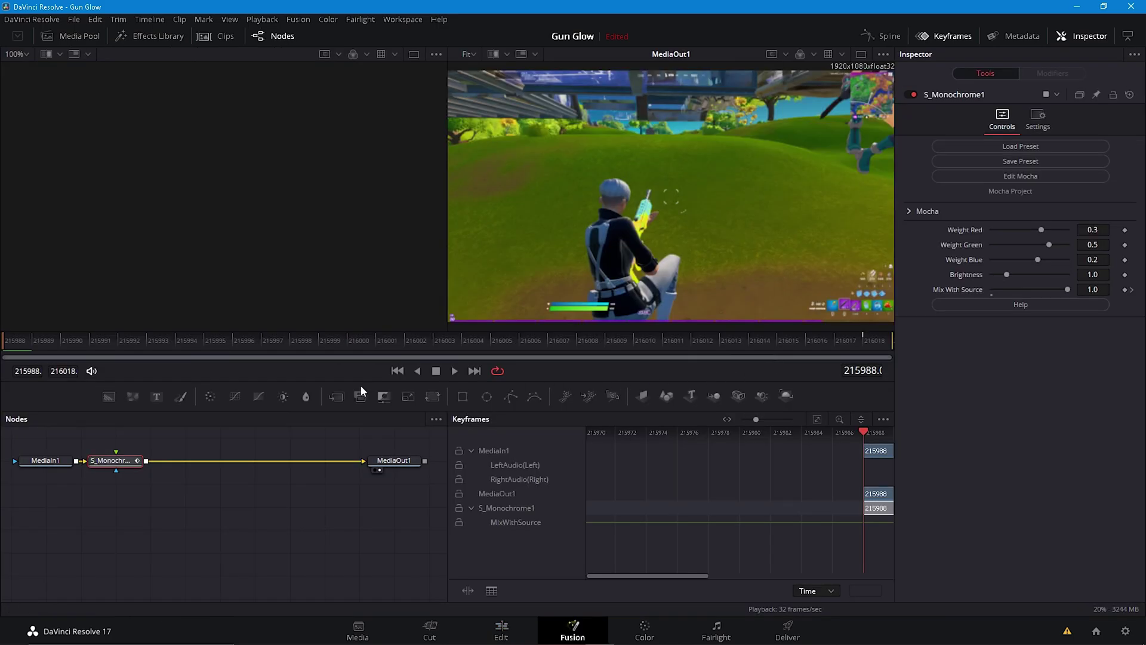
# Keyframe the monochrome's Mix With Source at 0 on frame 216018, and go back to the first frame, 215988
pyautogui.click(1131, 290)
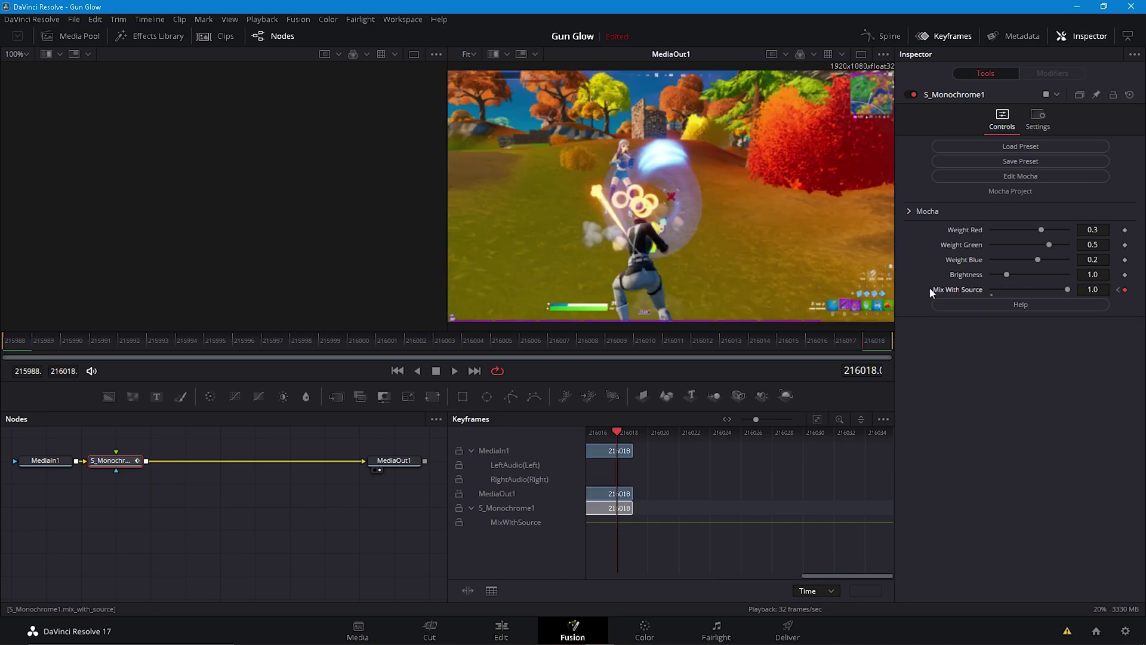
pyautogui.moveTo(1067, 290); pyautogui.dragTo(970, 294)
pyautogui.moveTo(236, 342); pyautogui.dragTo(1, 326)
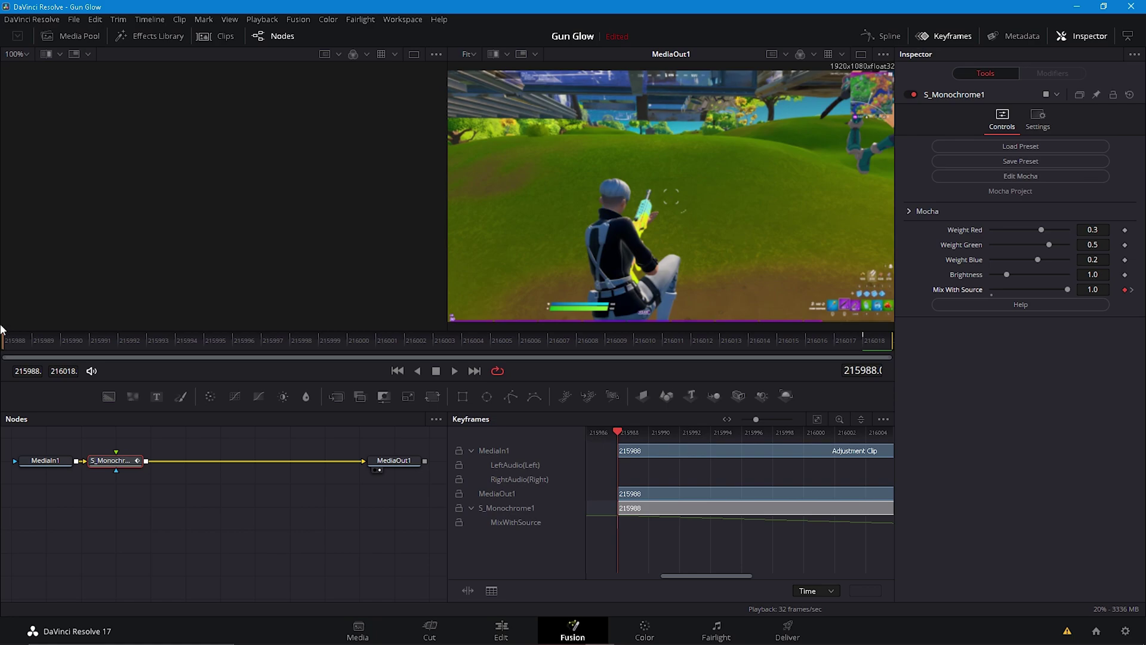
# Add an S_Flicker node after the S_Monochrome node
pyautogui.hotkey('shift', 'space')
pyautogui.write('s_fl')
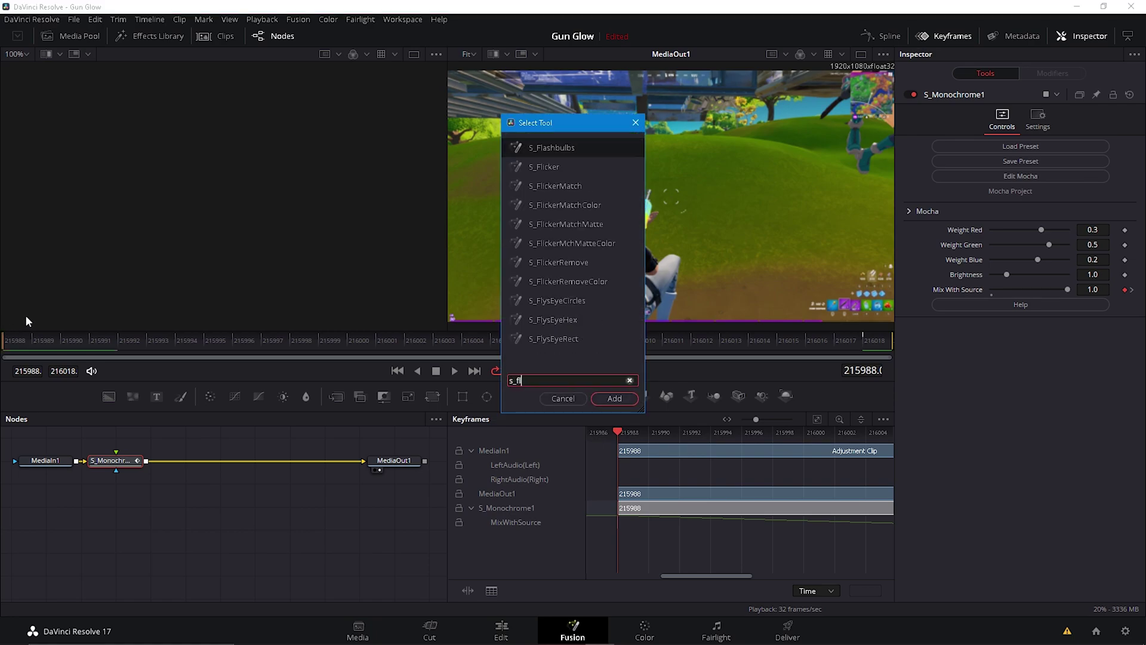
pyautogui.write('uid')
pyautogui.press('BackSpace')
pyautogui.write('ic')
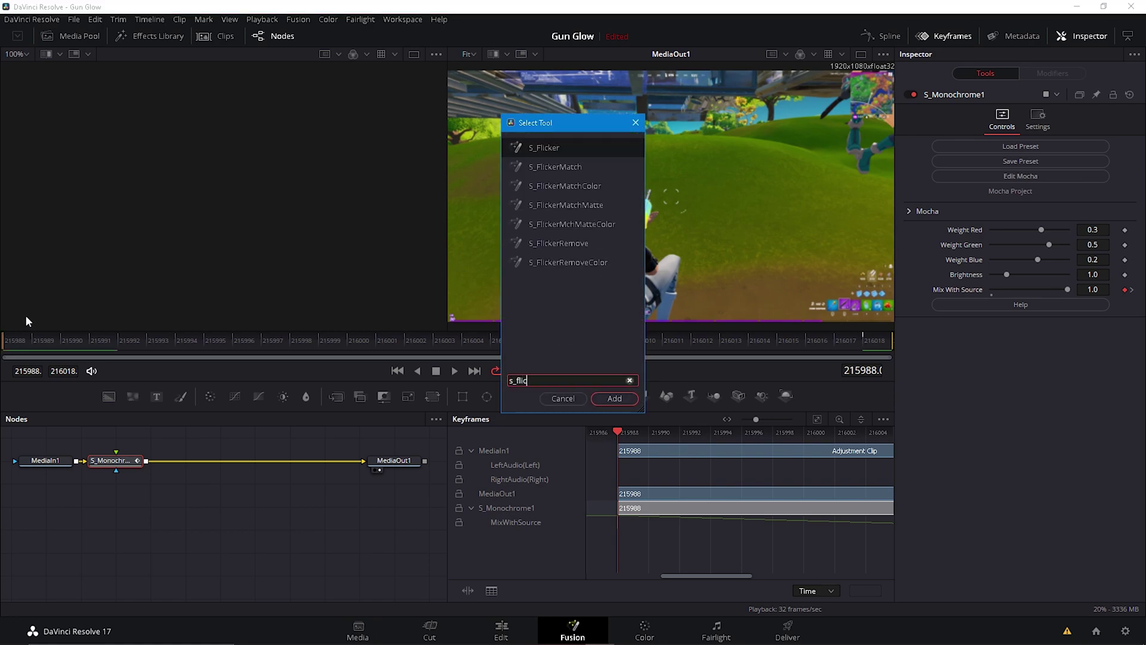
pyautogui.press('Return')
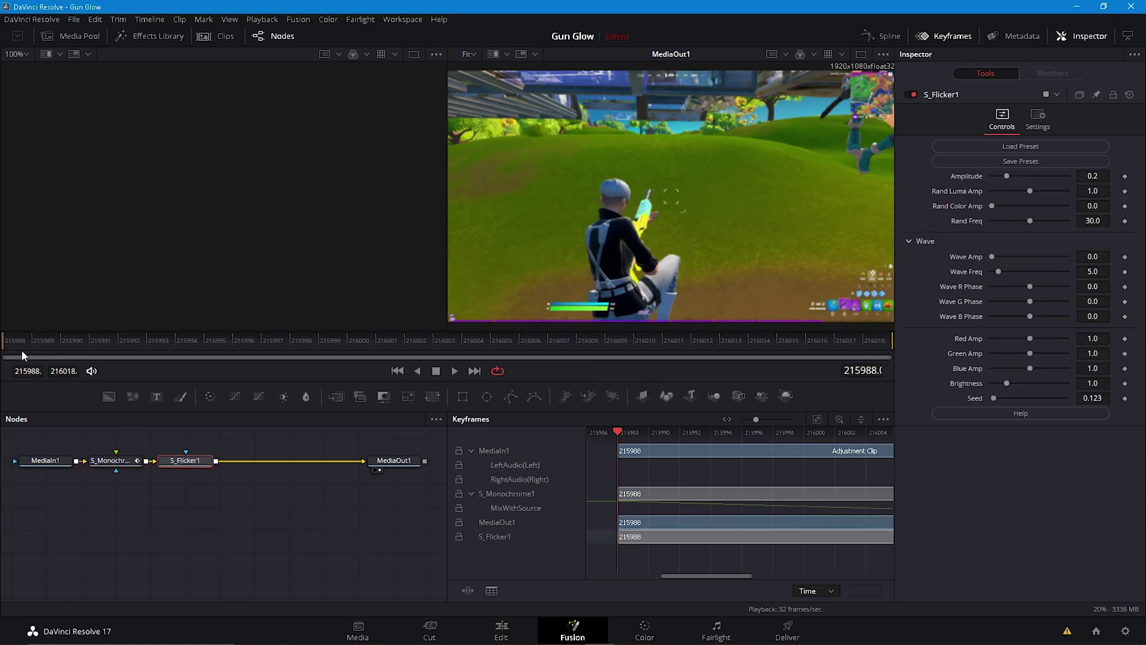
# Keyframe the flicker's Amplitude from 0 on frame 215988 to 0.45 on frame 216018
pyautogui.click(1125, 176)
pyautogui.moveTo(1007, 176); pyautogui.dragTo(790, 183)
pyautogui.moveTo(819, 340); pyautogui.dragTo(907, 334)
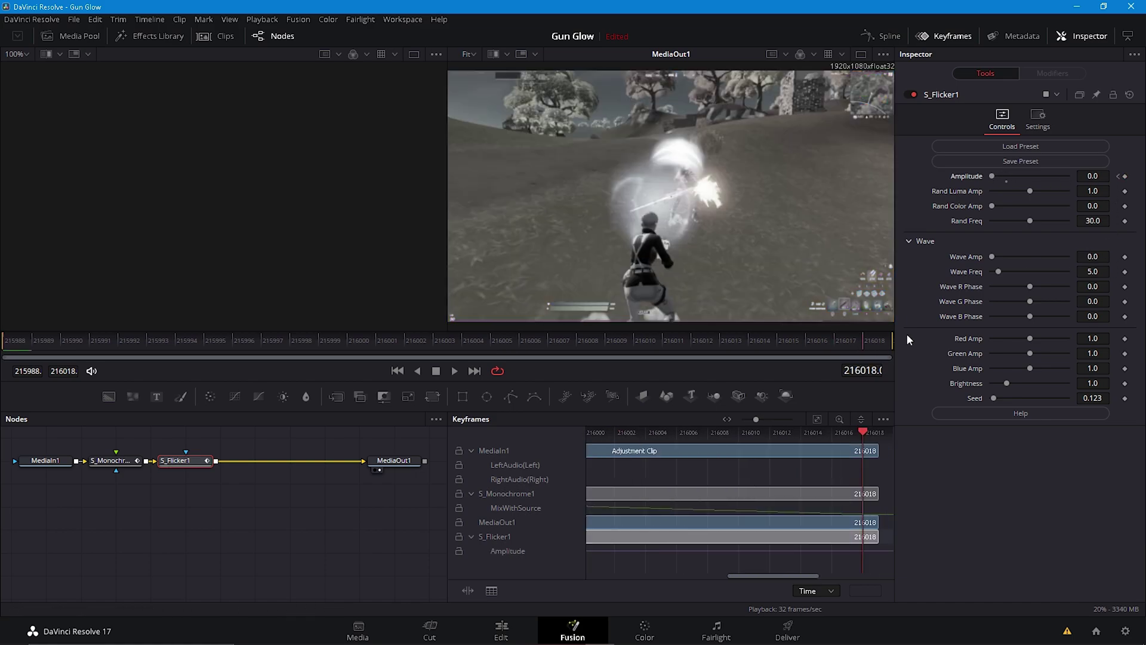
pyautogui.click(1123, 177)
pyautogui.write('0.45')
pyautogui.press('Tab')
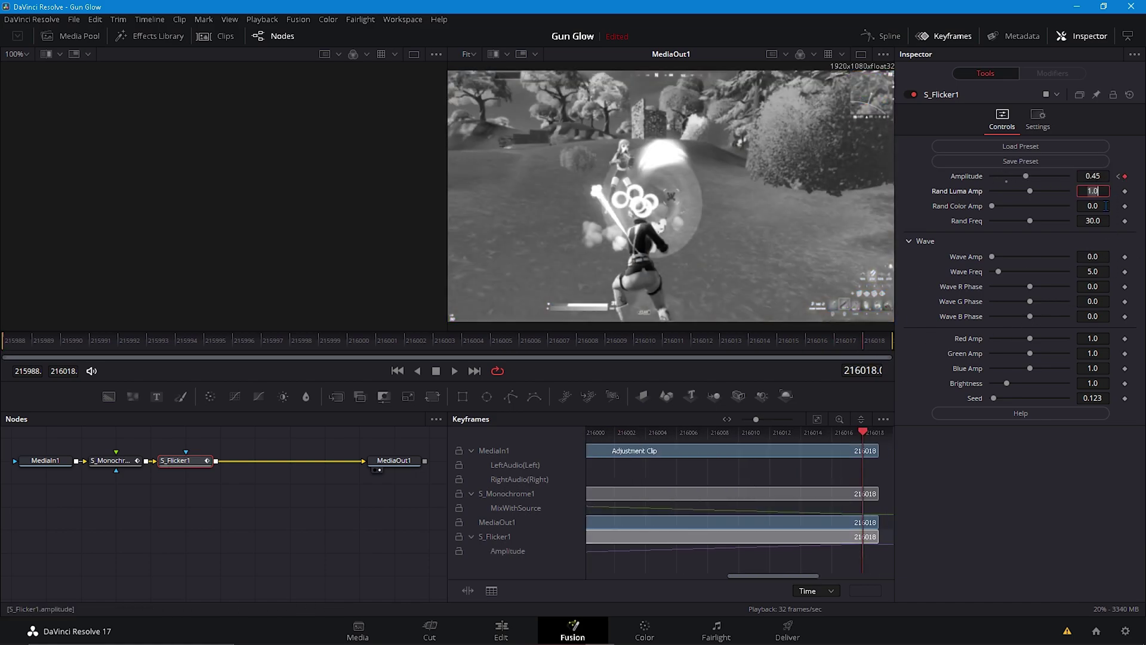
# Play back the composition from frame 215988, check the edit timeline, and return to Fusion
pyautogui.moveTo(113, 344); pyautogui.dragTo(4, 344)
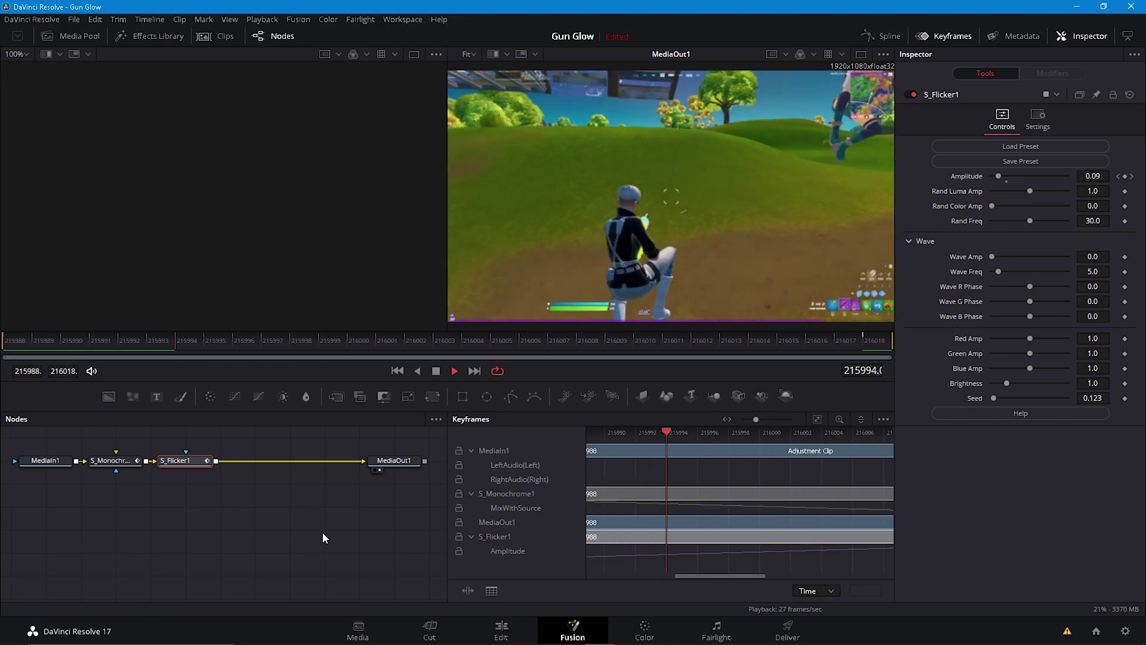
pyautogui.click(502, 627)
pyautogui.click(573, 627)
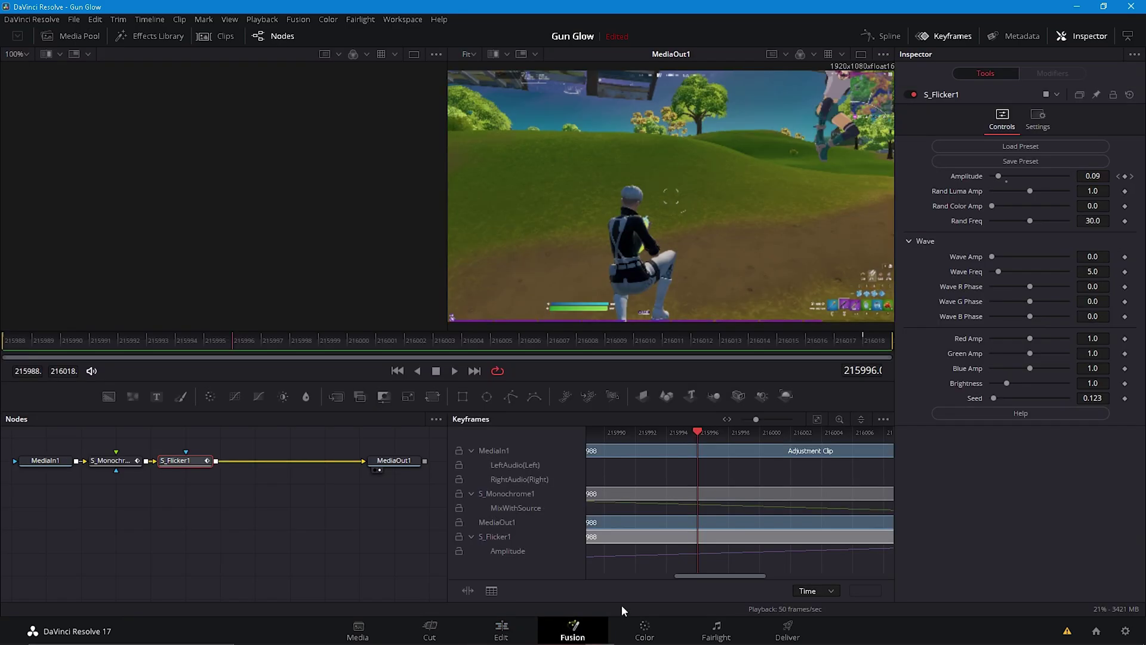
# Set the monochrome's Mix With Source keyframe on frame 216018 to 0.15
pyautogui.click(110, 461)
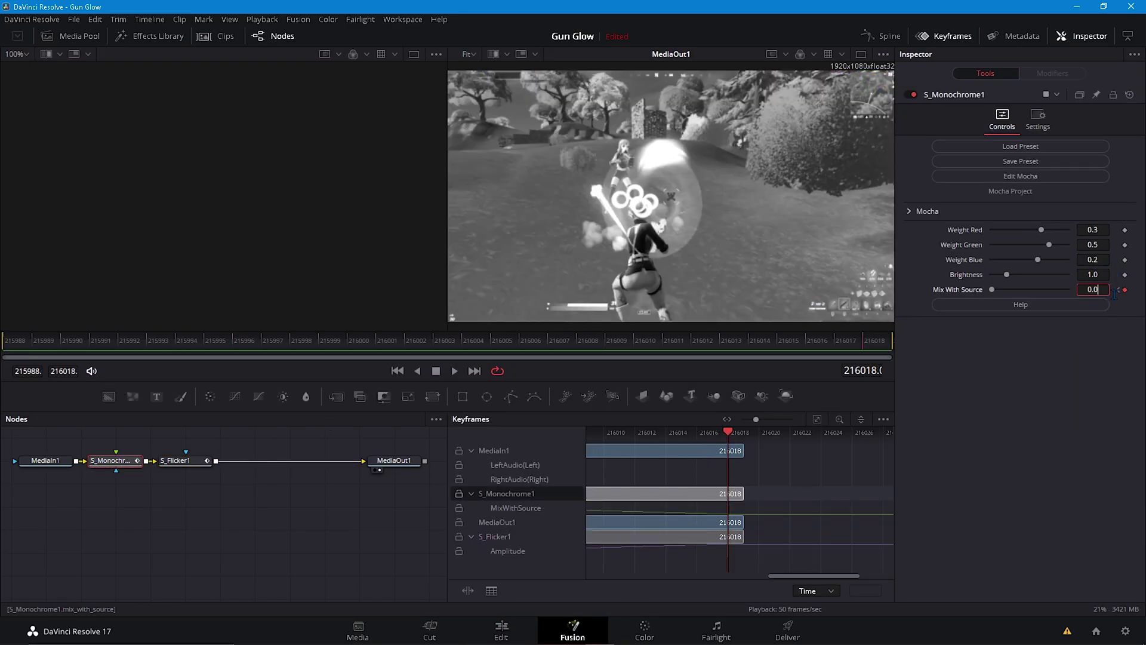
pyautogui.write('0.15')
pyautogui.press('Tab')
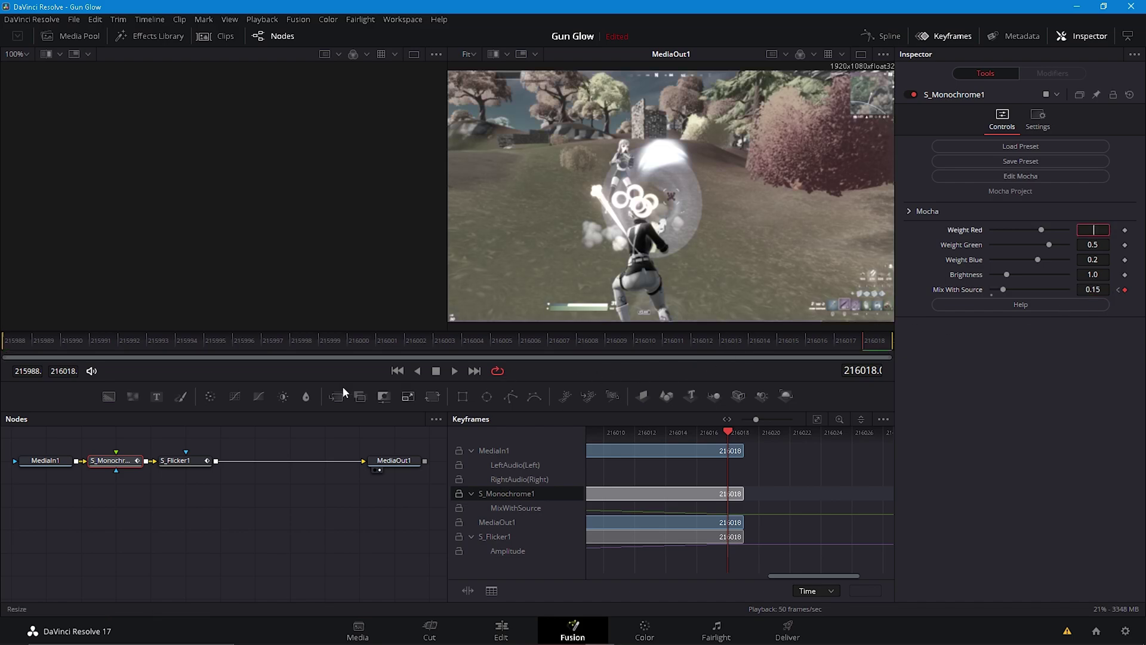